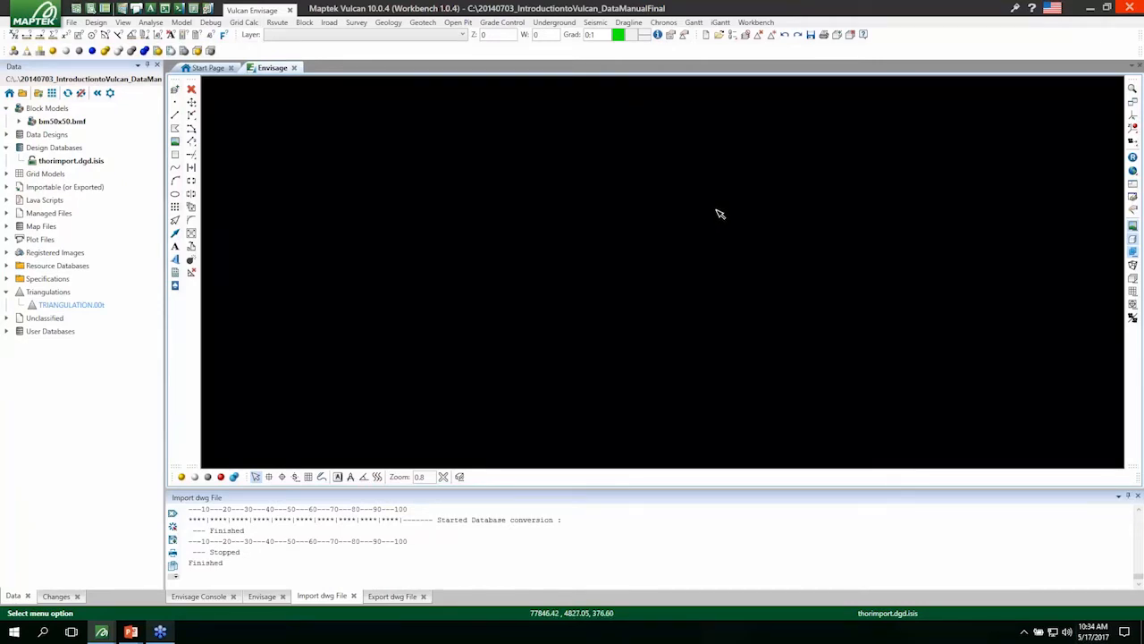
Start an import of AutoCAD (dwg,dxf,dxb) data with the Design Strings/Grids/Triangulations file type.
left_click(71, 22)
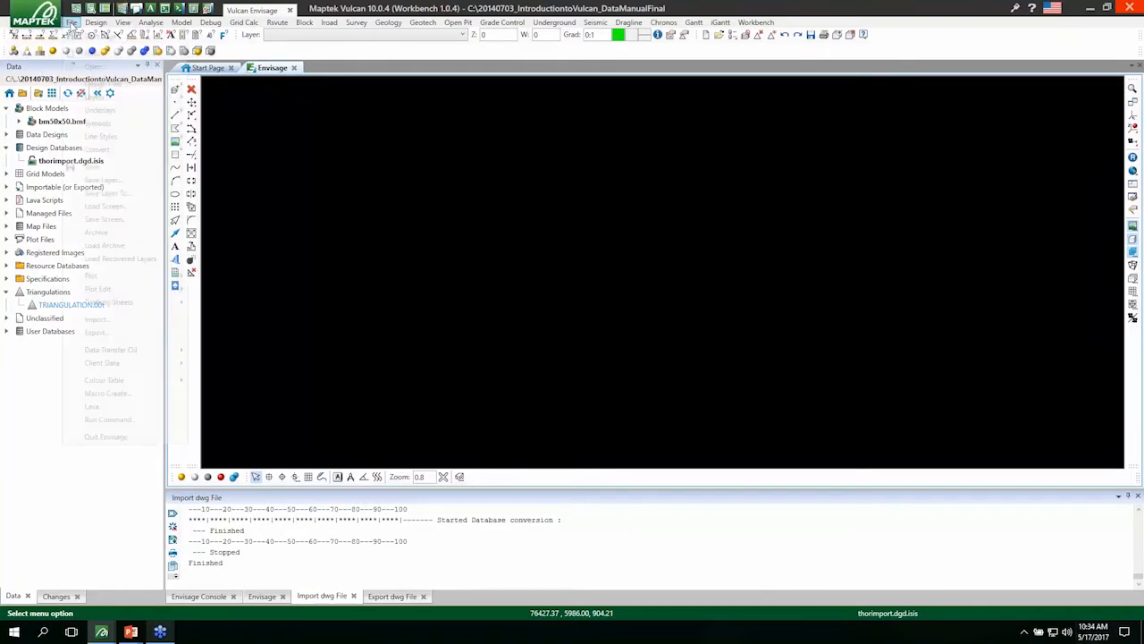
left_click(108, 322)
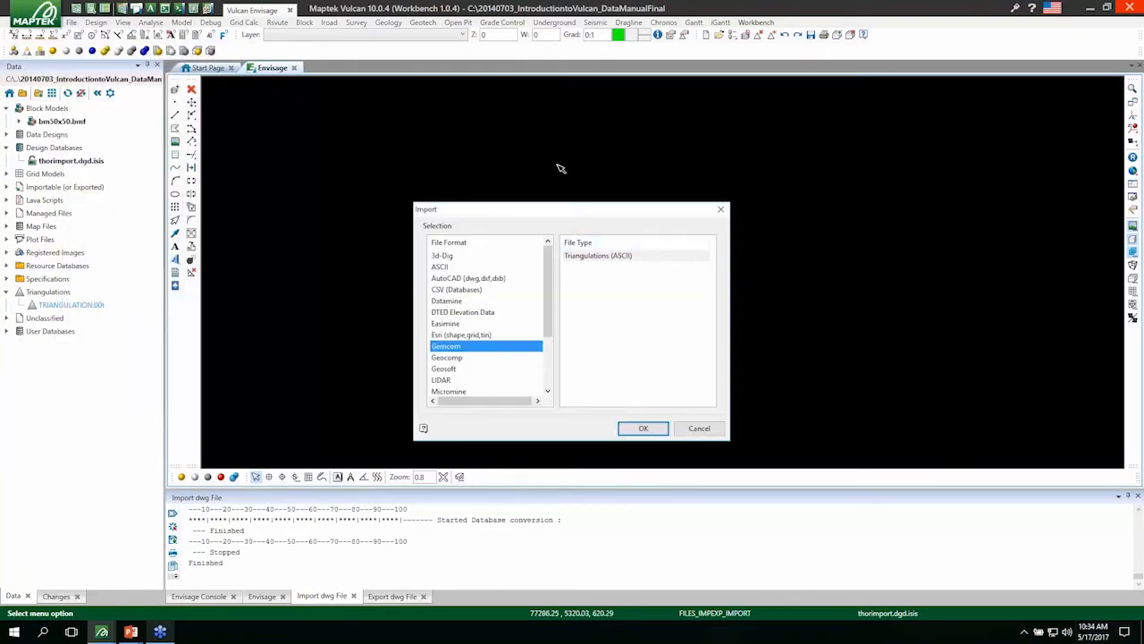
left_click(472, 279)
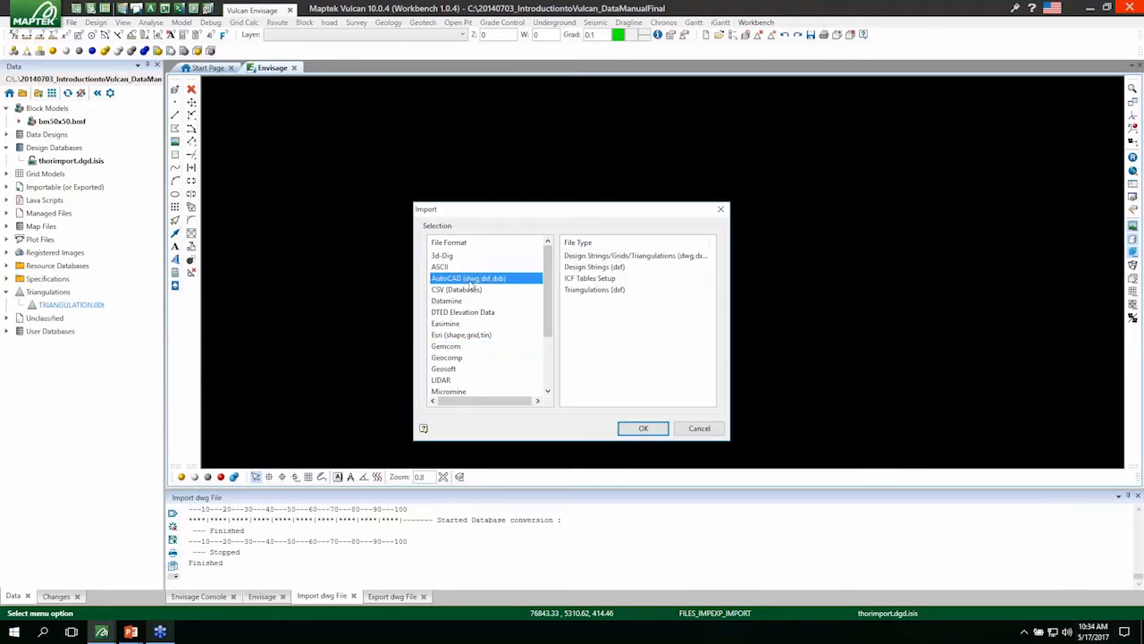
left_click(658, 257)
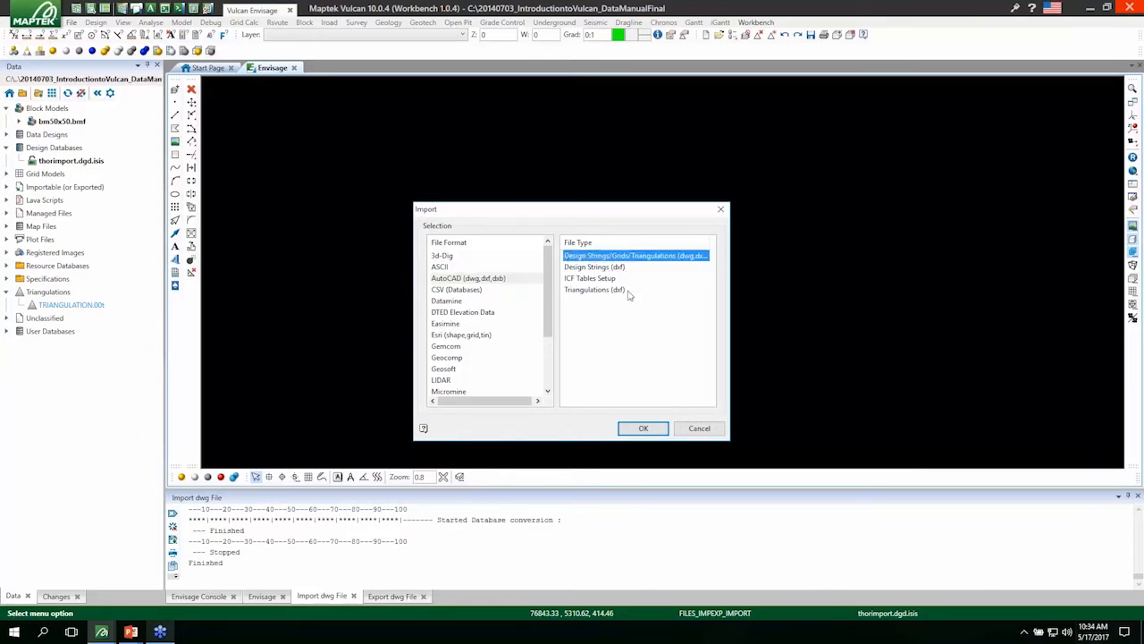
left_click(662, 257)
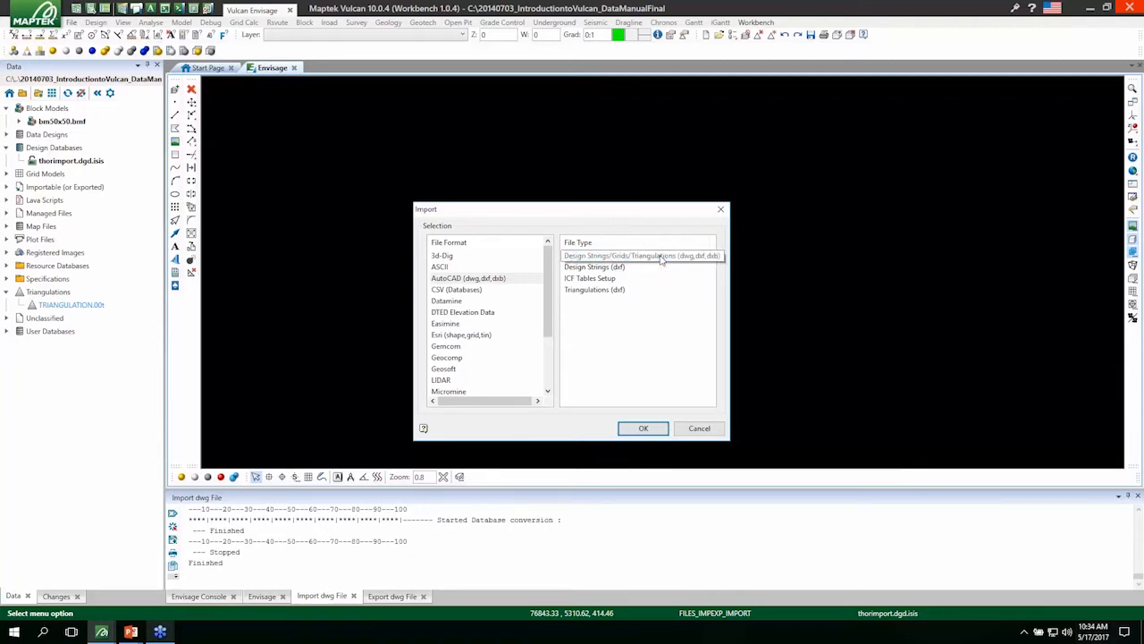
left_click(642, 429)
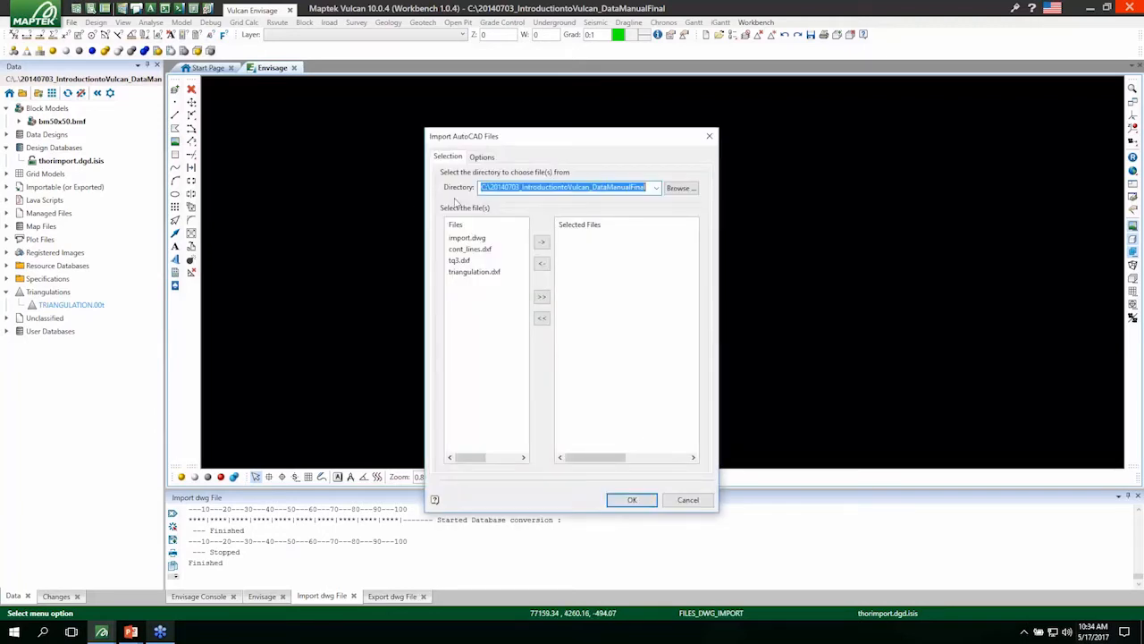
Import cont_lines.dxf from the project directory with the default options and leave the importer.
left_click(481, 250)
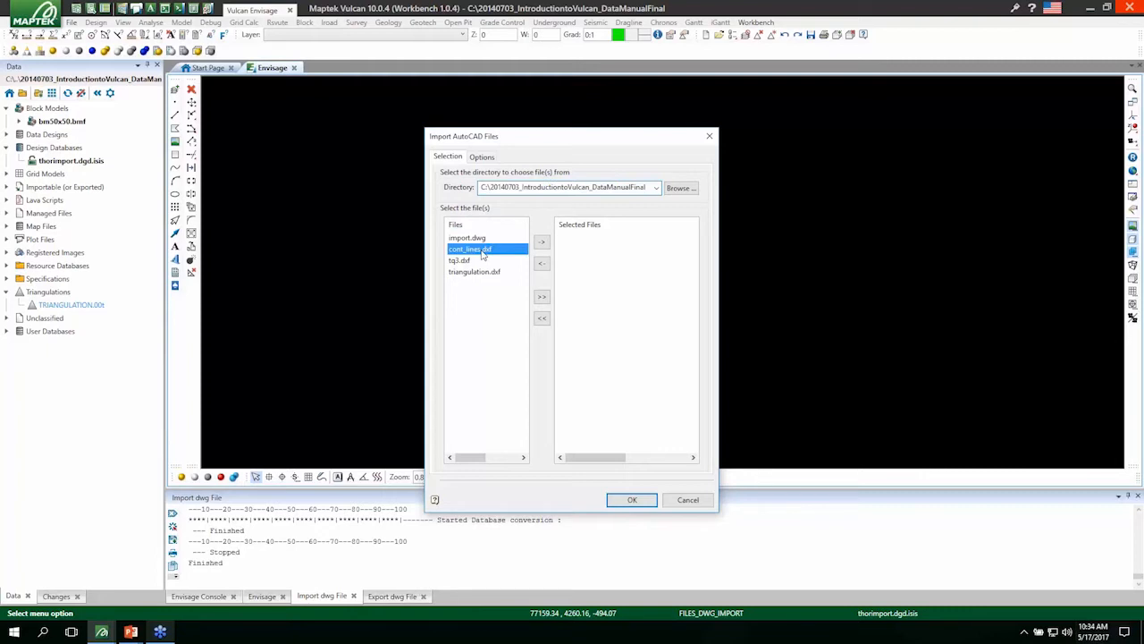
left_click(543, 242)
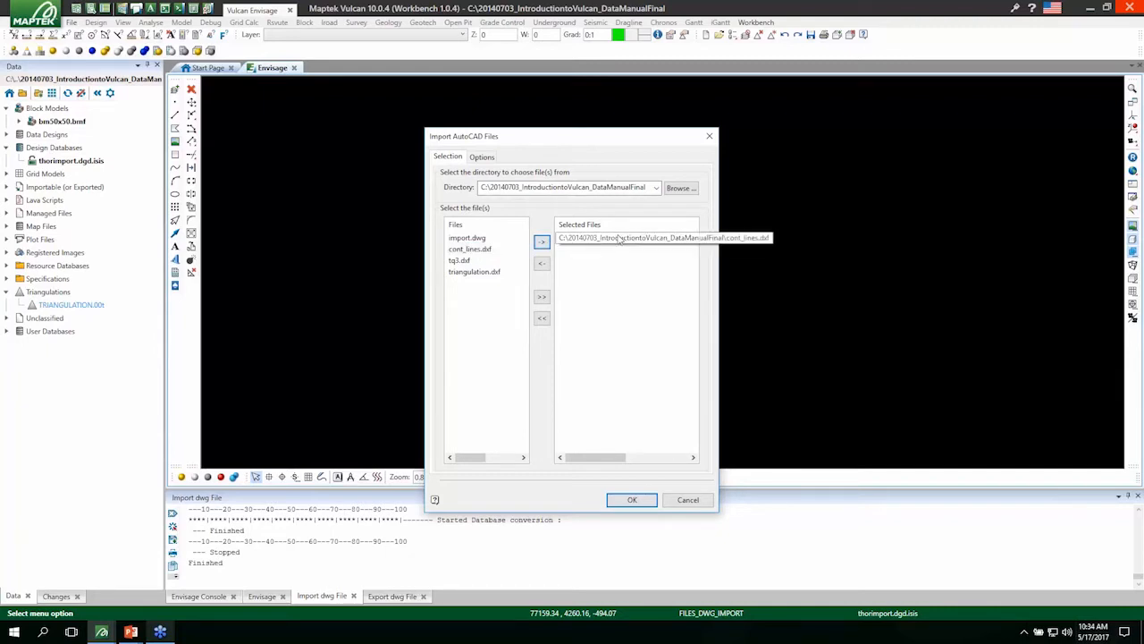
left_click(630, 500)
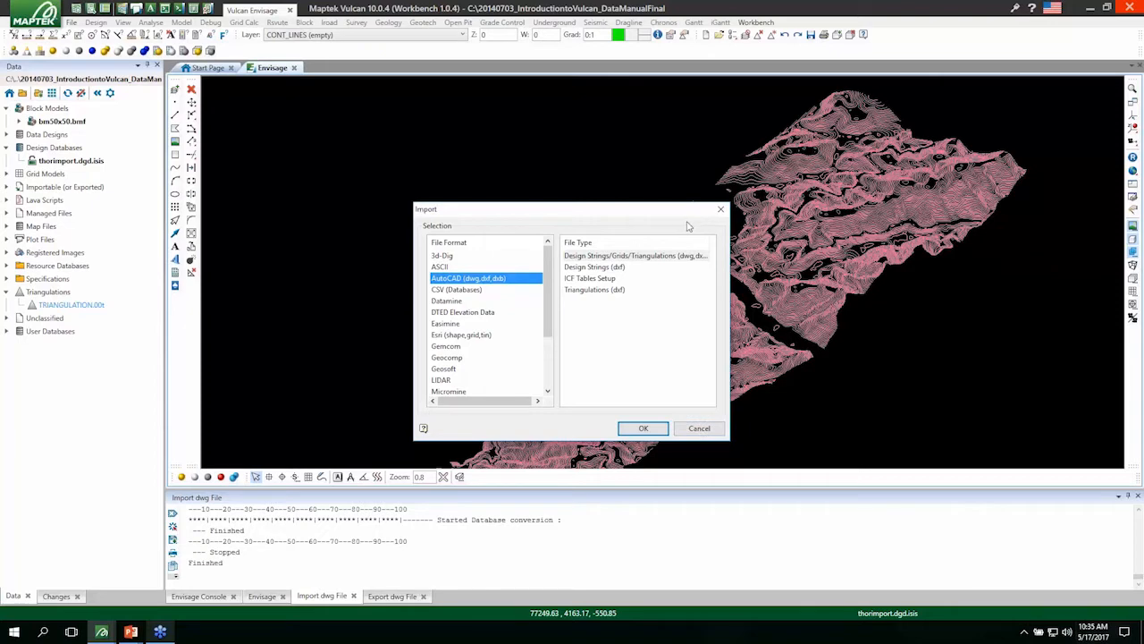
left_click(699, 428)
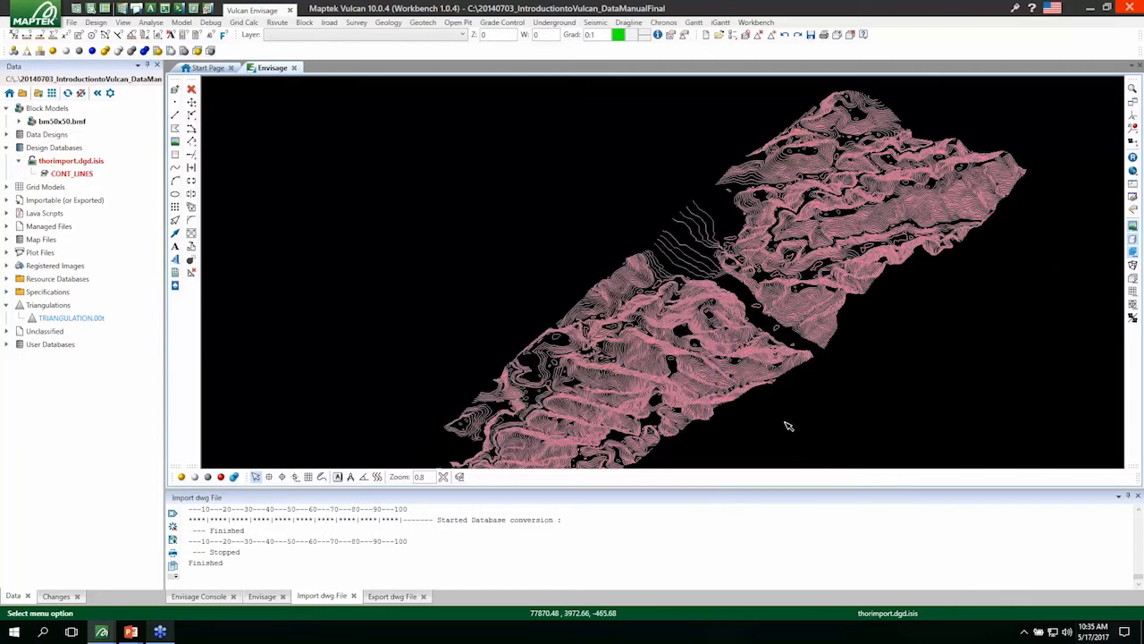
Inspect the imported contour lines in 3D and save the CONT_LINES layer to the thorimport.dgd.isis design database.
scroll(704, 358, "down", 2)
scroll(849, 388, "up", 2)
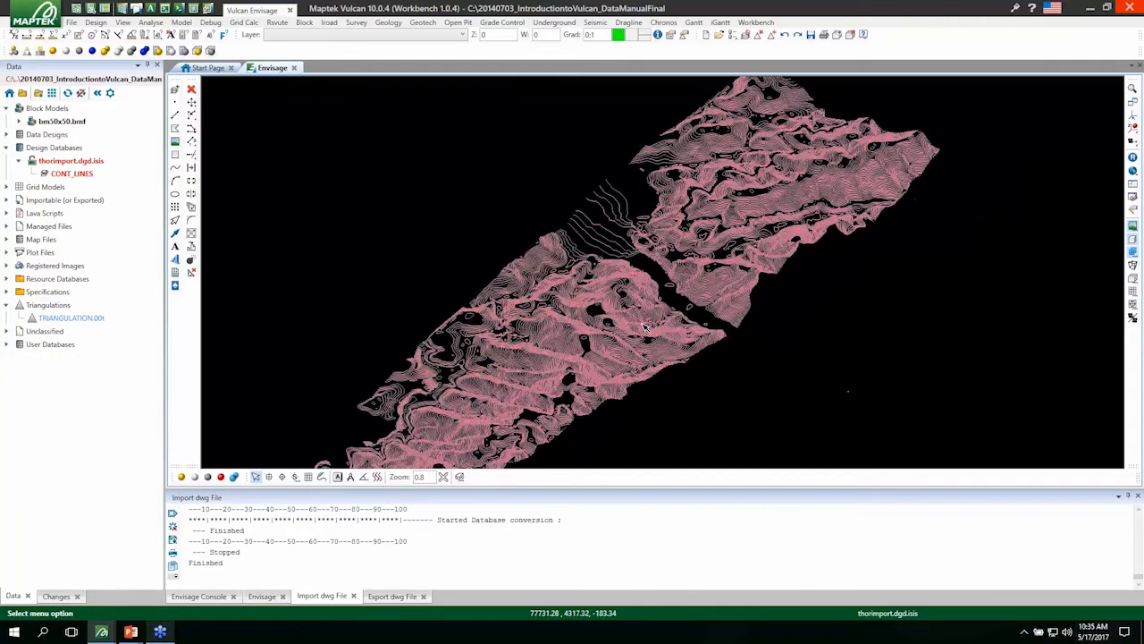
mouse_move(645, 309)
left_mouse_down()
mouse_move(639, 276)
mouse_move(725, 252)
mouse_move(813, 283)
mouse_move(685, 321)
mouse_move(769, 347)
left_mouse_up()
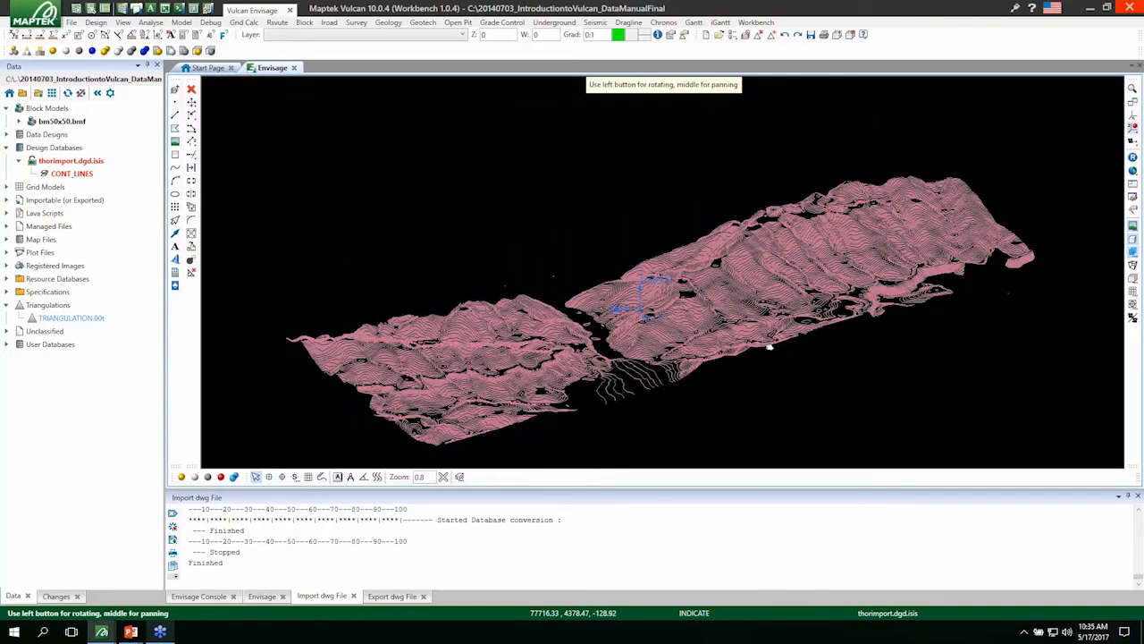
left_click_drag(464, 336, 470, 344)
key("ctrl+s")
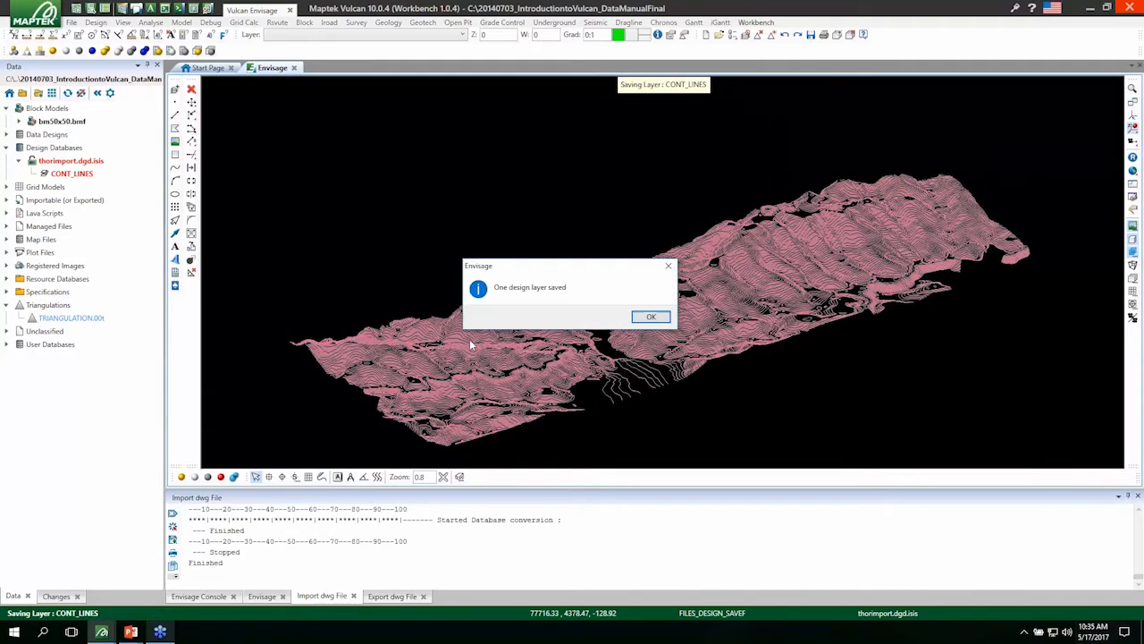
key("Return")
Remove the CONT_LINES layer from the display without deleting it from the design database.
left_click(71, 174)
right_click(74, 174)
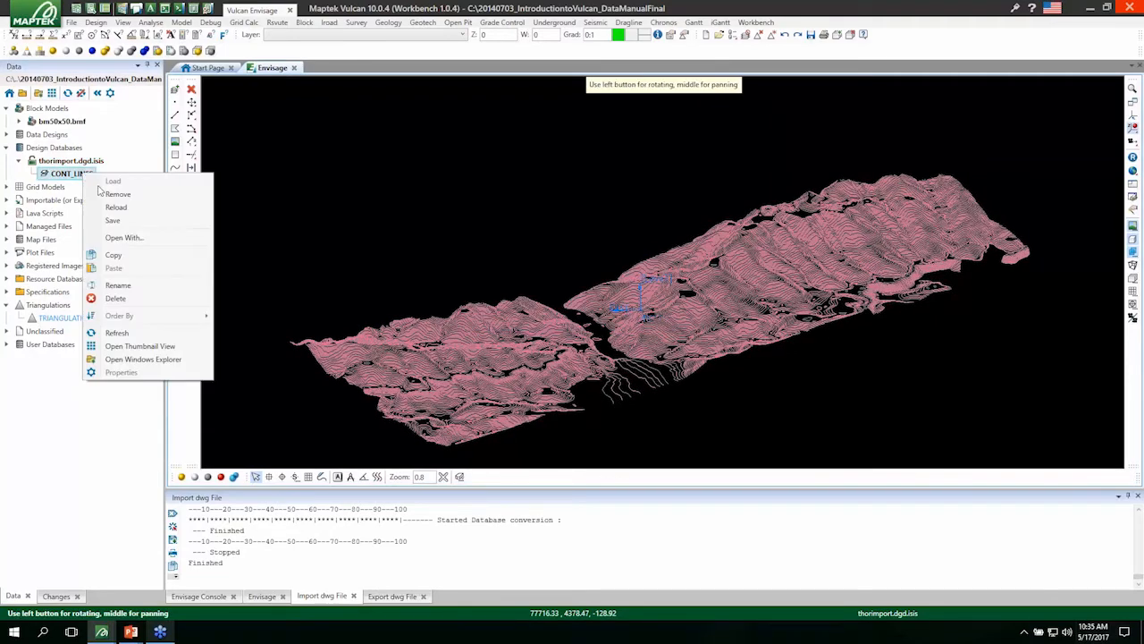
left_click(107, 197)
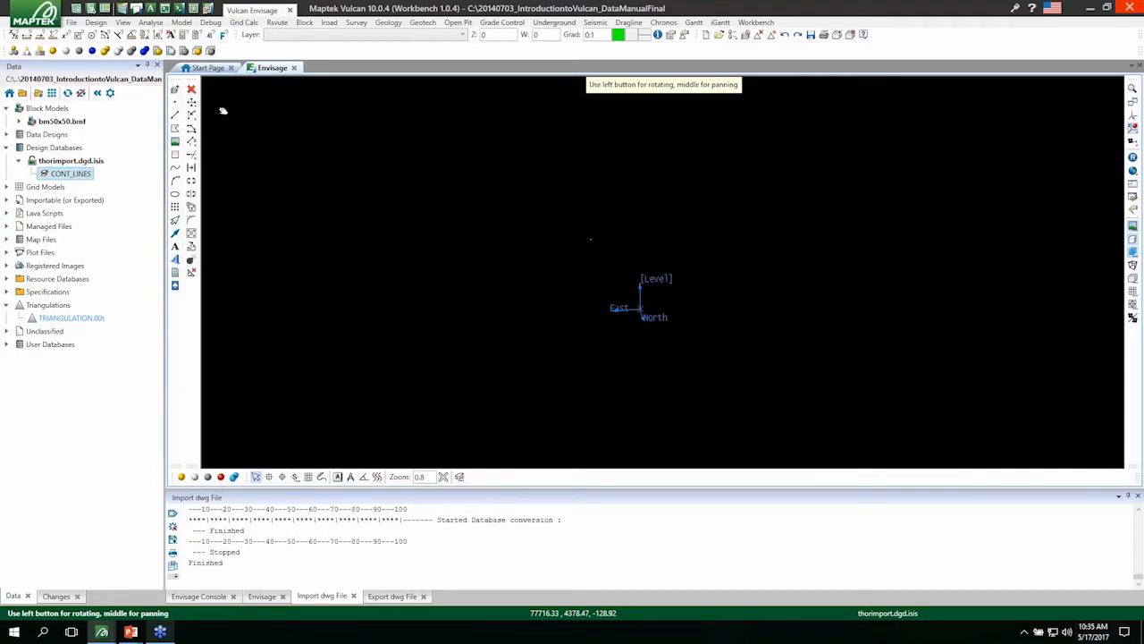
Start a second AutoCAD import for Design Strings/Grids/Triangulations (dwg,dxf,dxb).
left_click(72, 23)
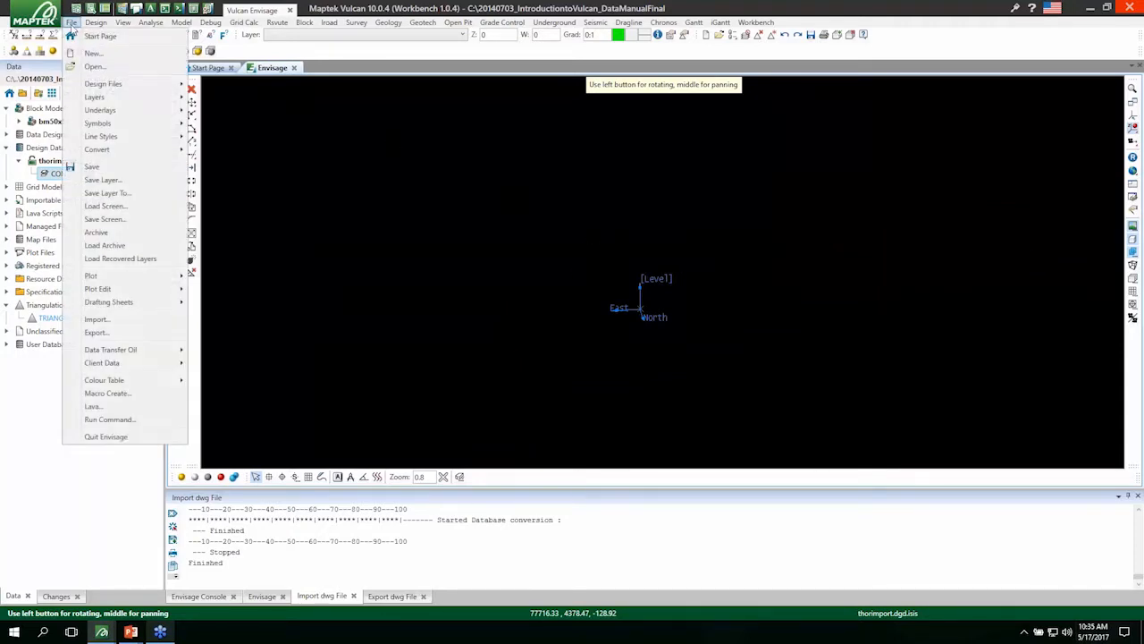
left_click(99, 323)
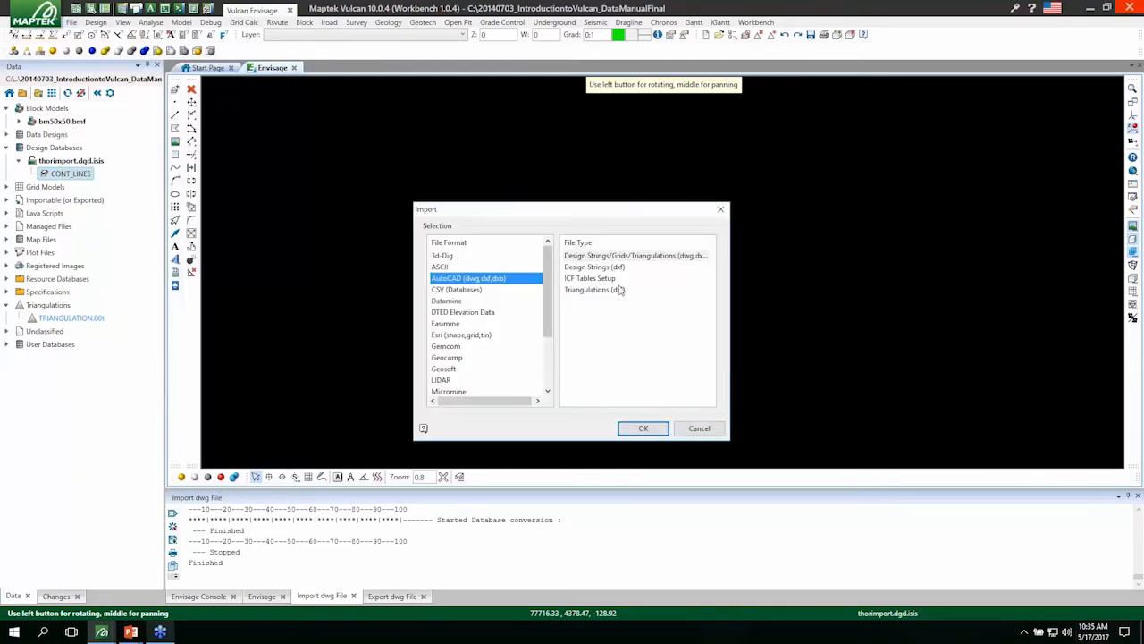
left_click(629, 257)
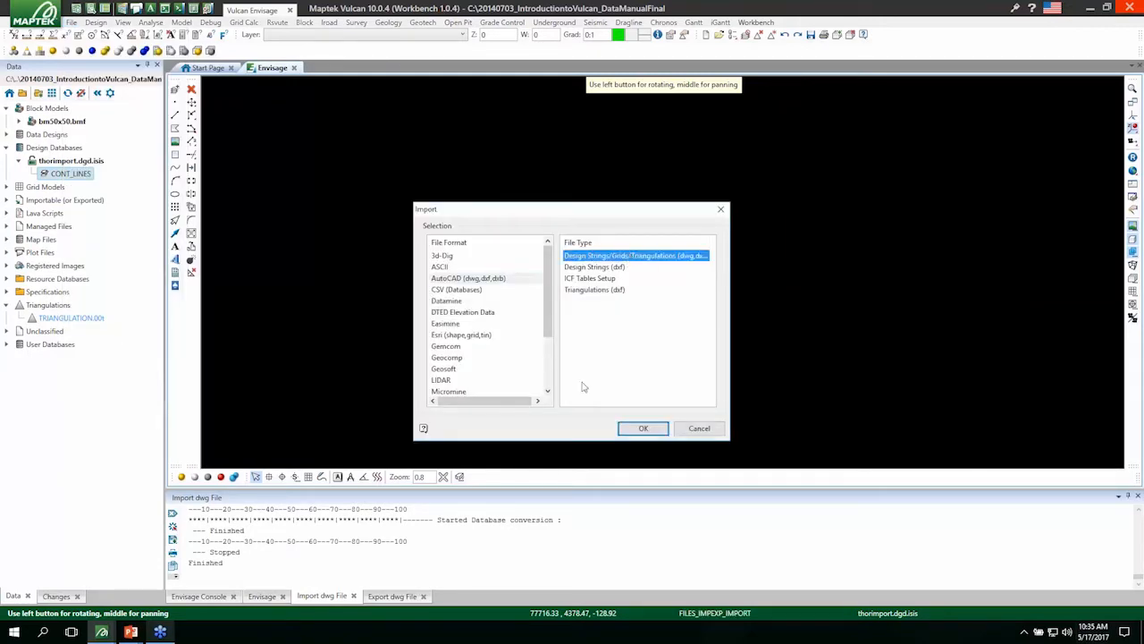
left_click(483, 280)
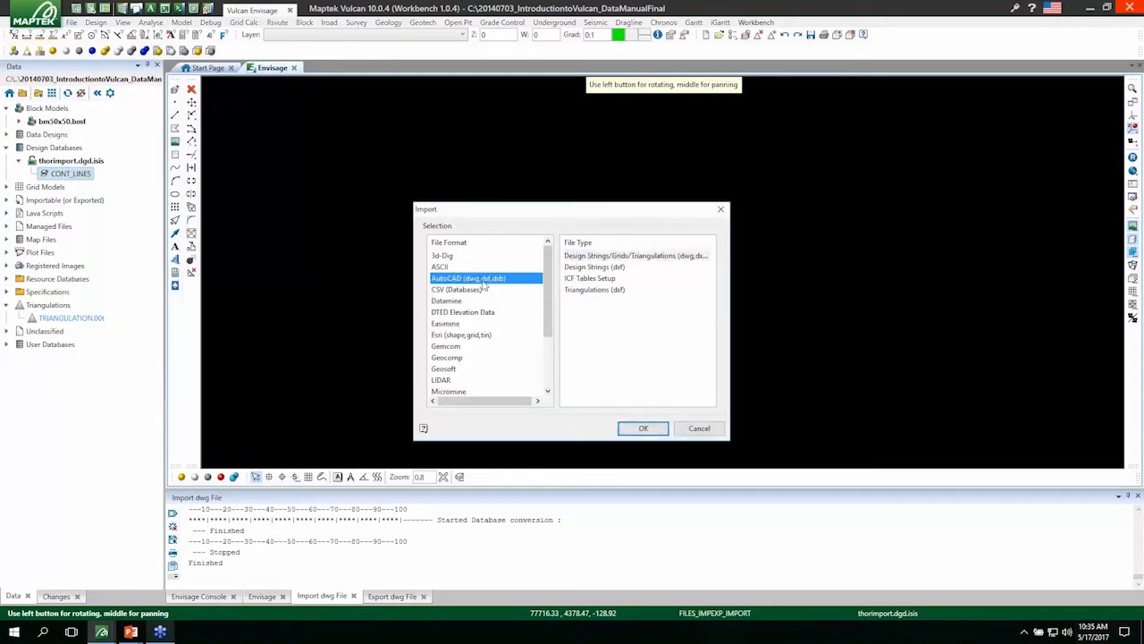
left_click(647, 263)
left_click(643, 429)
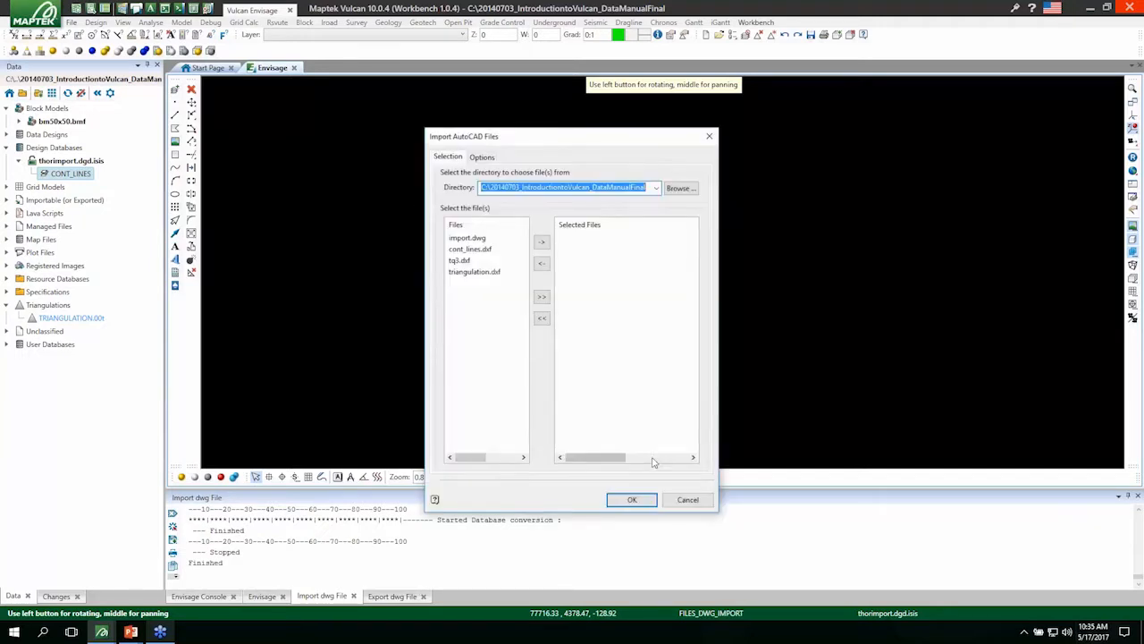
Import cont_lines.dxf with its layers loaded straight into the import_fred.dgd.isis design database, and expand that database to list its layers.
left_click(473, 250)
left_click(543, 244)
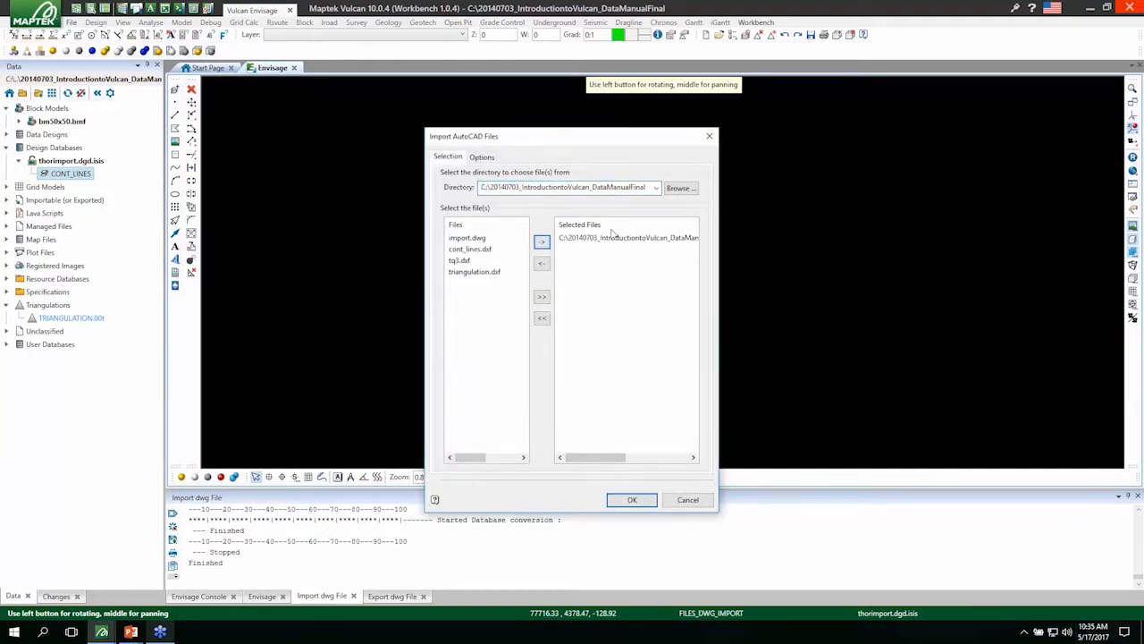
left_click(490, 158)
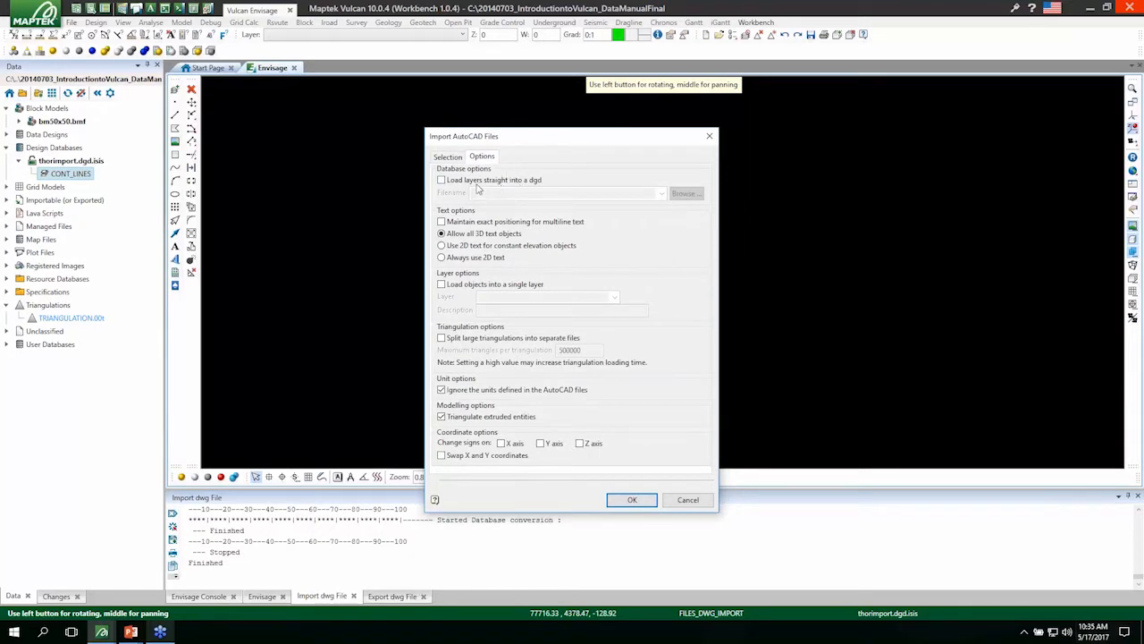
left_click(59, 172)
left_click(494, 181)
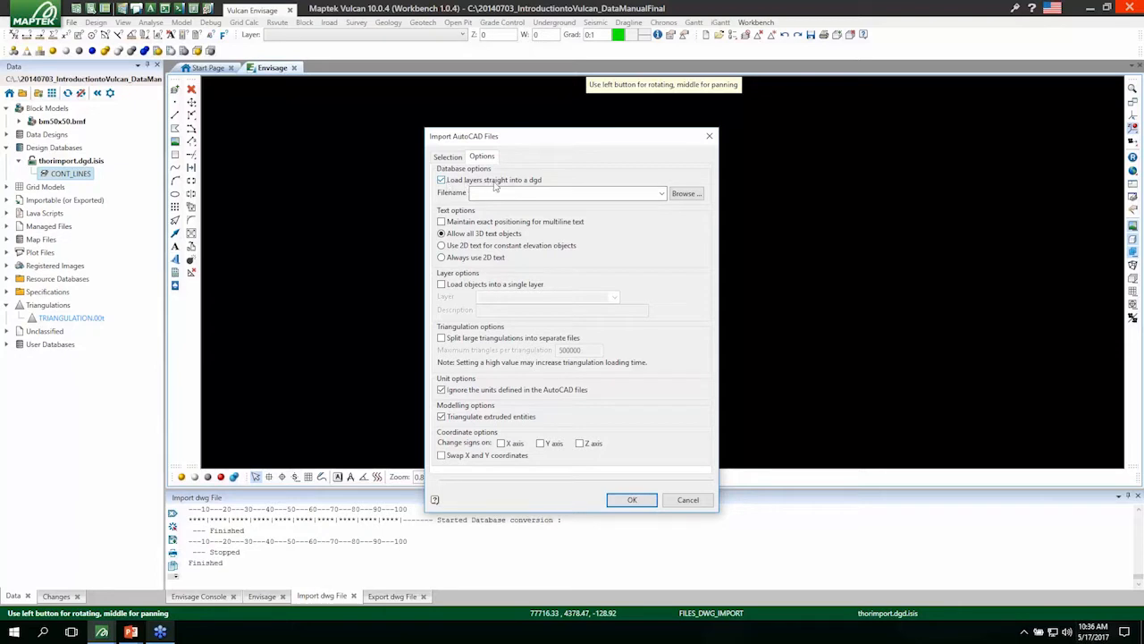
left_click(528, 196)
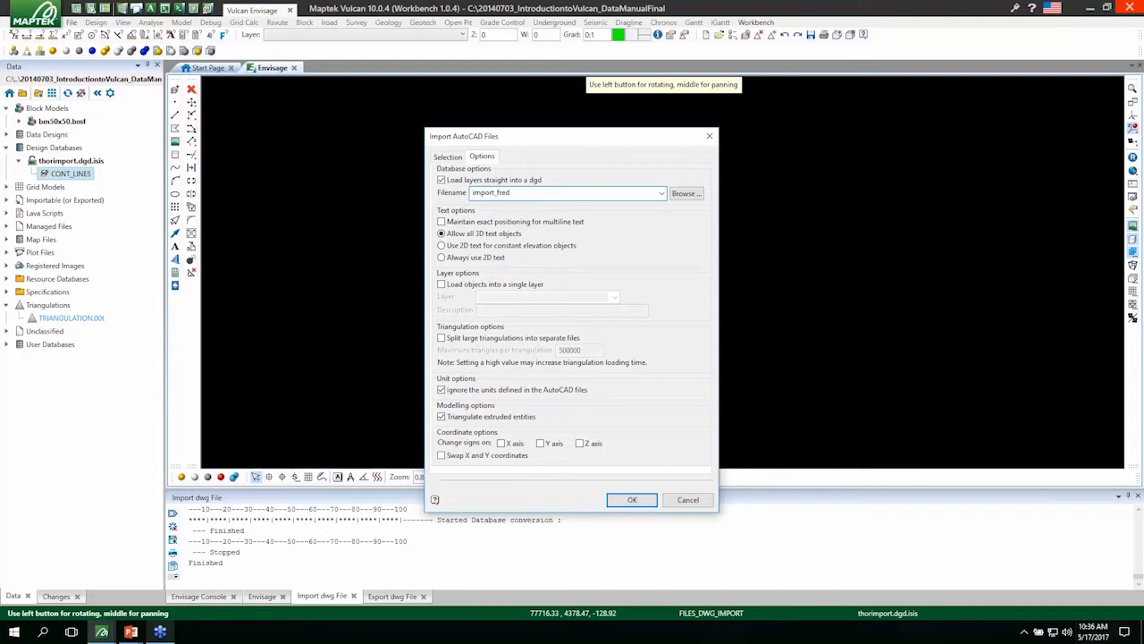
left_click(632, 500)
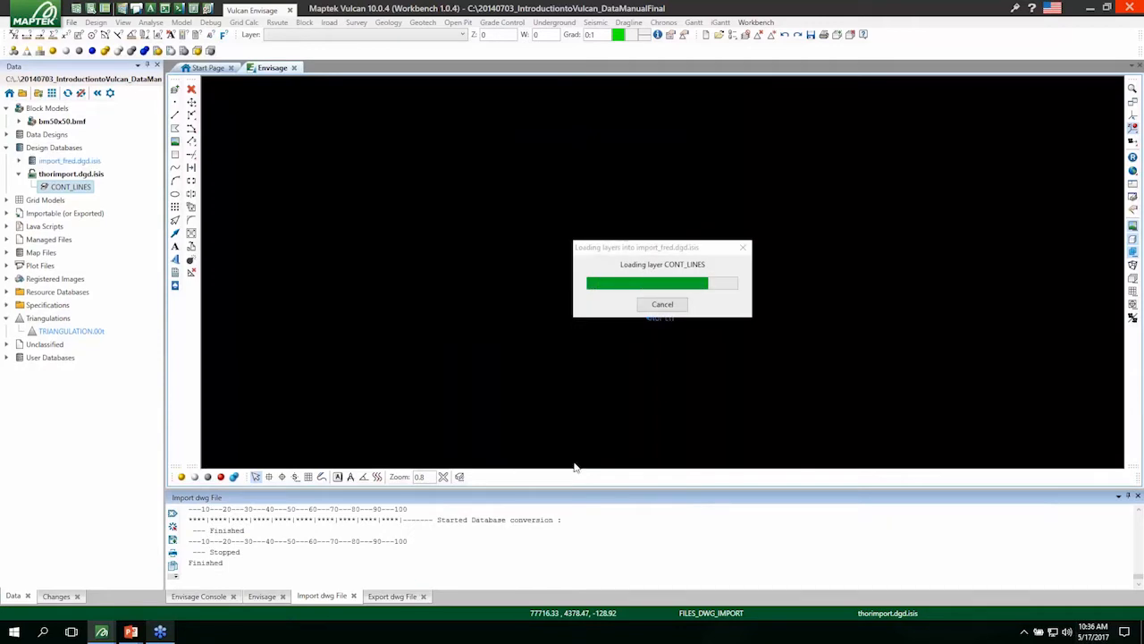
left_click(643, 428)
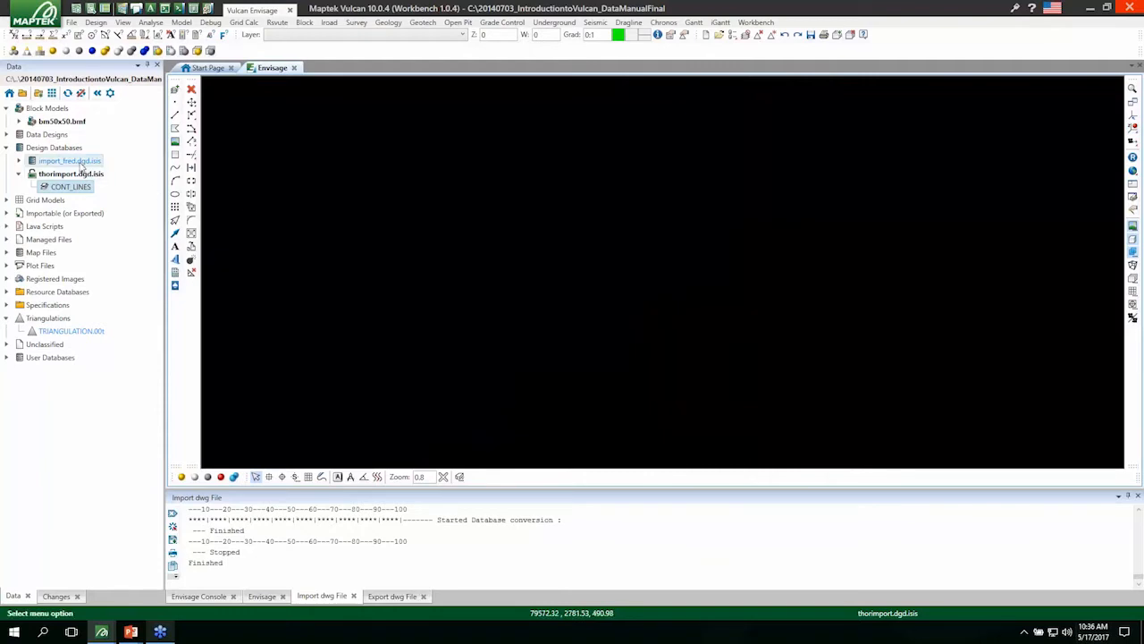
double_click(71, 161)
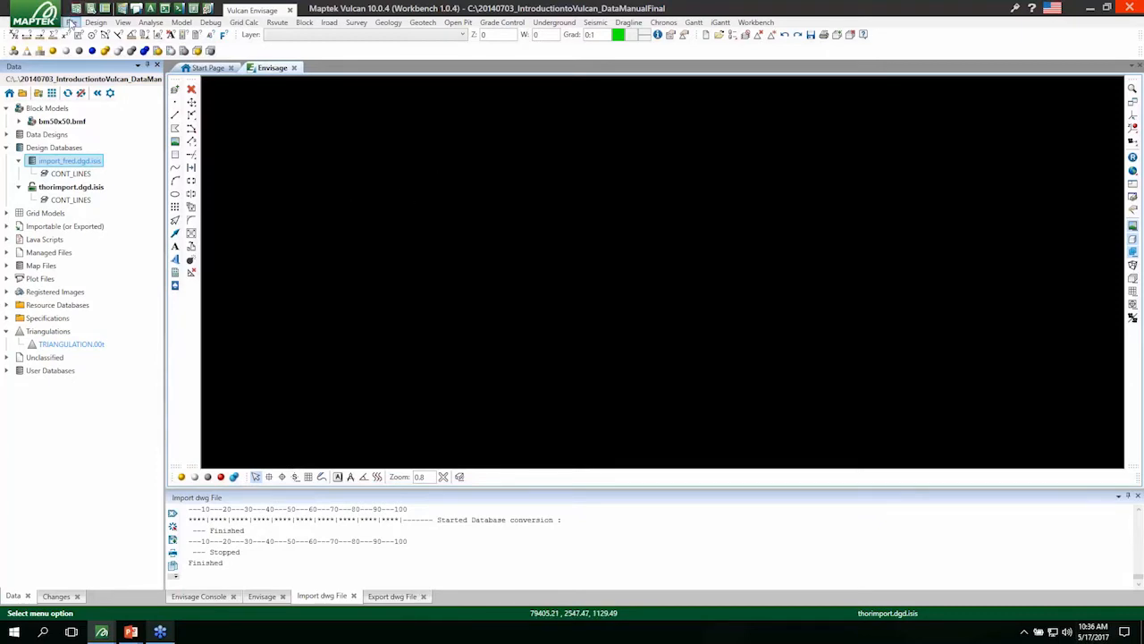
Start another AutoCAD import of Design Strings/Grids/Triangulations for a DWG file.
left_click(71, 22)
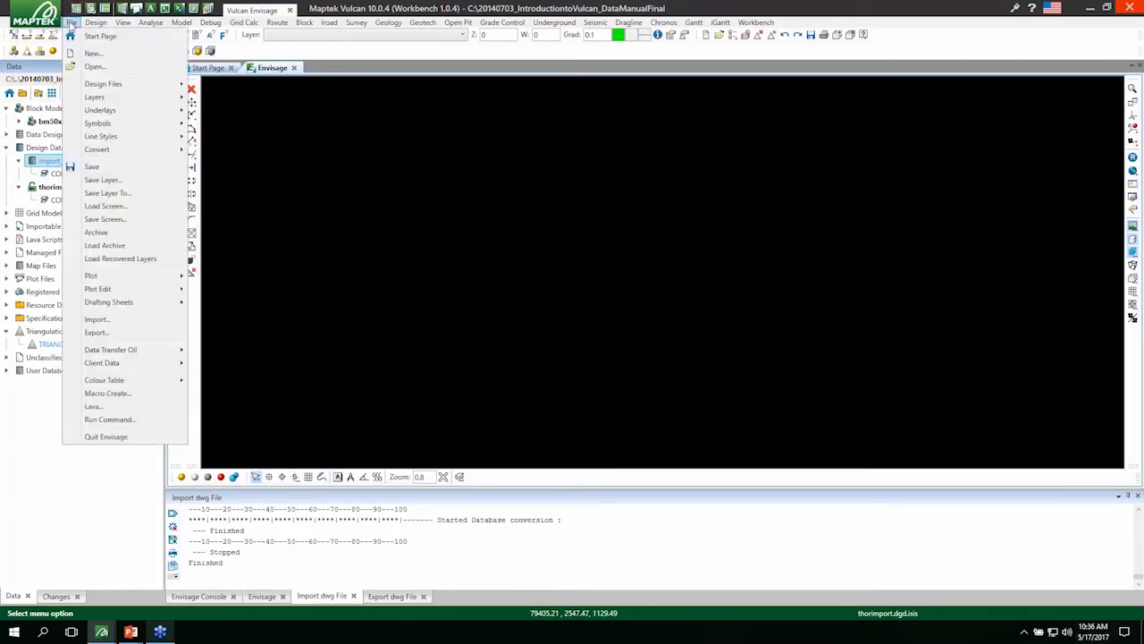
left_click(100, 319)
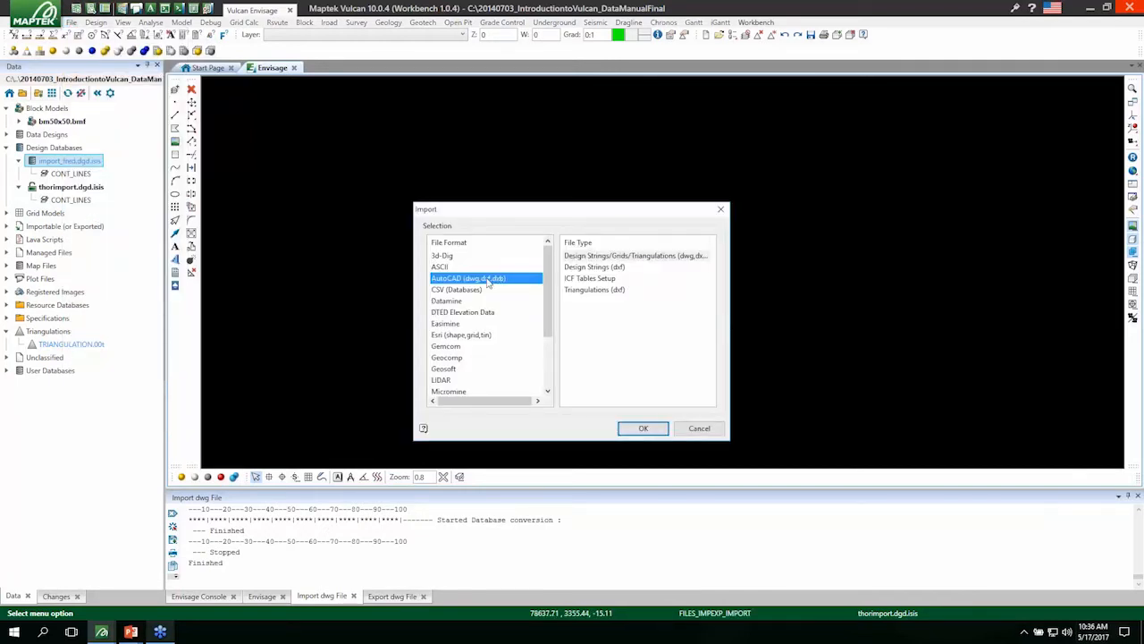
left_click(629, 259)
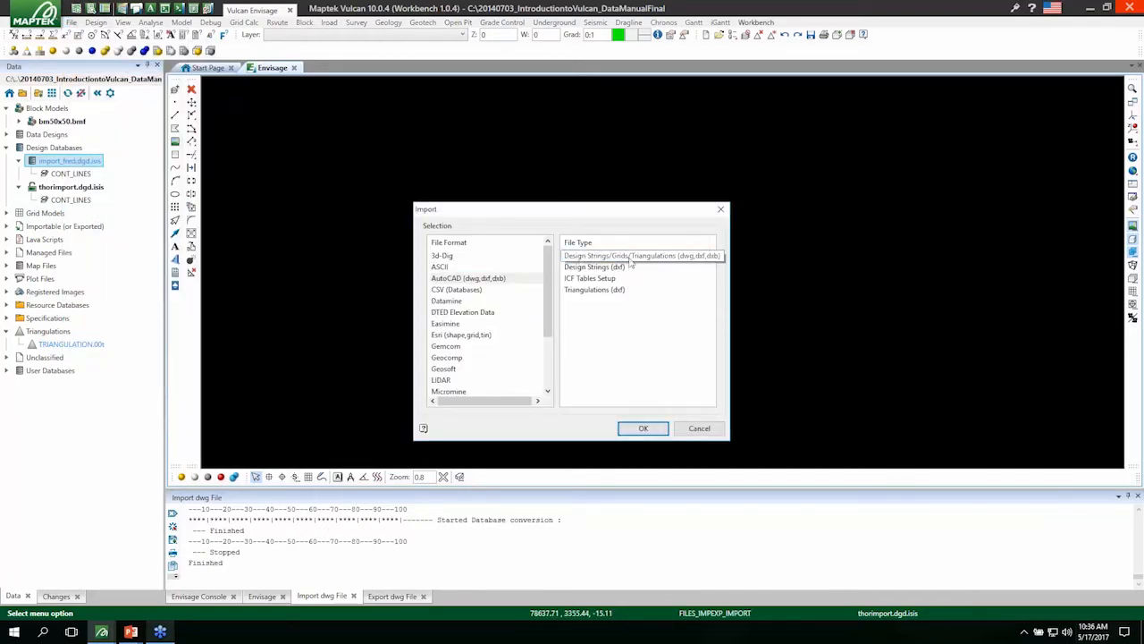
left_click(642, 428)
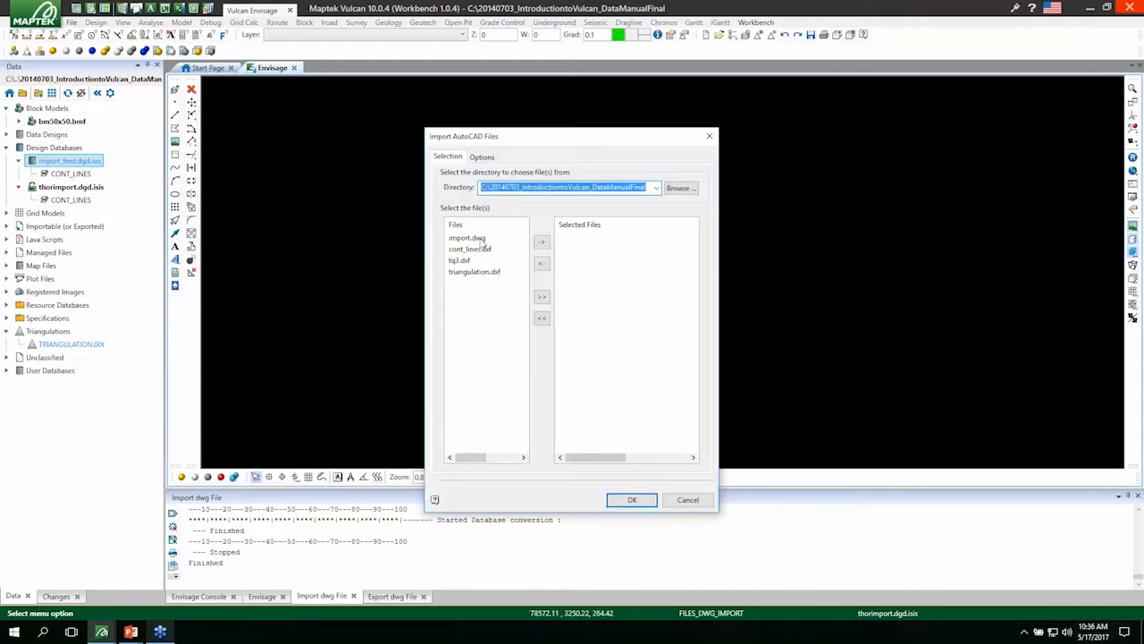
Import import.dwg from the project directory into the current design database after checking the import options, then leave the importer.
left_click(475, 240)
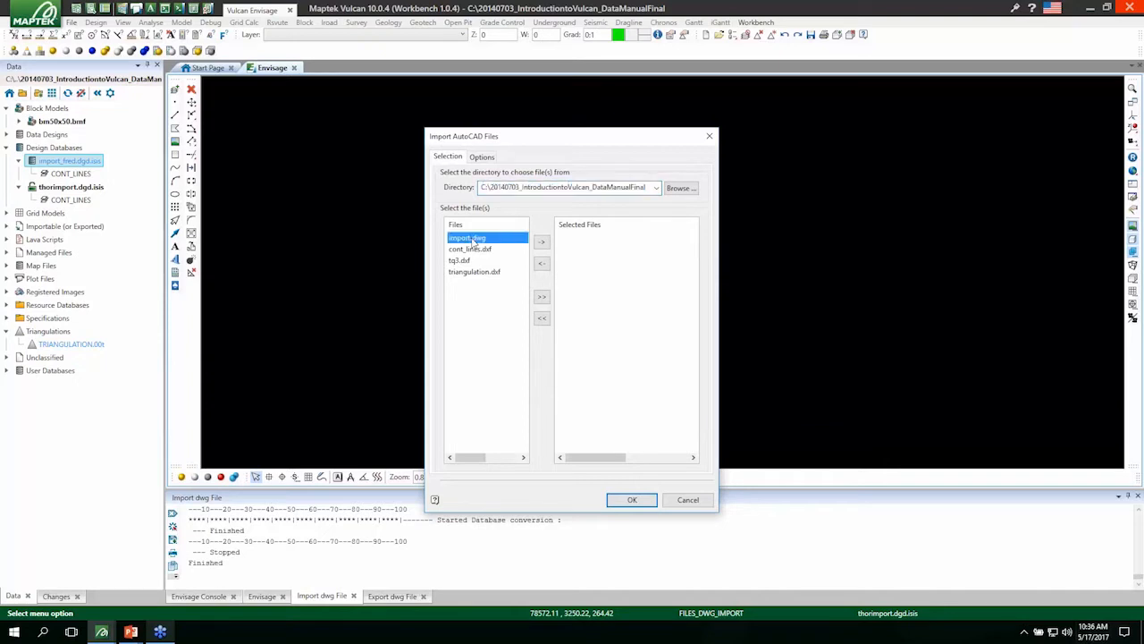
left_click(541, 241)
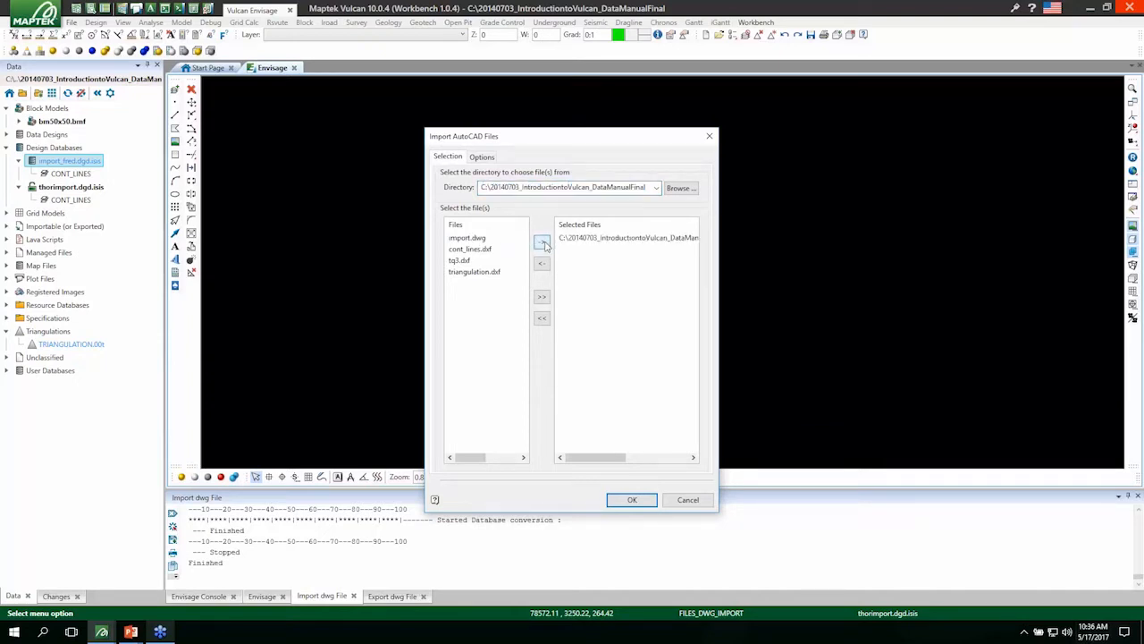
left_click(482, 156)
left_click(447, 157)
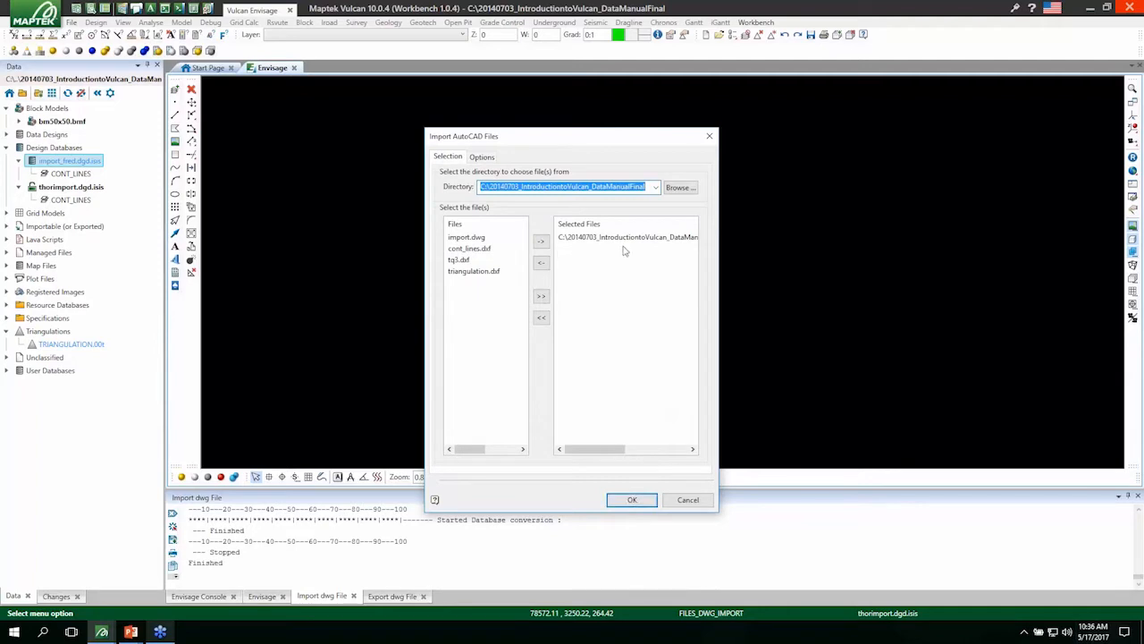
left_click(632, 499)
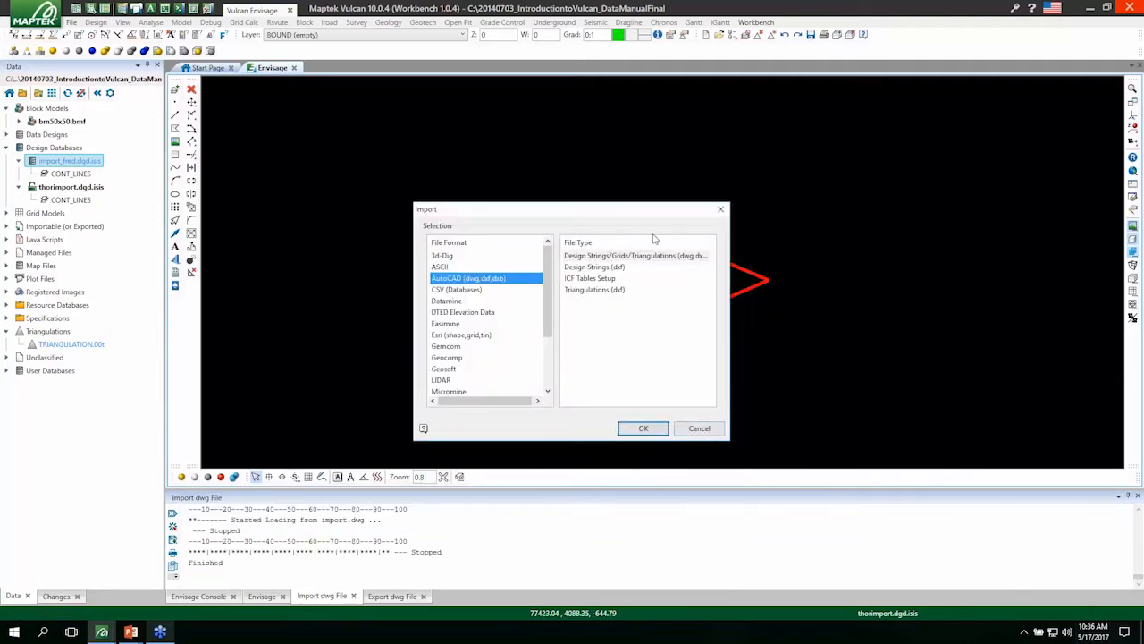
key("Return")
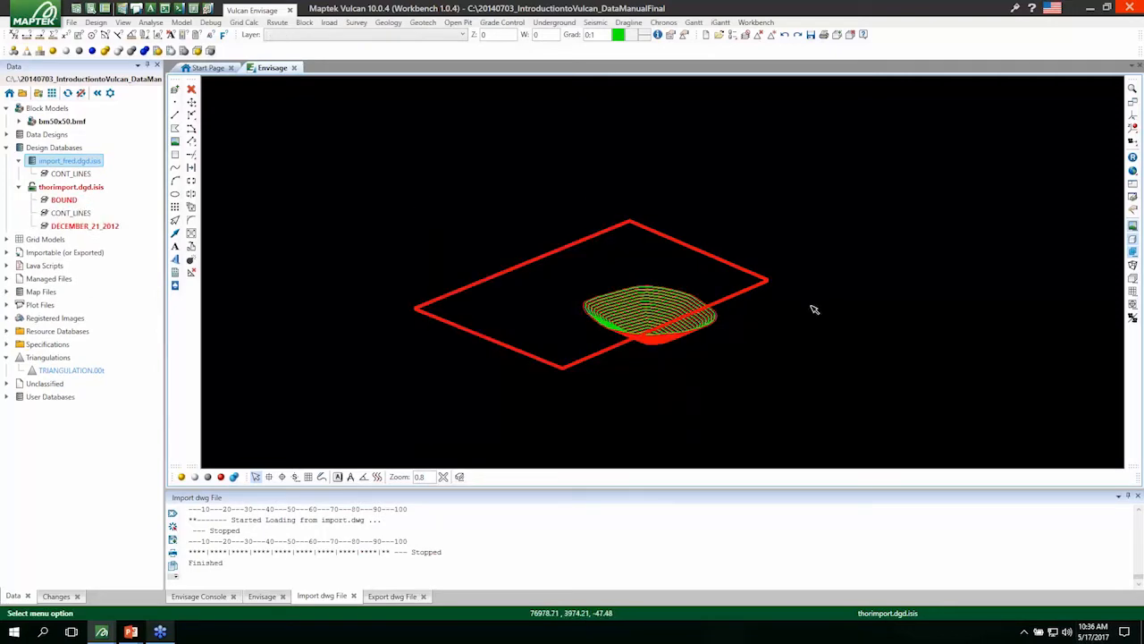
Show the property editor and inspect the properties of the BOUND polygon and the pit's TOE string.
scroll(661, 348, "up", 3)
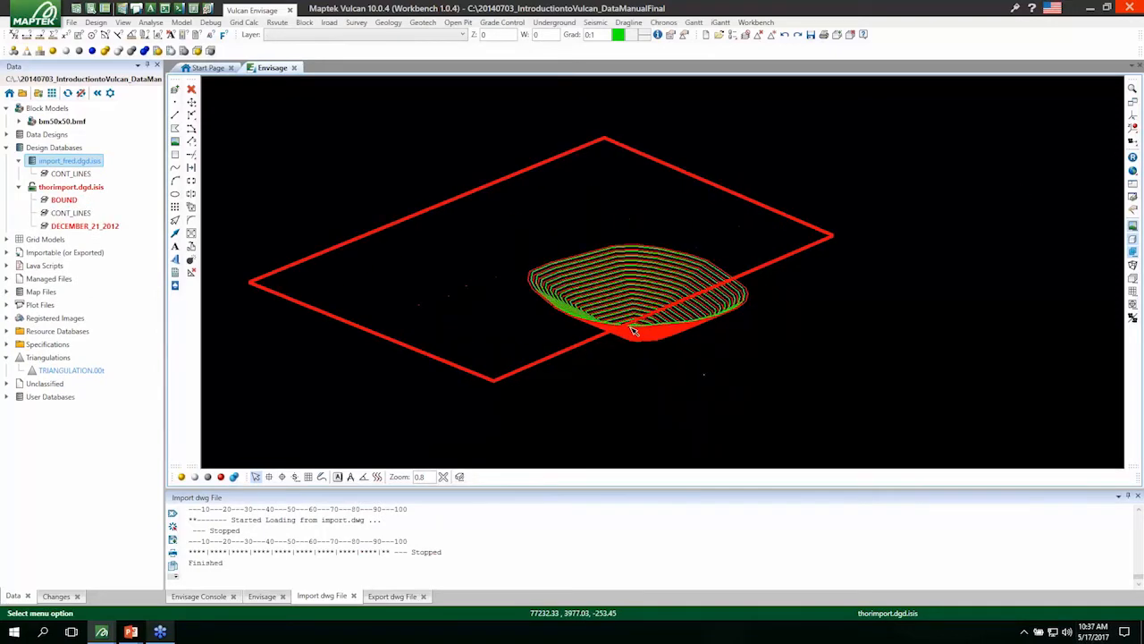
scroll(633, 331, "up", 2)
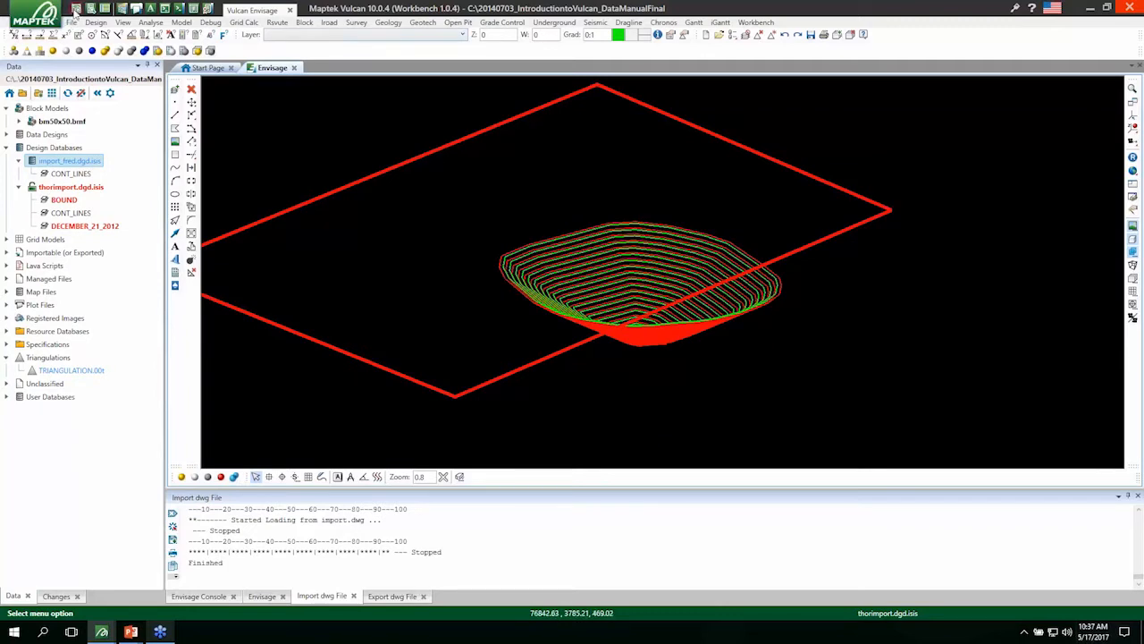
left_click(76, 9)
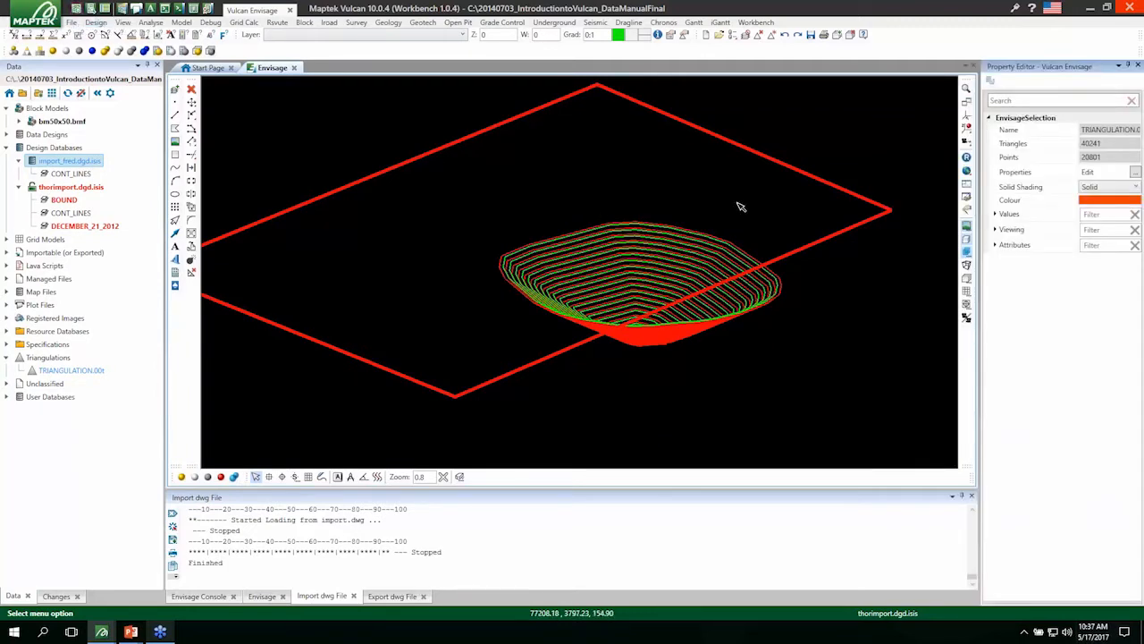
left_click(558, 106)
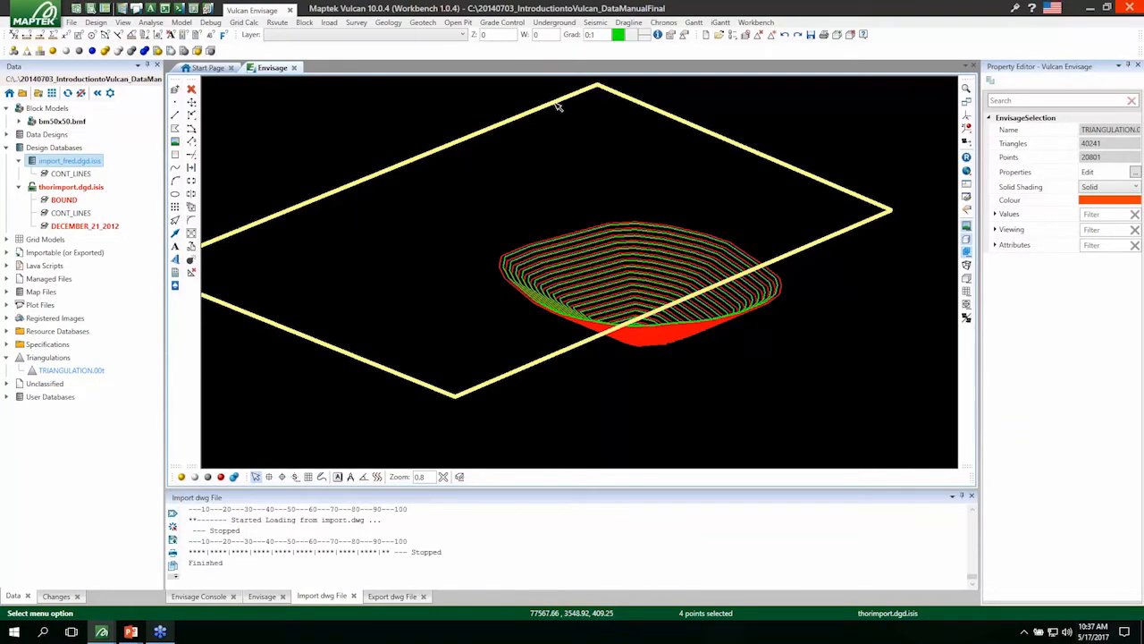
left_click(604, 230)
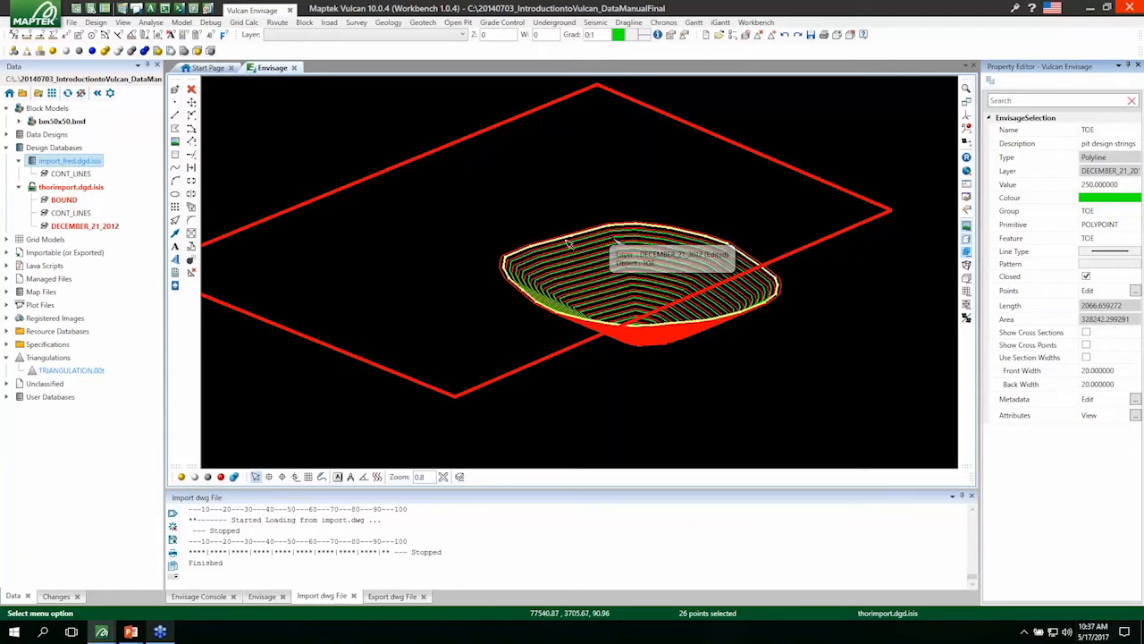
left_click(485, 237)
Save the edited design layers and remove the BOUND, CONT_LINES and DECEMBER_21_2012 layers of thorimport.dgd.isis from the display.
key("ctrl+s")
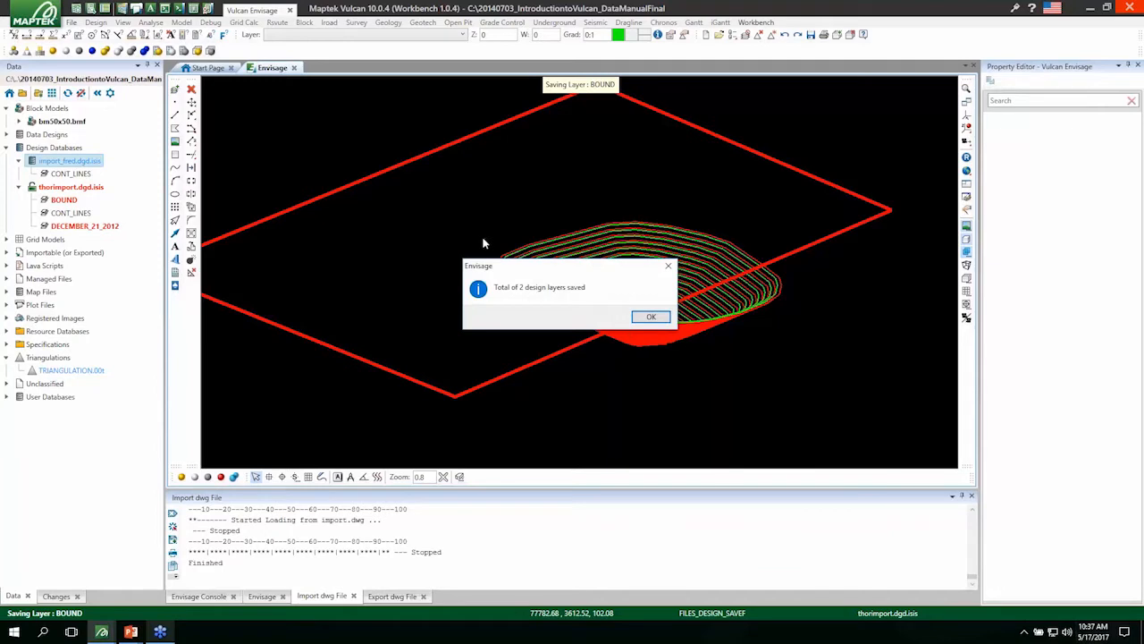
key("Return")
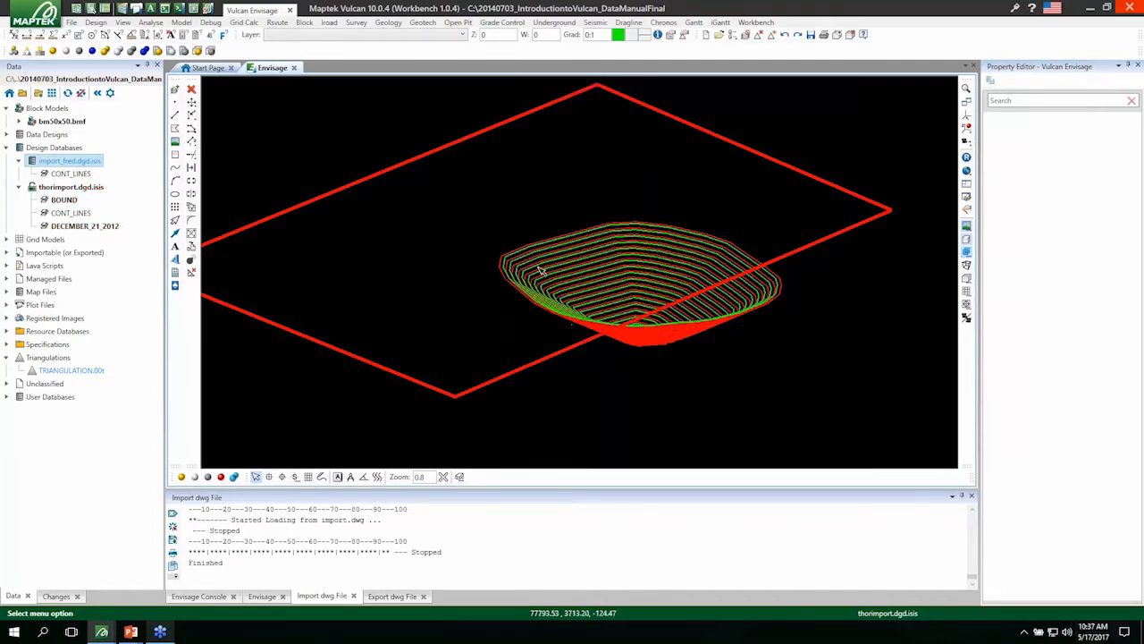
left_click(63, 200)
left_click(79, 228, "shift")
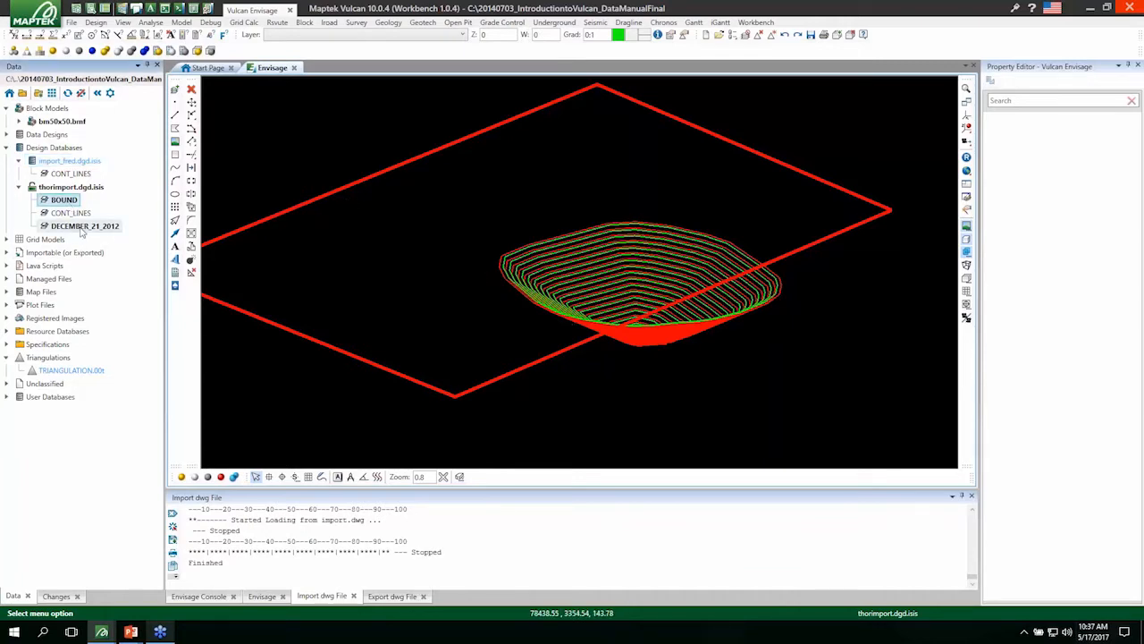
right_click(82, 231)
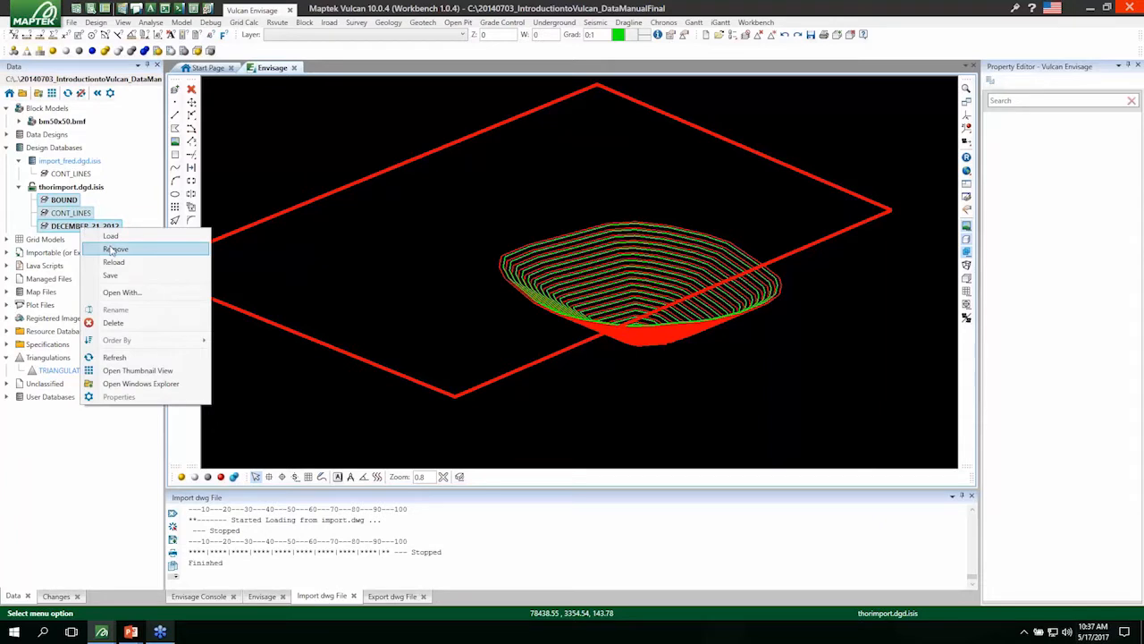
left_click(113, 249)
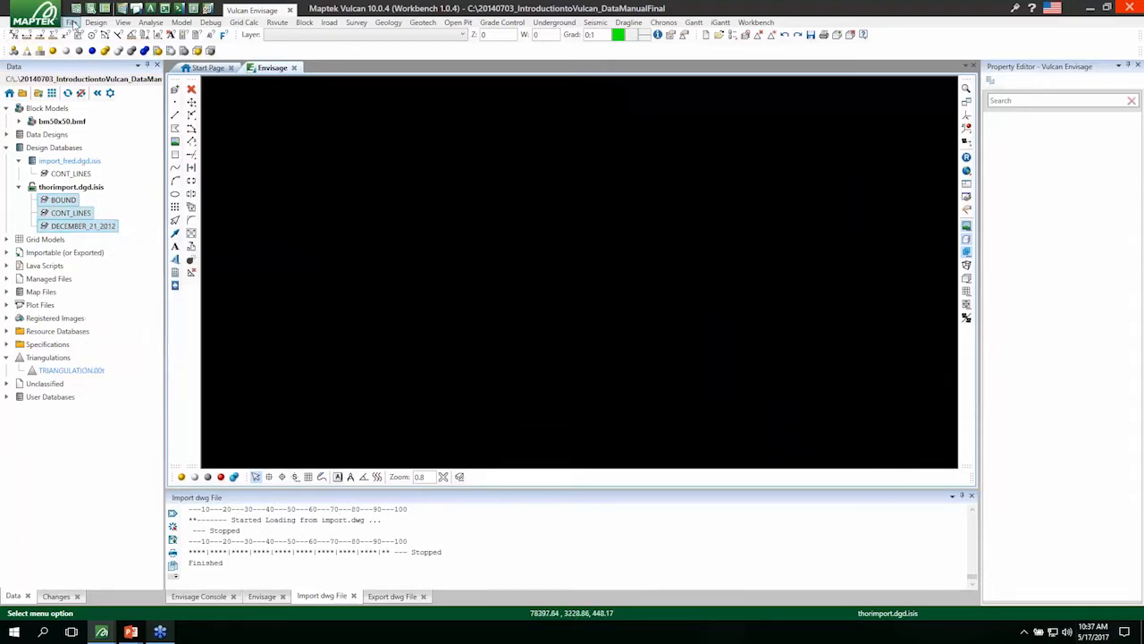
Start an AutoCAD import of Design Strings/Grids/Triangulations and add import.dwg to the selected files.
left_click(71, 22)
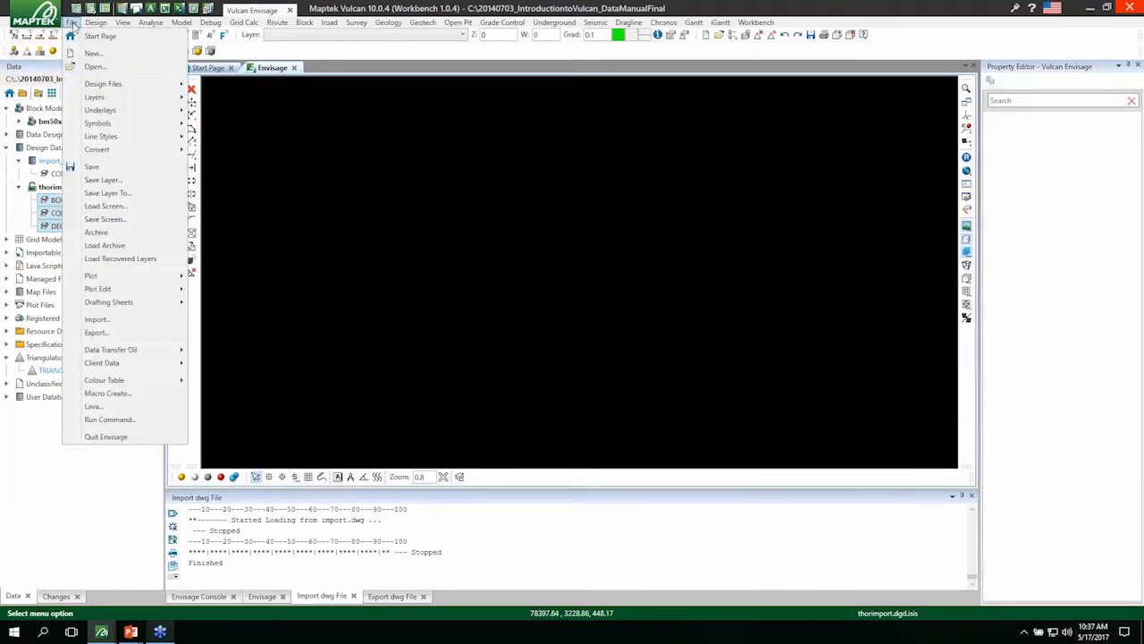
left_click(98, 319)
left_click(596, 257)
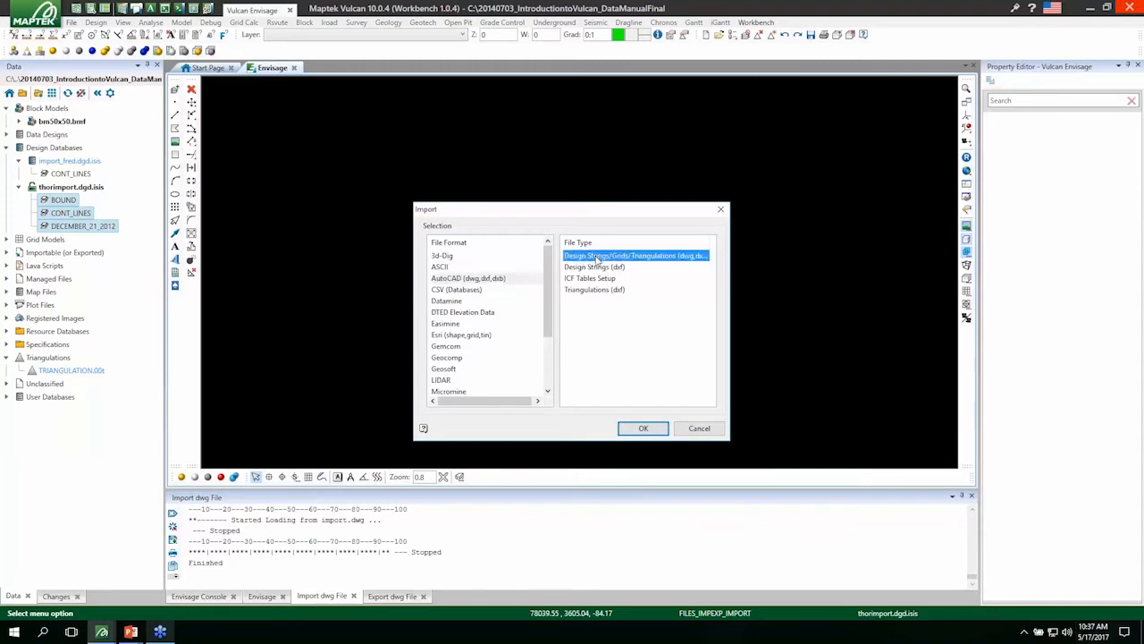
left_click(648, 429)
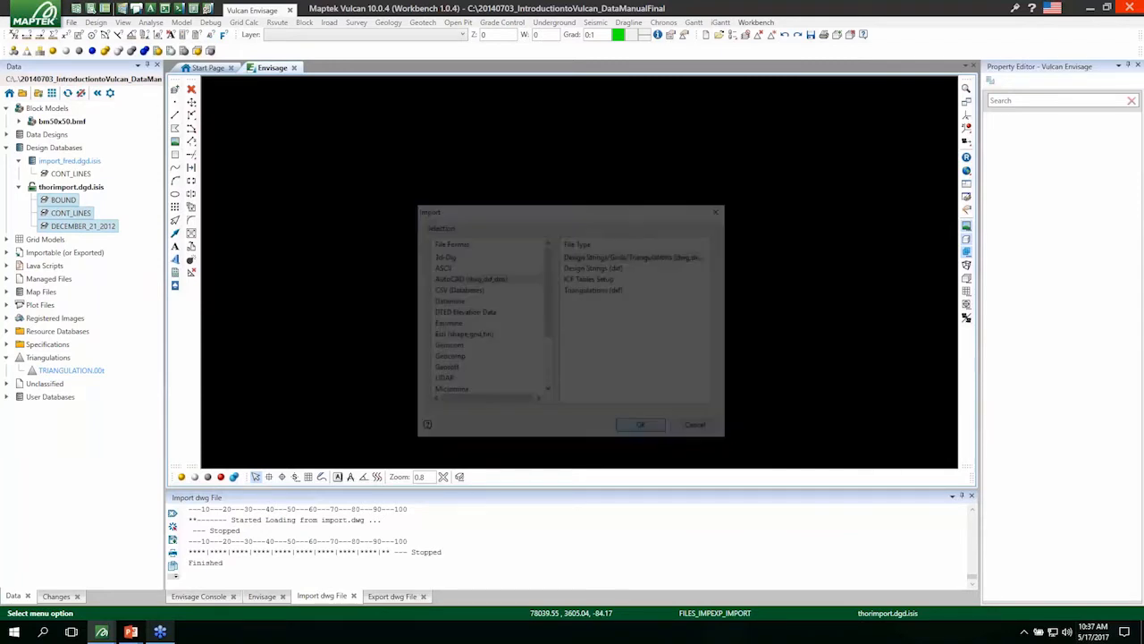
left_click(468, 239)
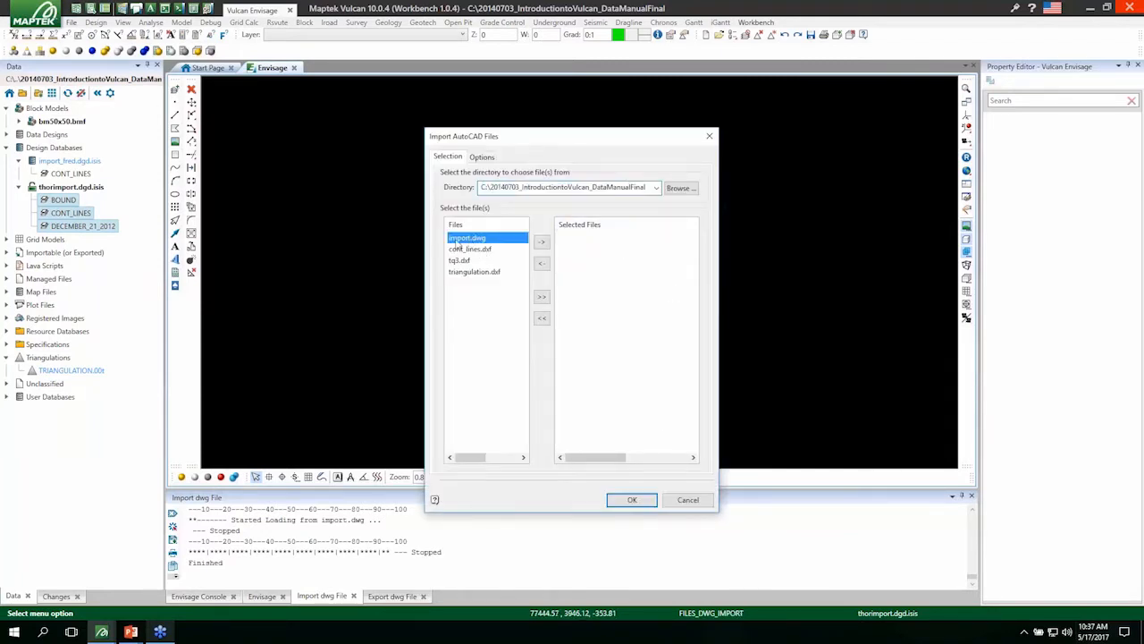
left_click(542, 242)
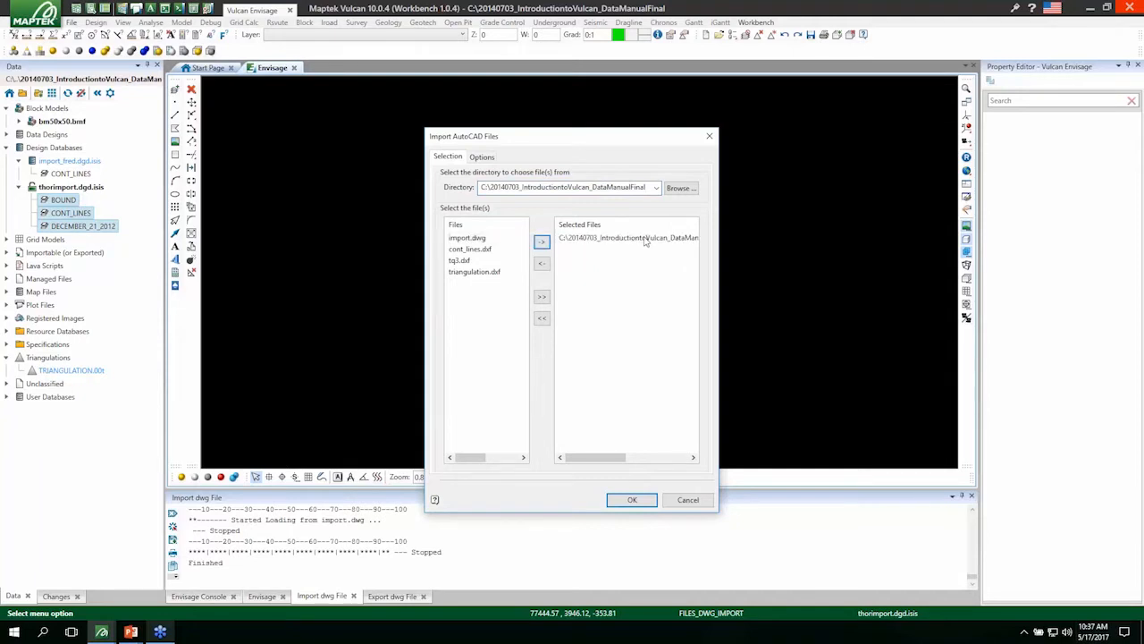
Set the import to load all objects into a single layer called DWG_SINGLE and run it.
left_click(483, 158)
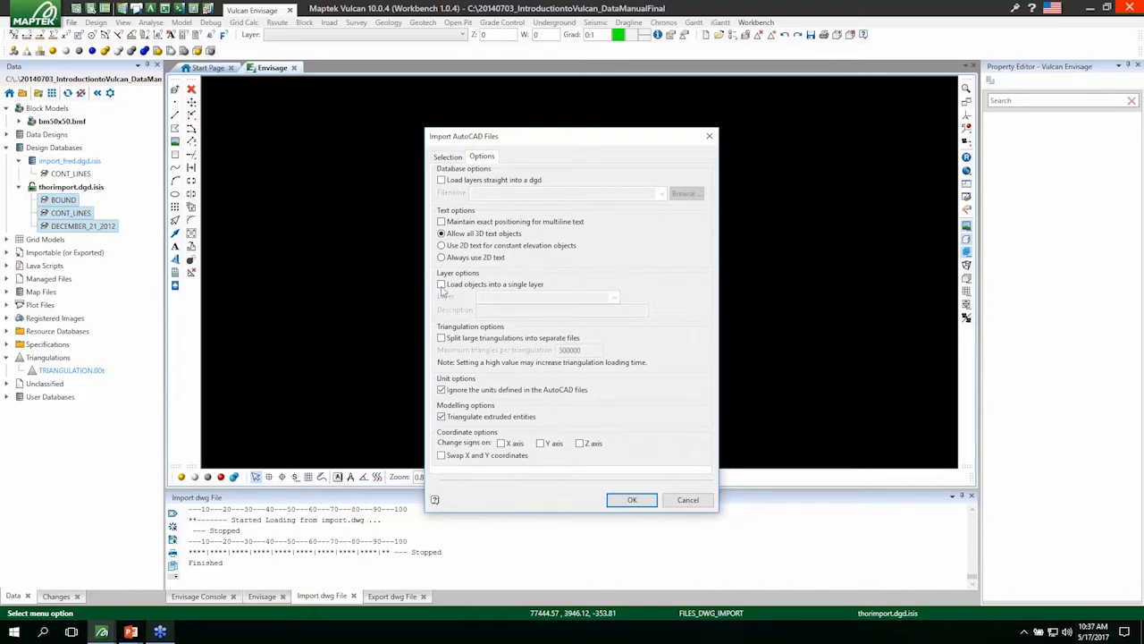
key("ctrl")
key("ctrl")
left_click(452, 284)
left_click(441, 284)
left_click(501, 298)
type("A")
type("WG_SINGLE")
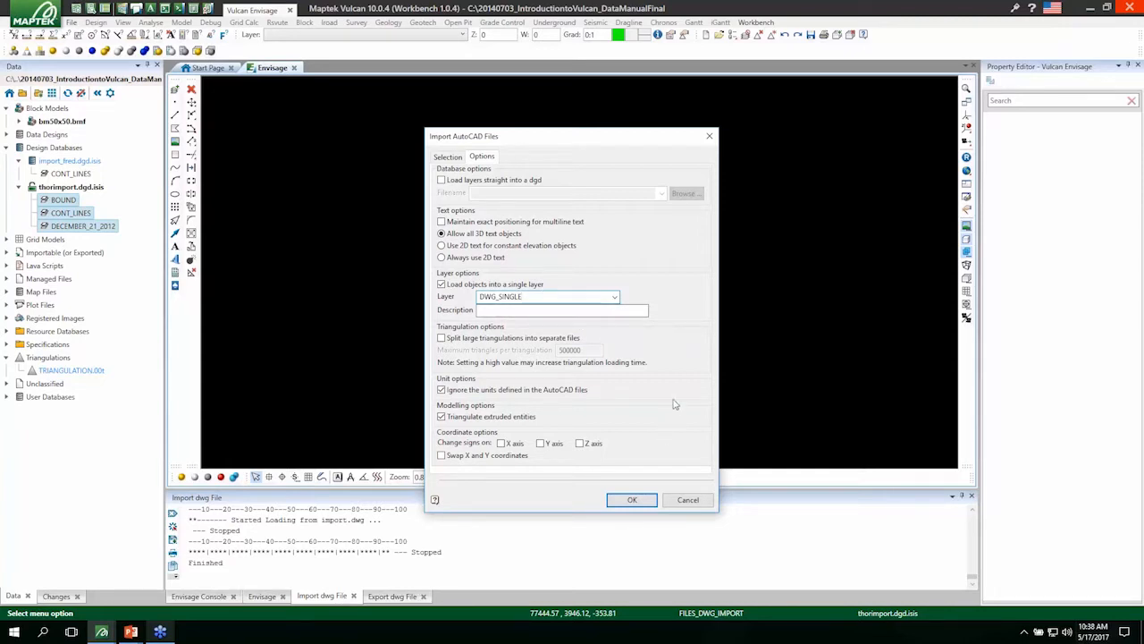
left_click(632, 500)
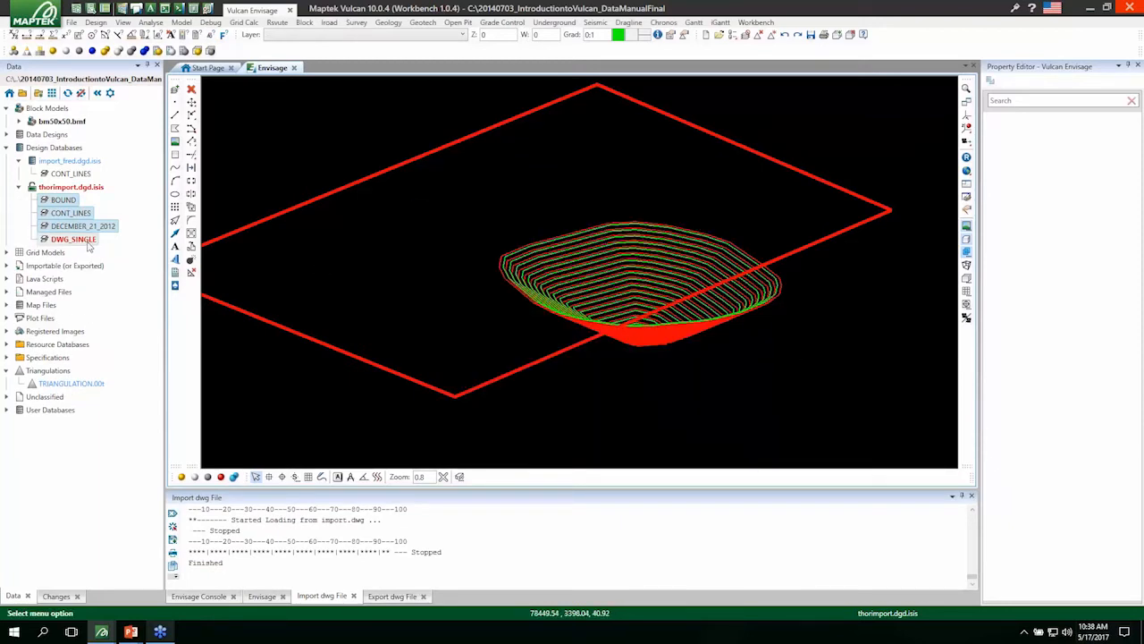
Save the DWG_SINGLE layer to the design database and remove it from the display.
left_click(81, 240)
key("ctrl+s")
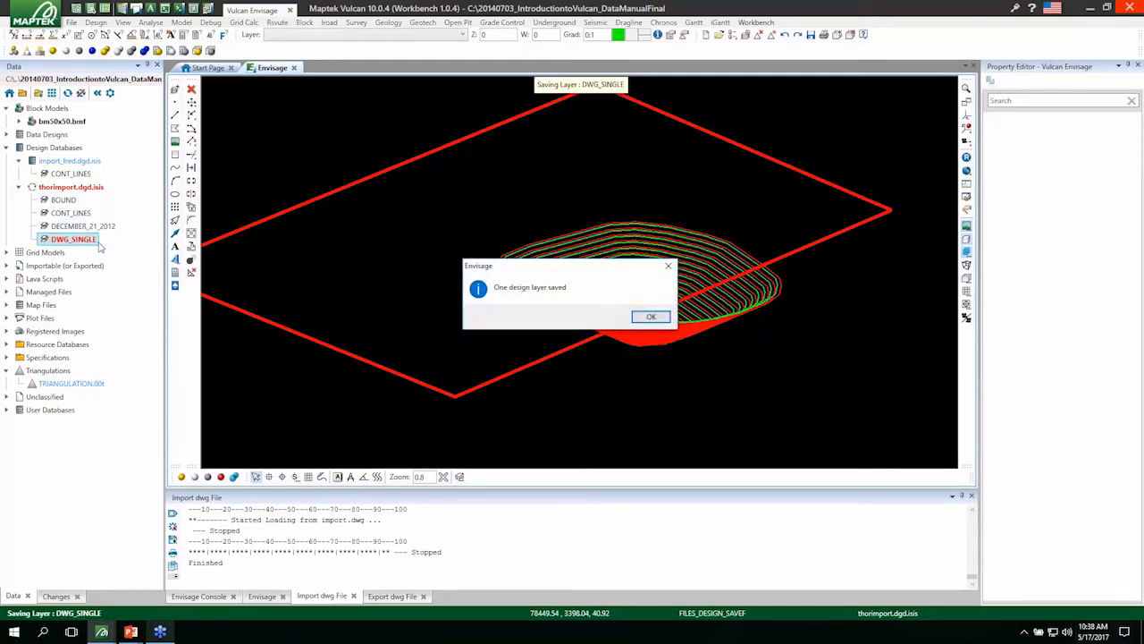
key("Return")
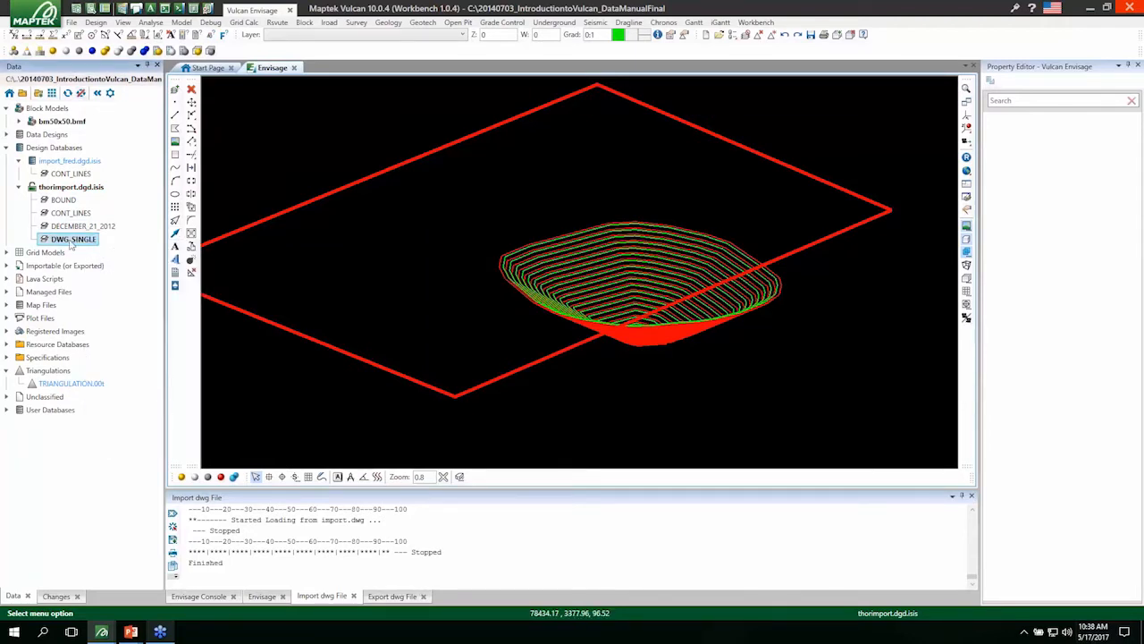
right_click(71, 241)
left_click(89, 261)
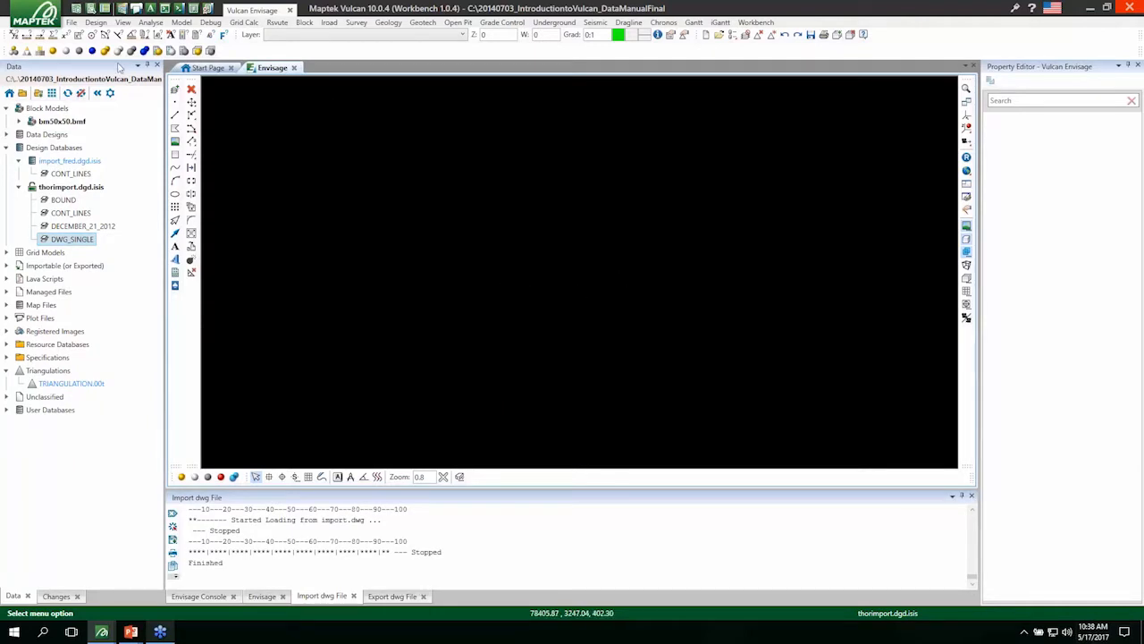
Import triangulation.dxf as AutoCAD Design Strings/Grids/Triangulations, overwriting the existing TRIANGULATION.00t, and leave the importer.
left_click(73, 21)
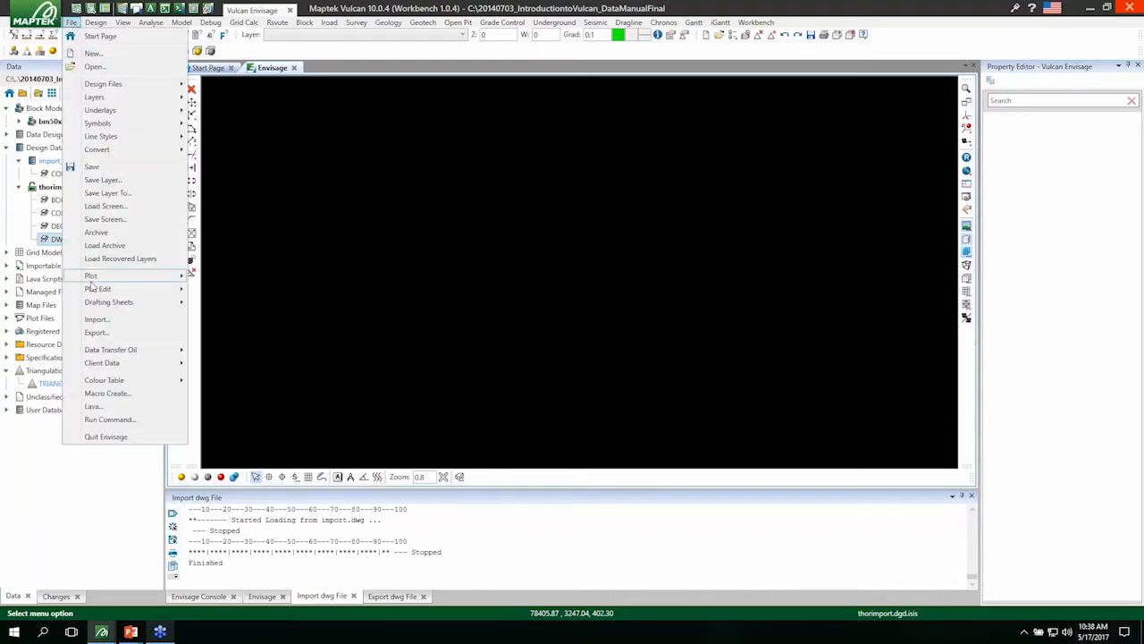
left_click(95, 320)
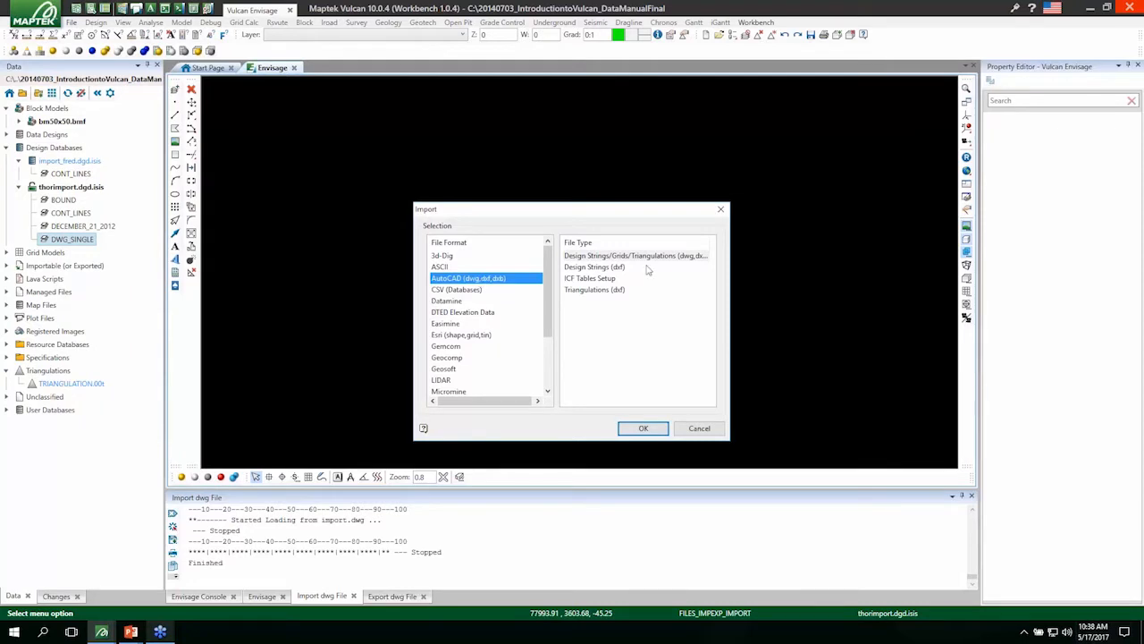
left_click(615, 258)
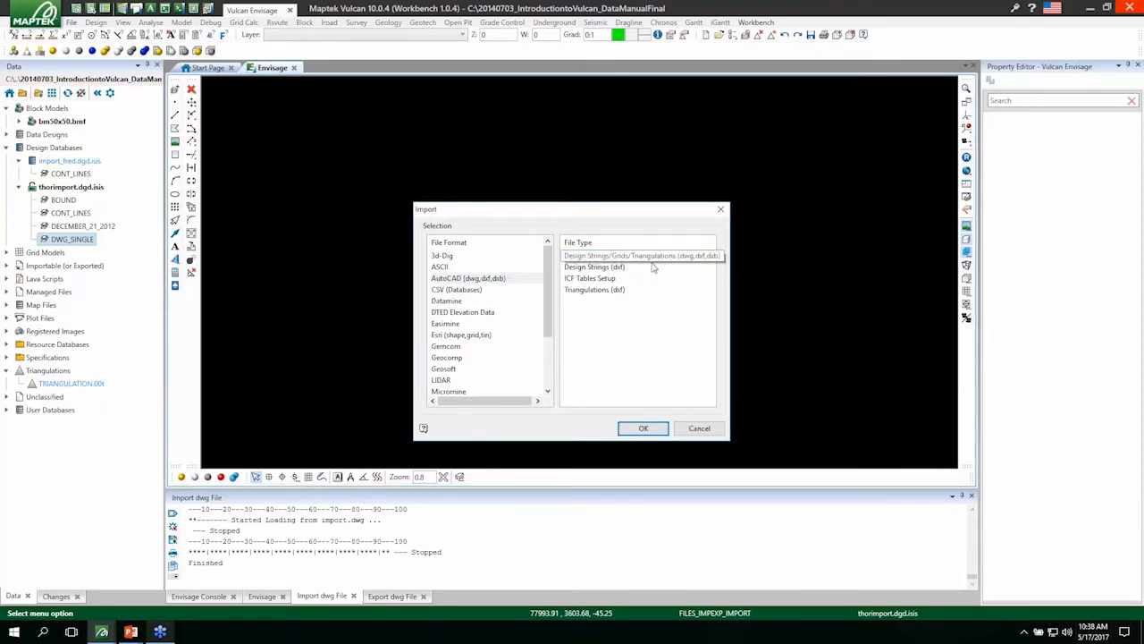
left_click(643, 428)
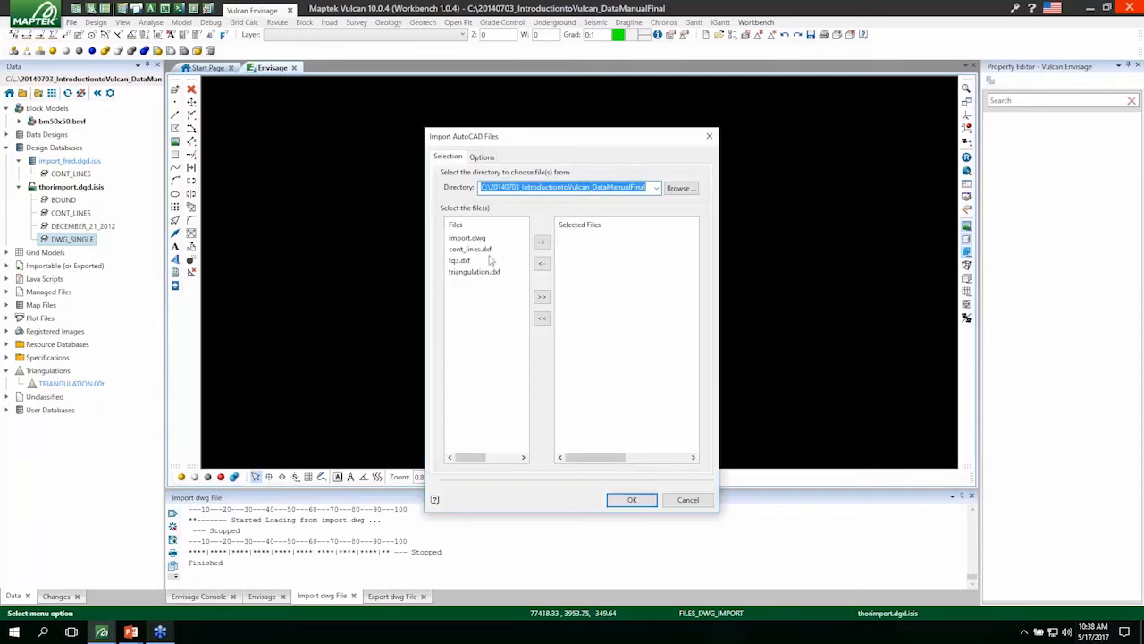
left_click(478, 272)
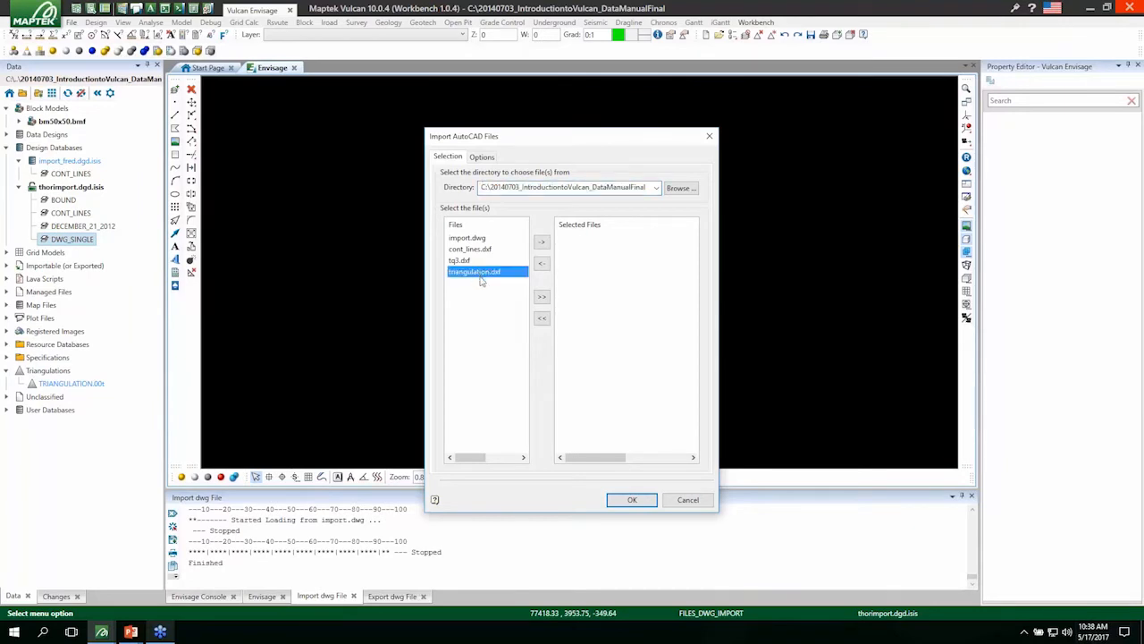
left_click(542, 242)
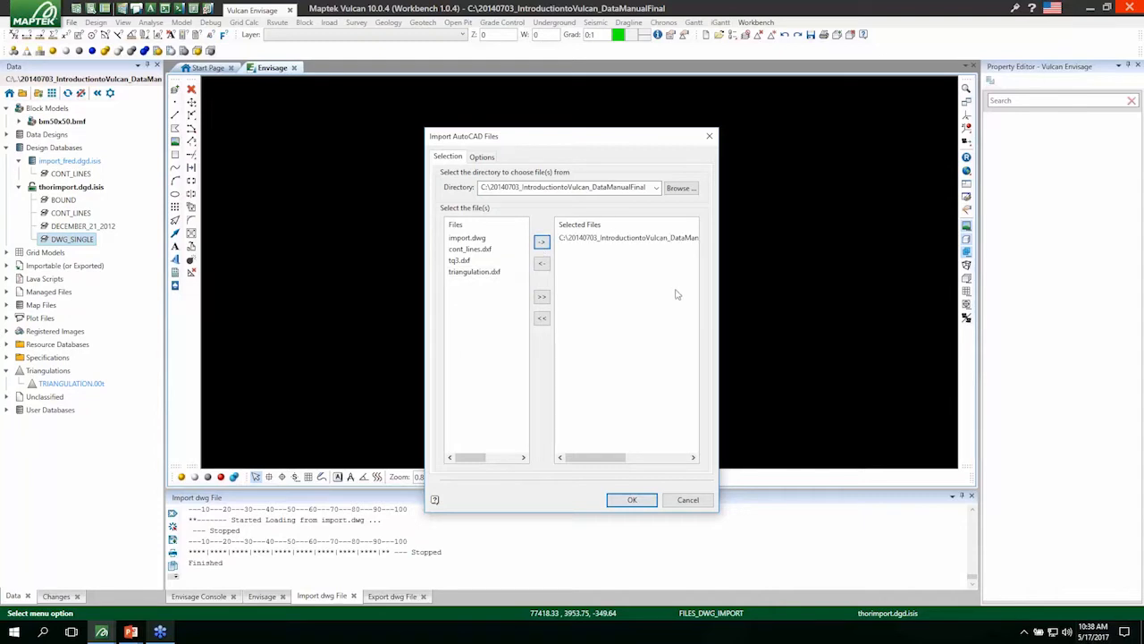
left_click(651, 502)
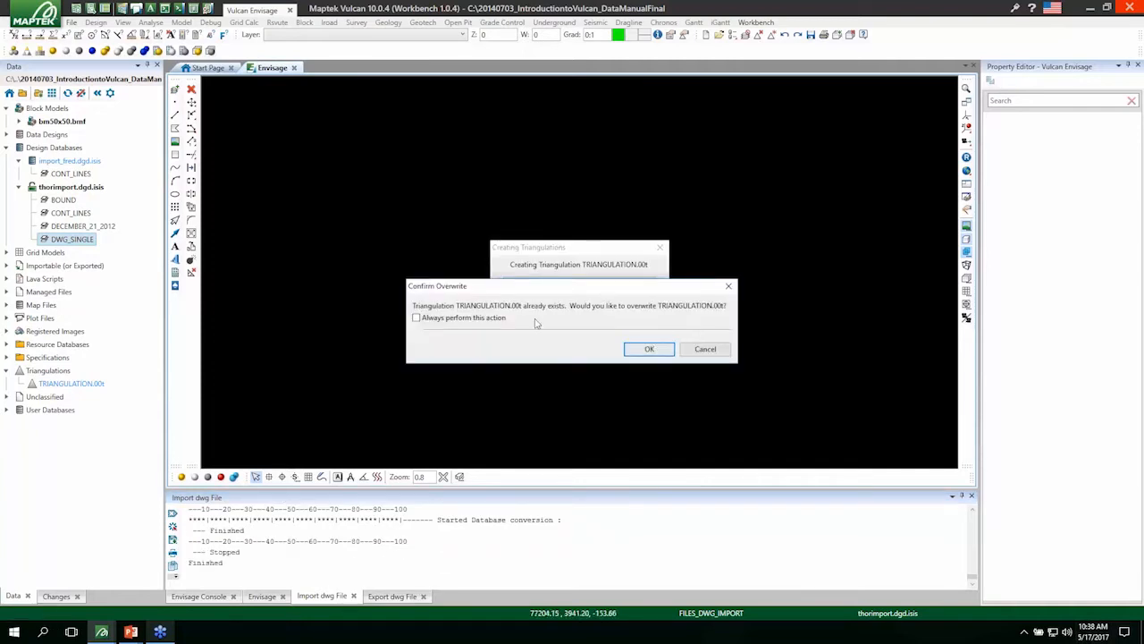
left_click(650, 351)
left_click(699, 425)
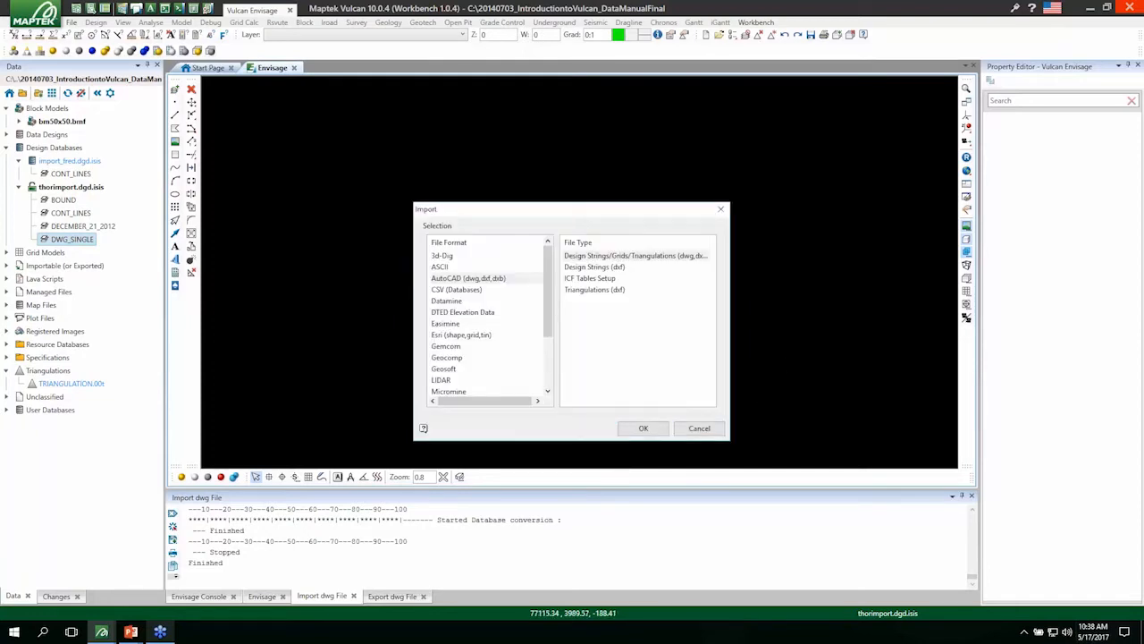
Load TRIANGULATION.00t to examine its surface from another angle, and remove it from the display.
double_click(72, 383)
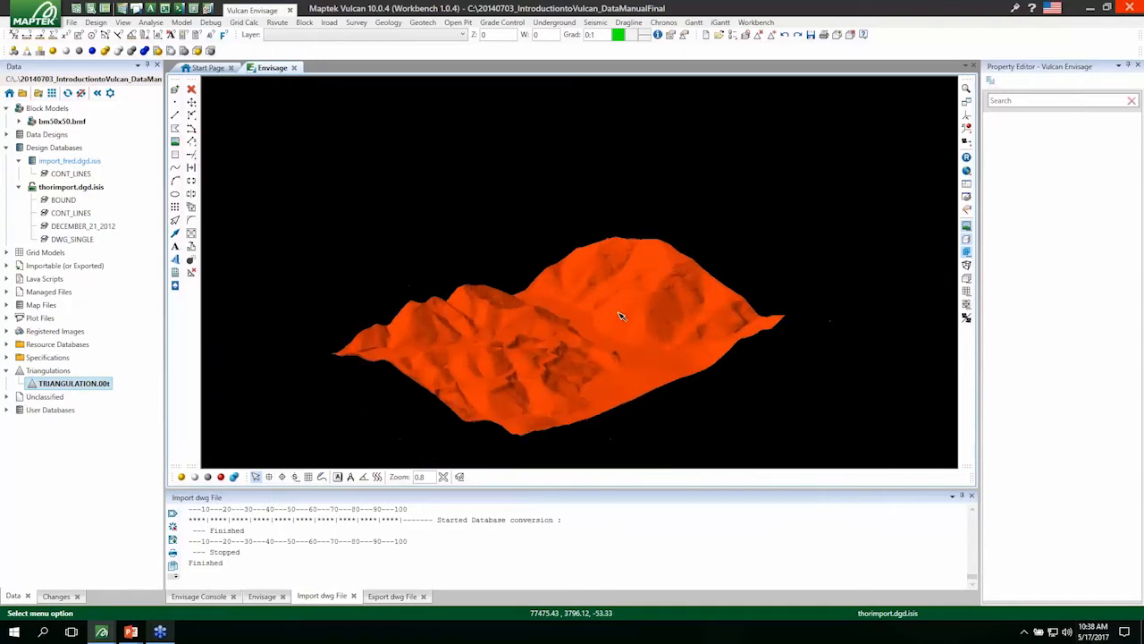
left_click_drag(613, 355, 706, 371)
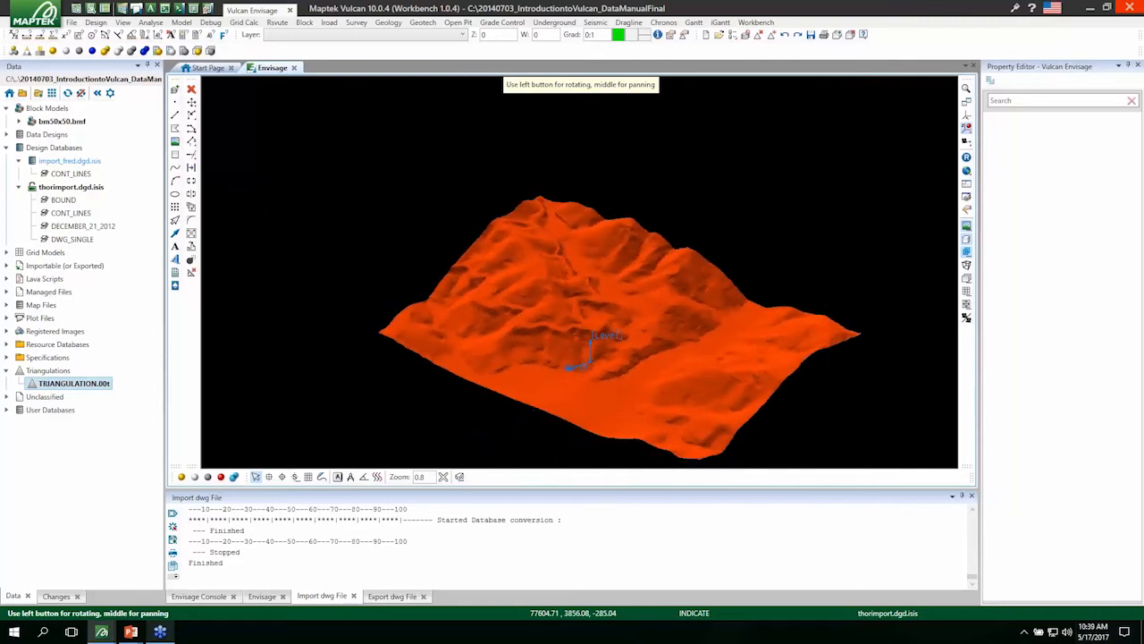
right_click(86, 384)
left_click(120, 404)
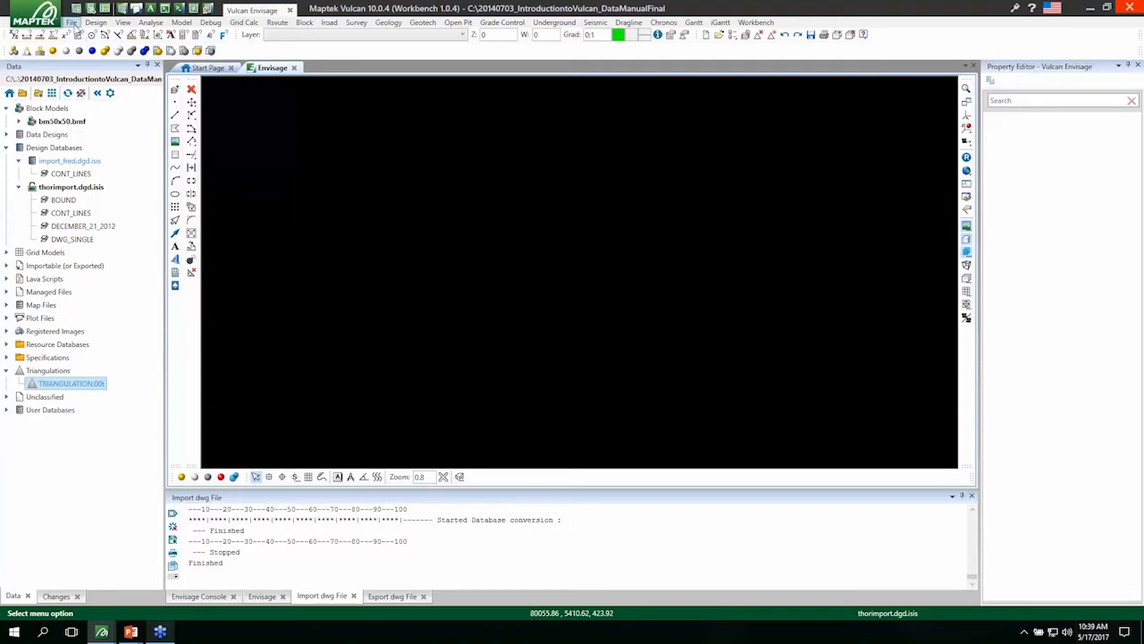
Start an import of ASCII Design Strings.
left_click(72, 22)
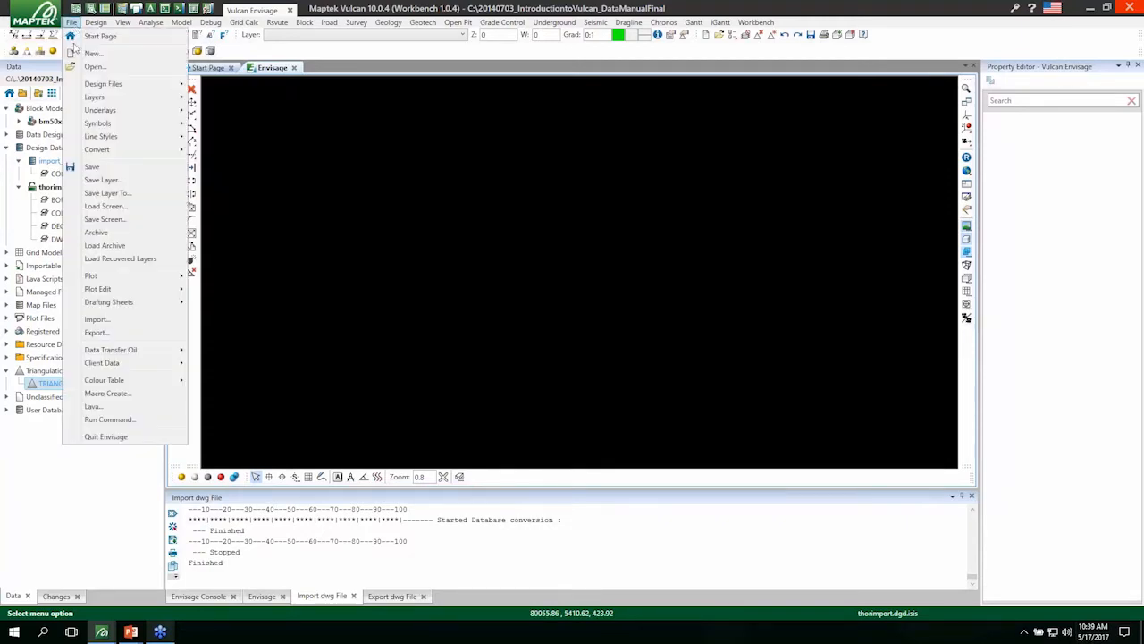
left_click(111, 320)
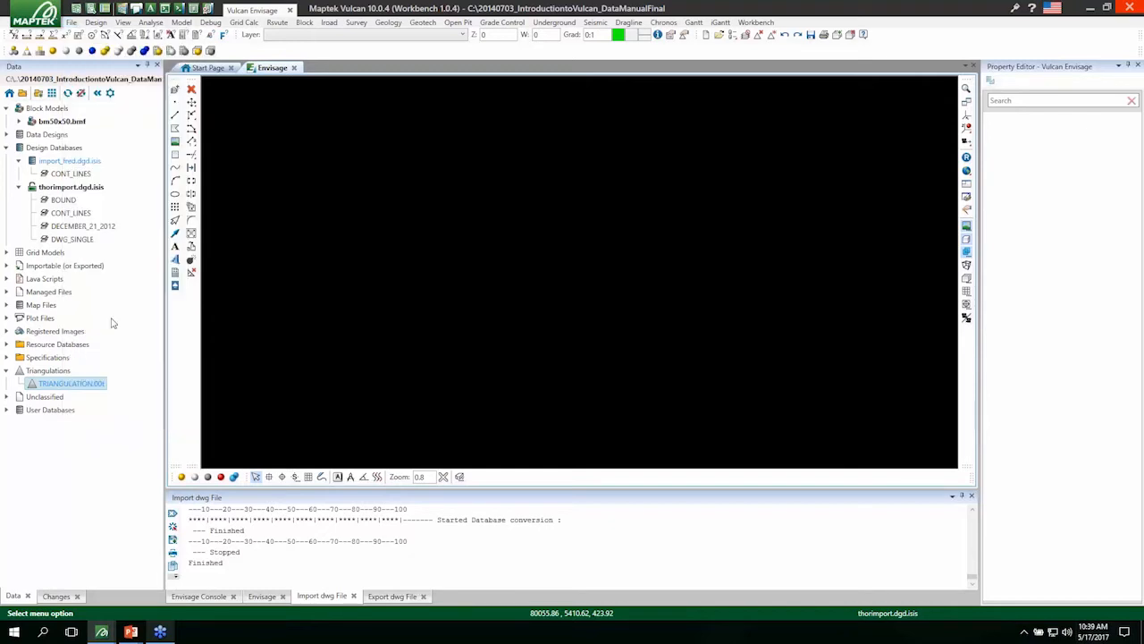
left_click(451, 267)
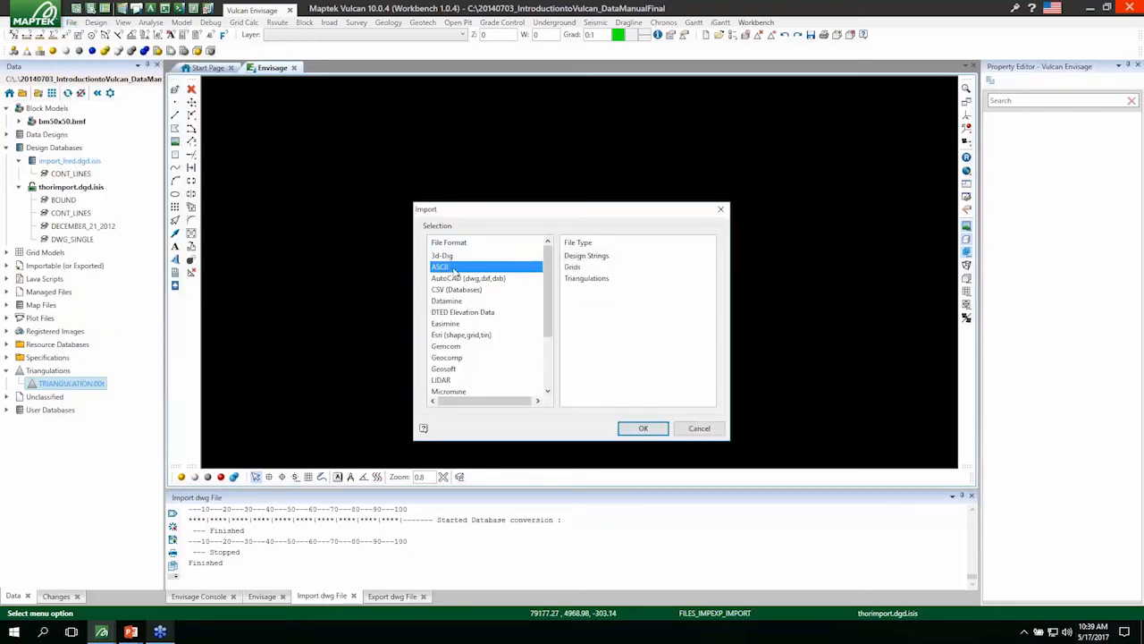
left_click(584, 257)
left_click(641, 429)
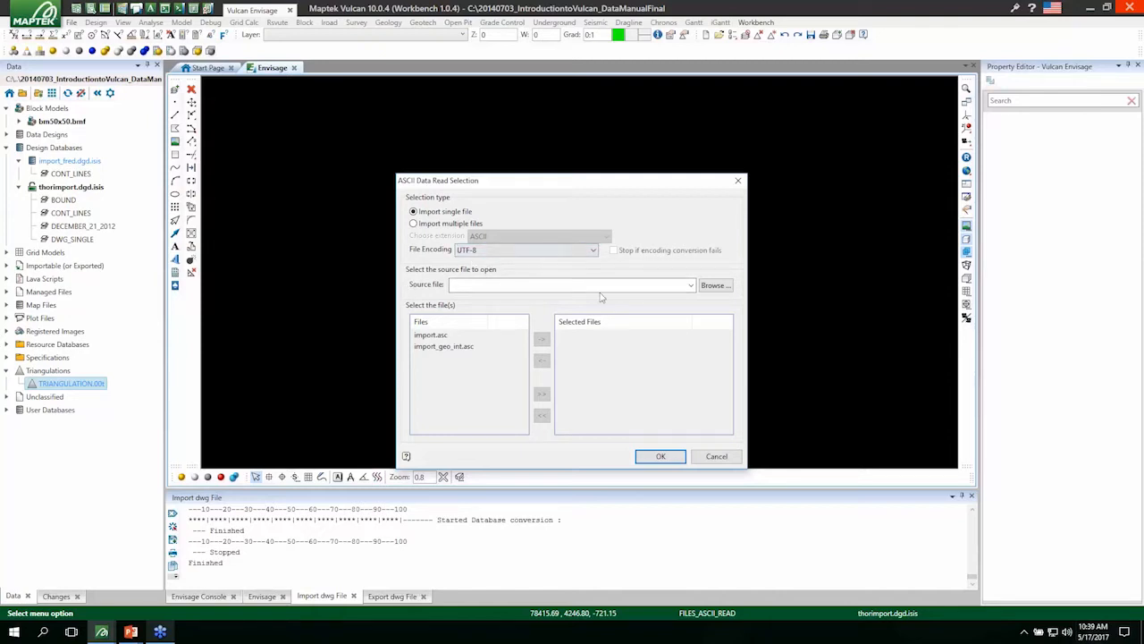
Choose import.asc as the single source file and read it as character separated data into the ASCII layer.
left_click(728, 286)
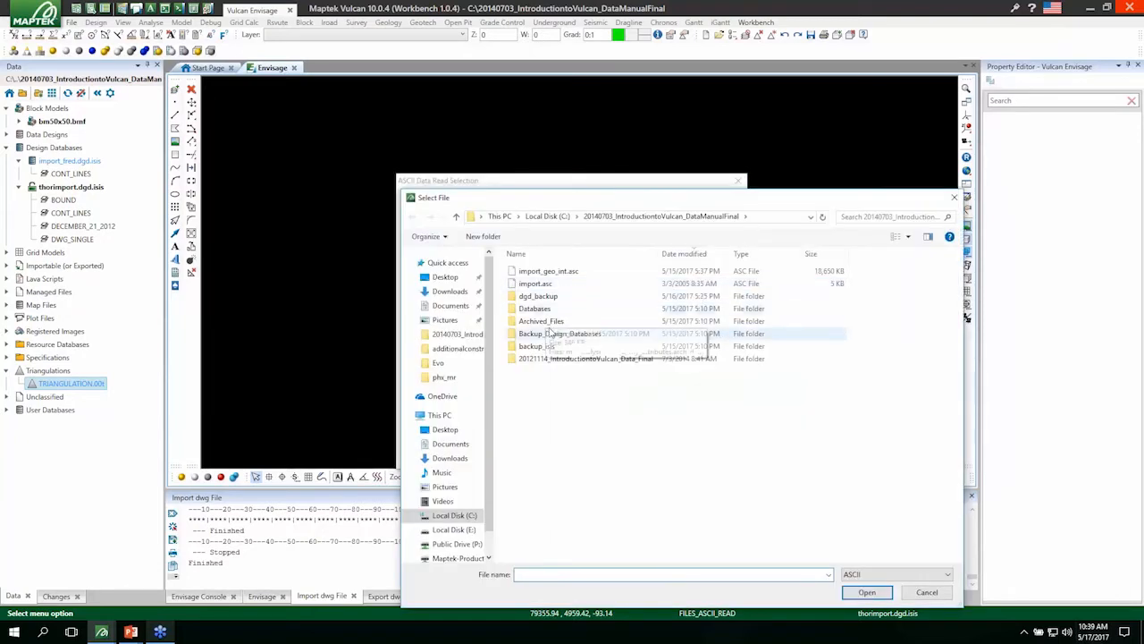
left_click(544, 284)
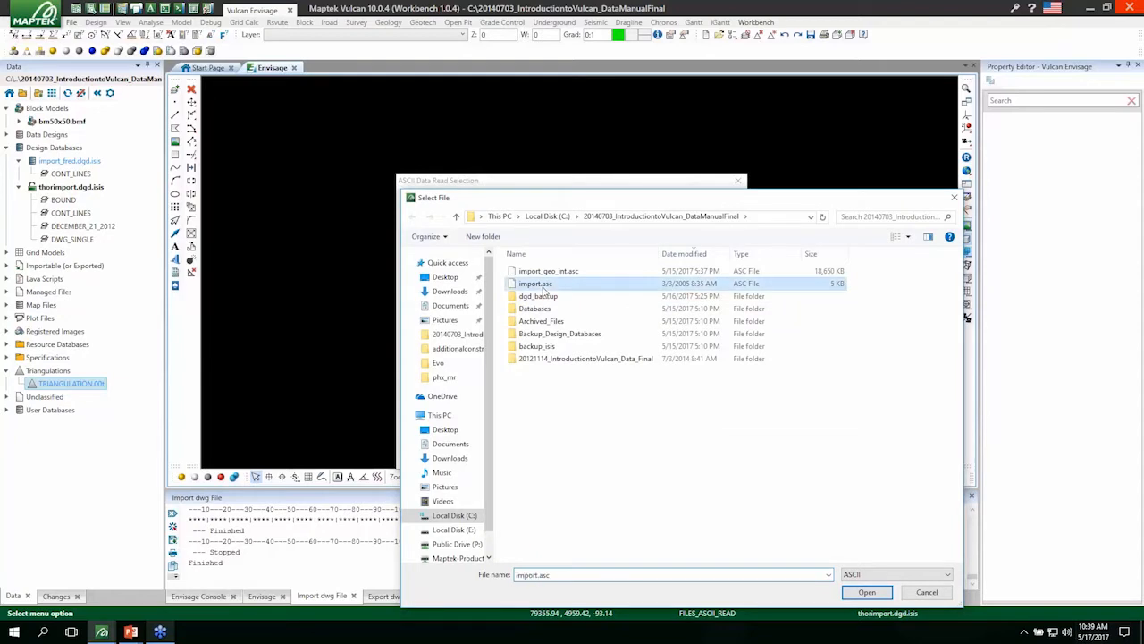
left_click(866, 591)
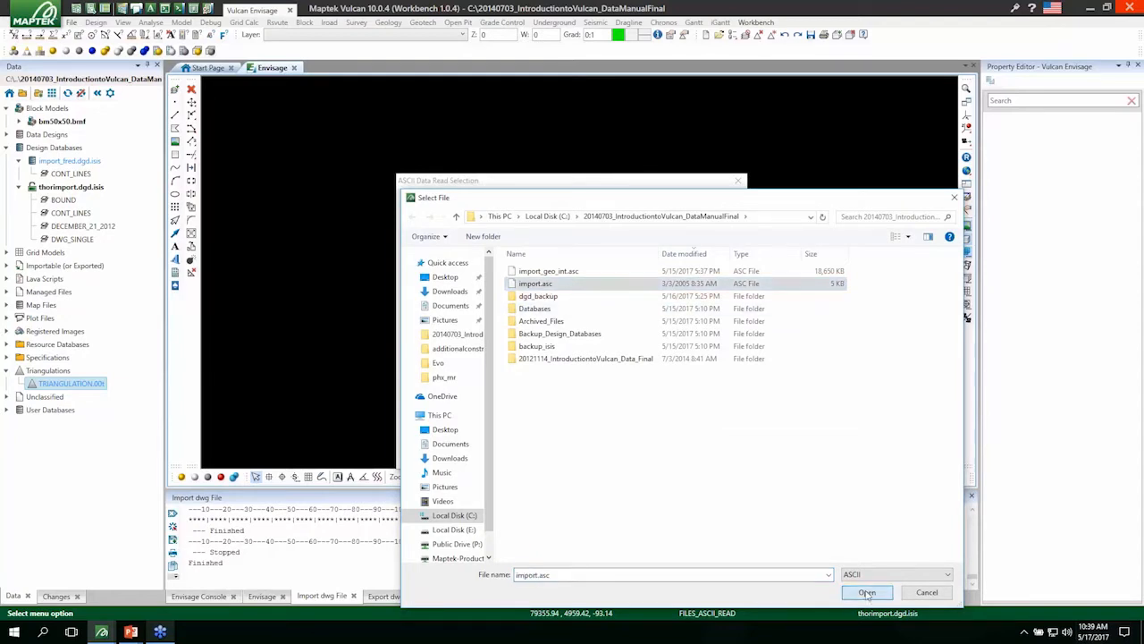
left_click(660, 456)
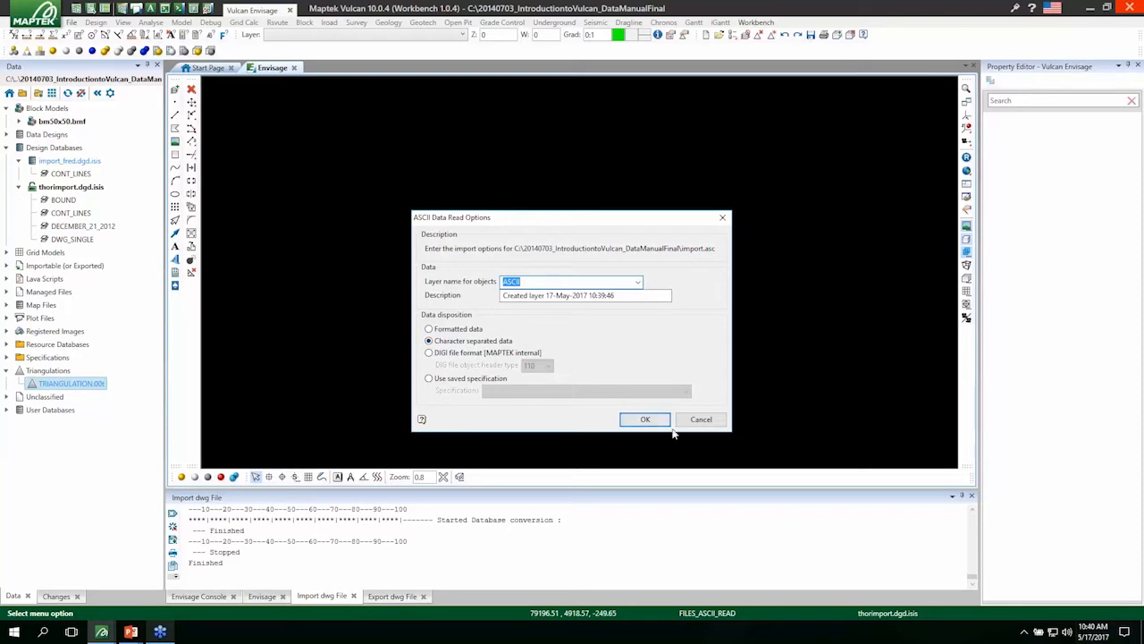
left_click(644, 420)
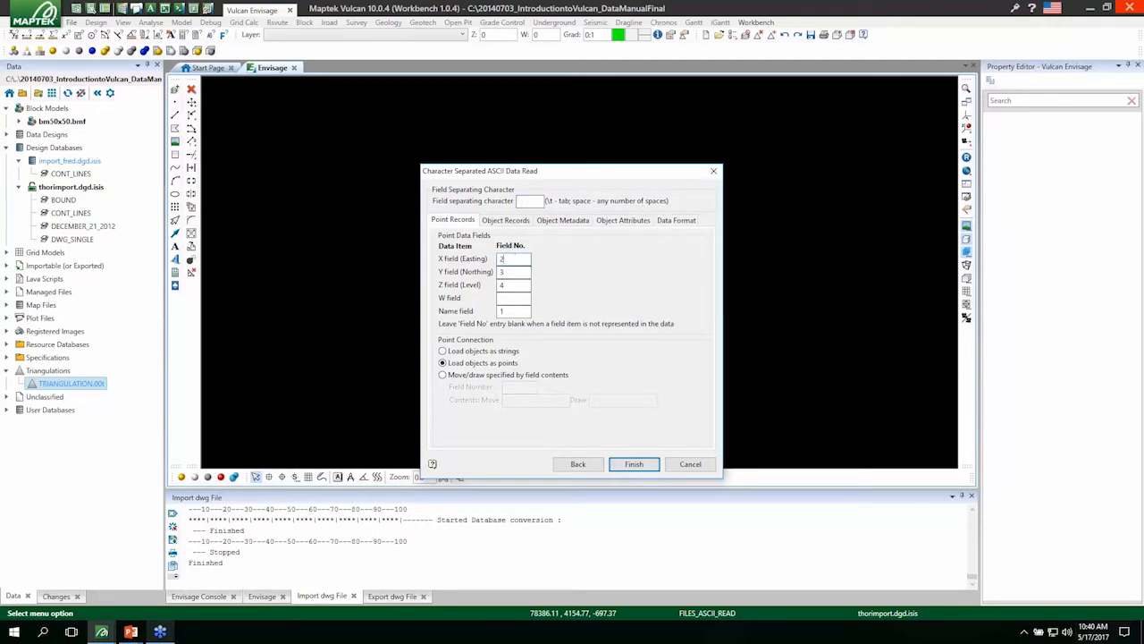
Map the point fields as X 2, Y 3, Z 4 and Name 1, and load the objects as points.
left_click(506, 271)
type("3")
key("Tab")
left_click(520, 311)
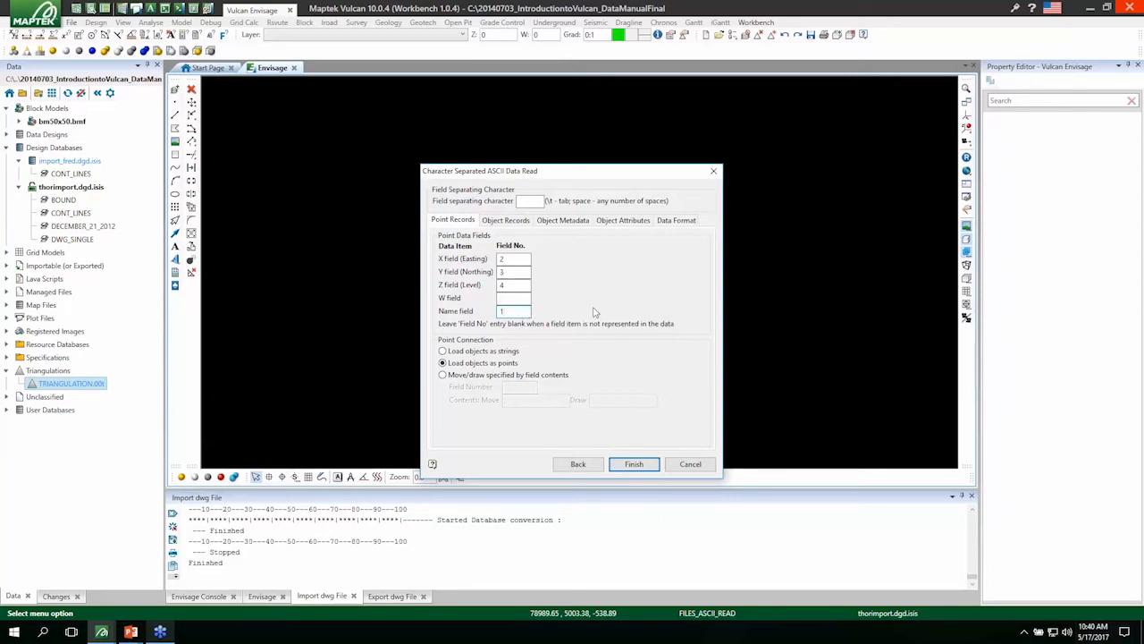
left_click(486, 363)
Run the ASCII import, saving its specification as survey_import, and leave the importer.
left_click(635, 464)
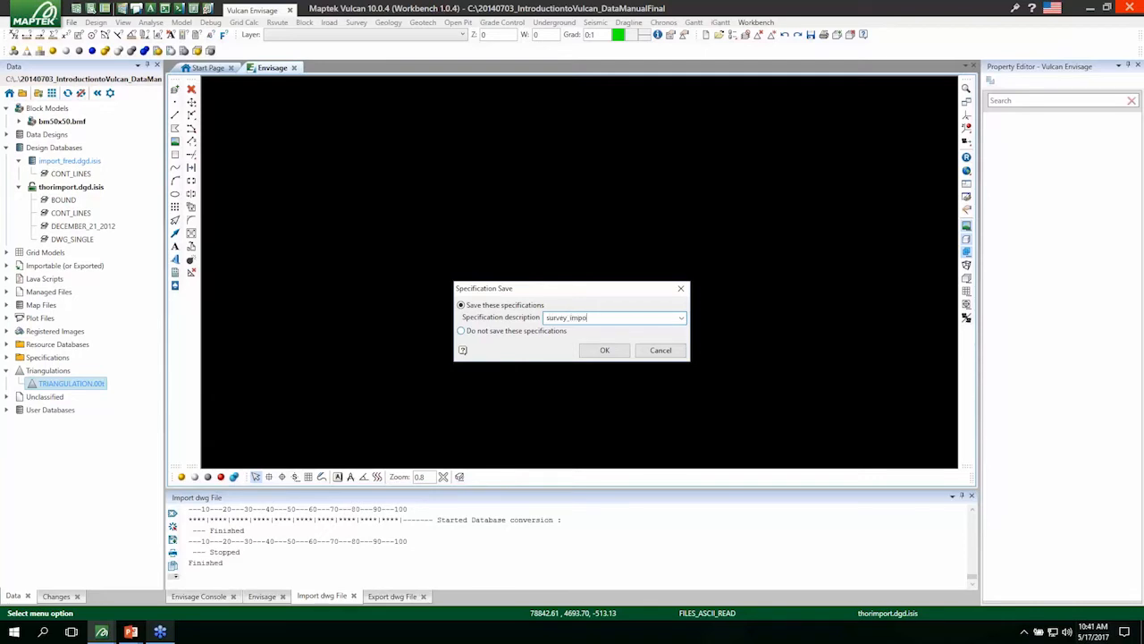
left_click(604, 350)
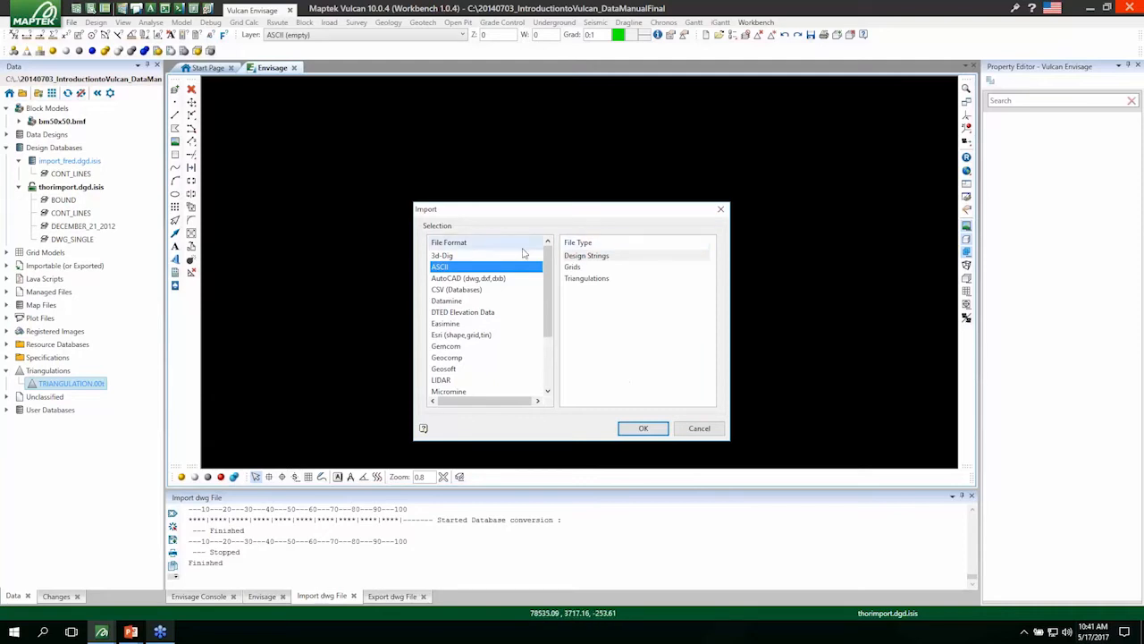
key("Return")
Save the imported ASCII points layer to the design database and remove it from the display.
scroll(626, 360, "up", 1)
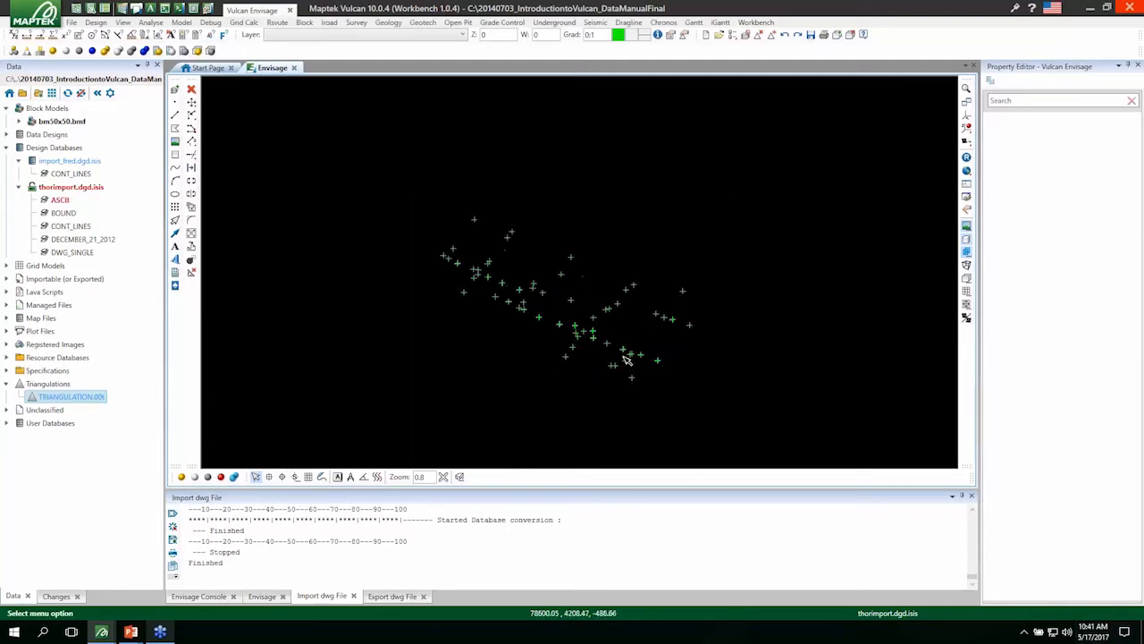
key("r")
left_click(592, 338)
left_click_drag(550, 352, 579, 332)
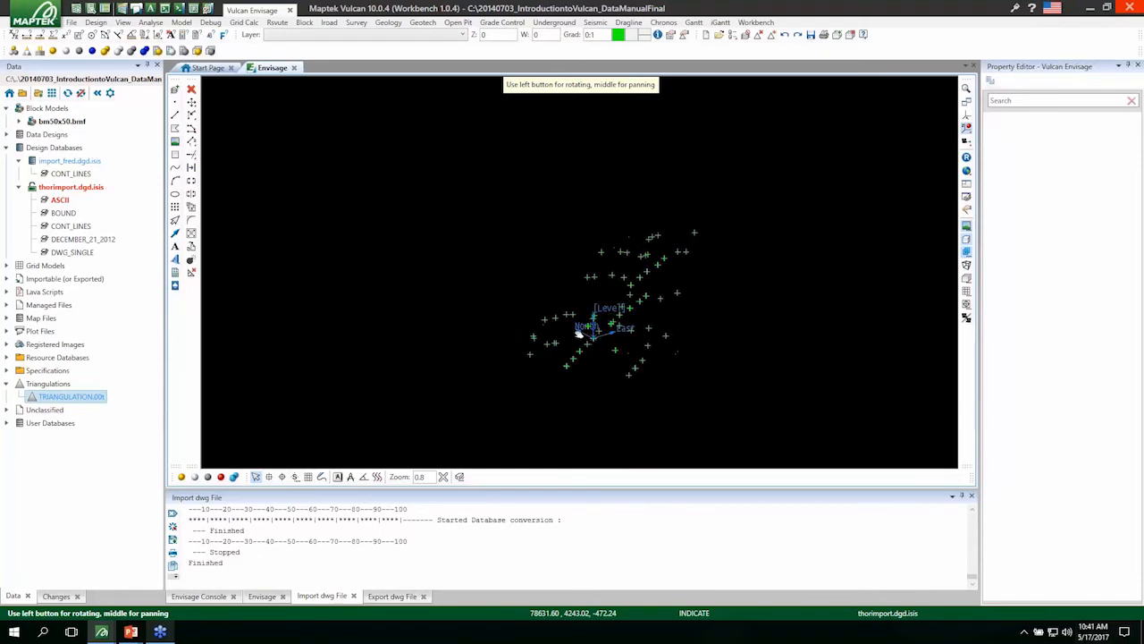
key("ctrl+s")
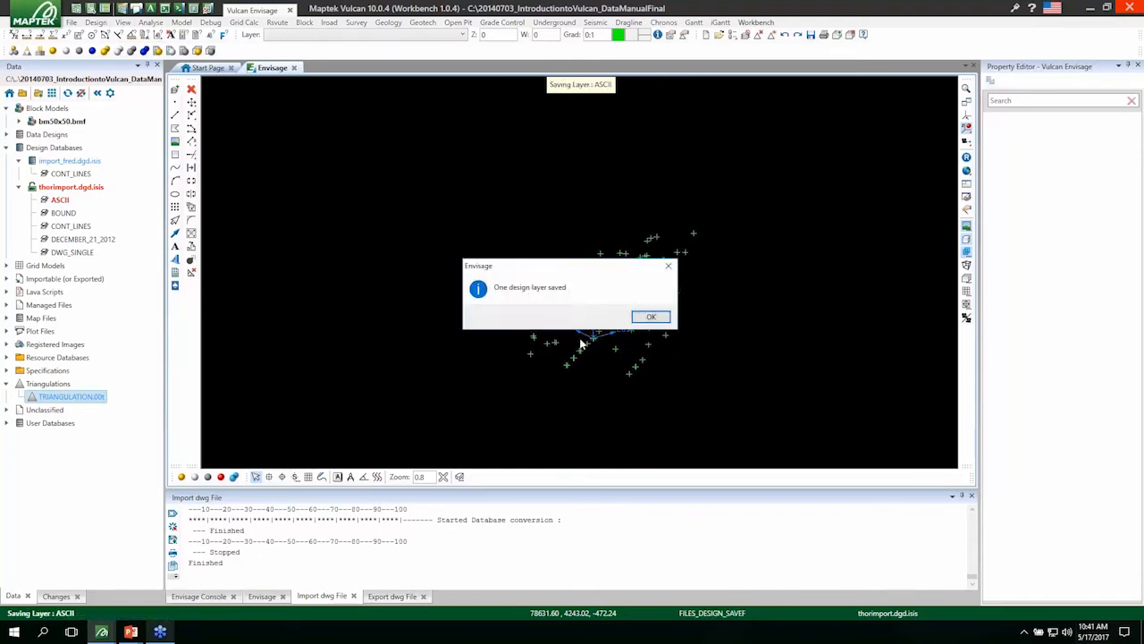
key("Return")
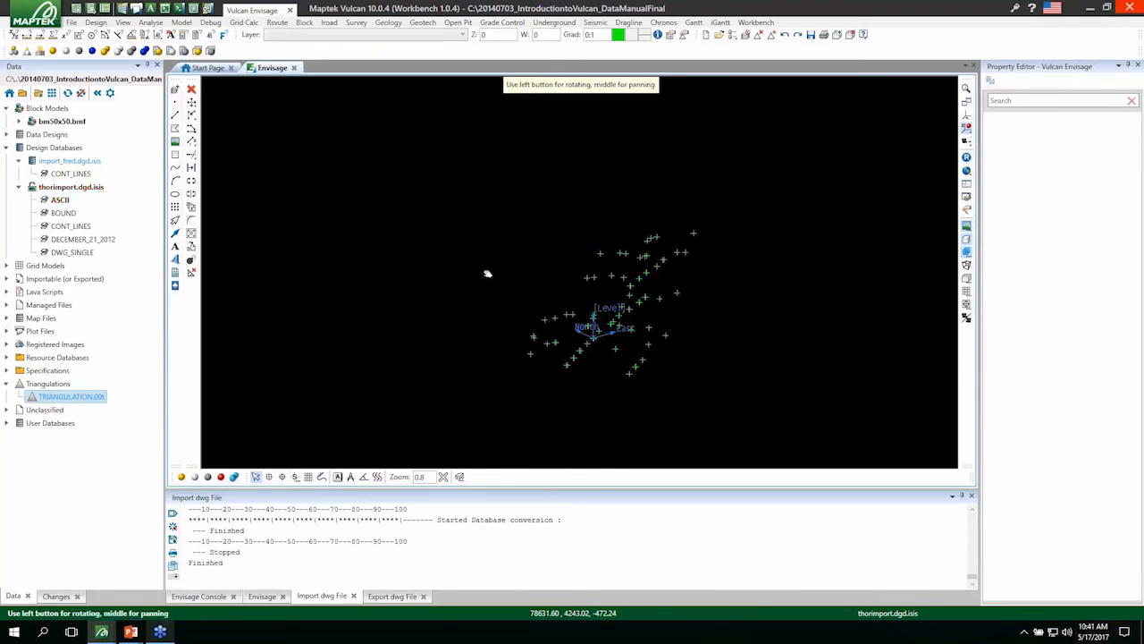
right_click(388, 319)
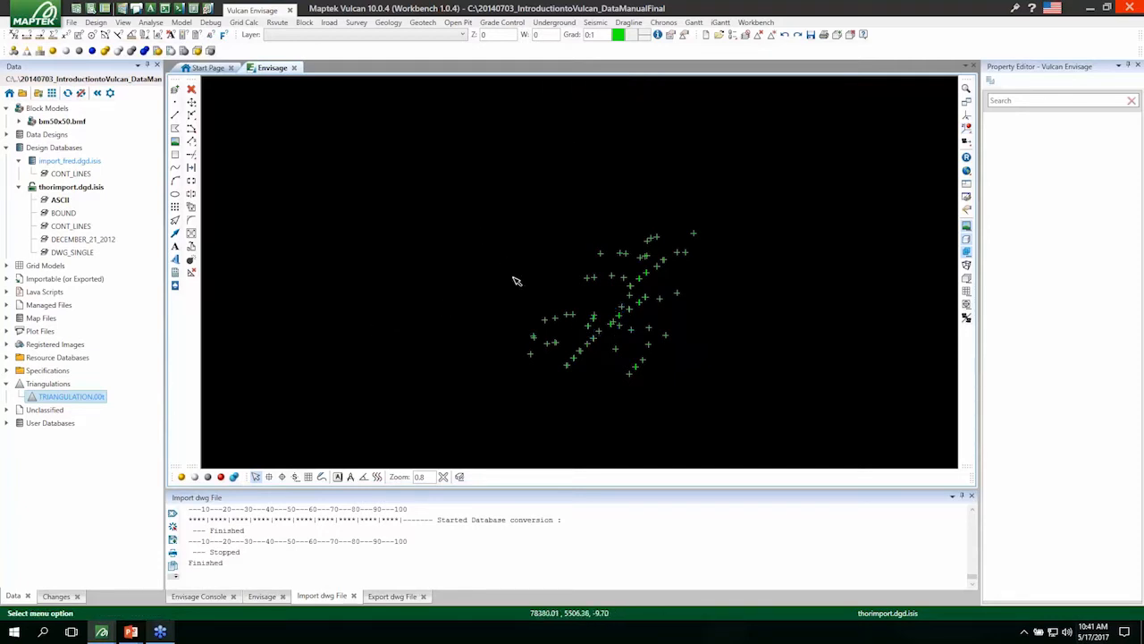
right_click(59, 199)
left_click(89, 221)
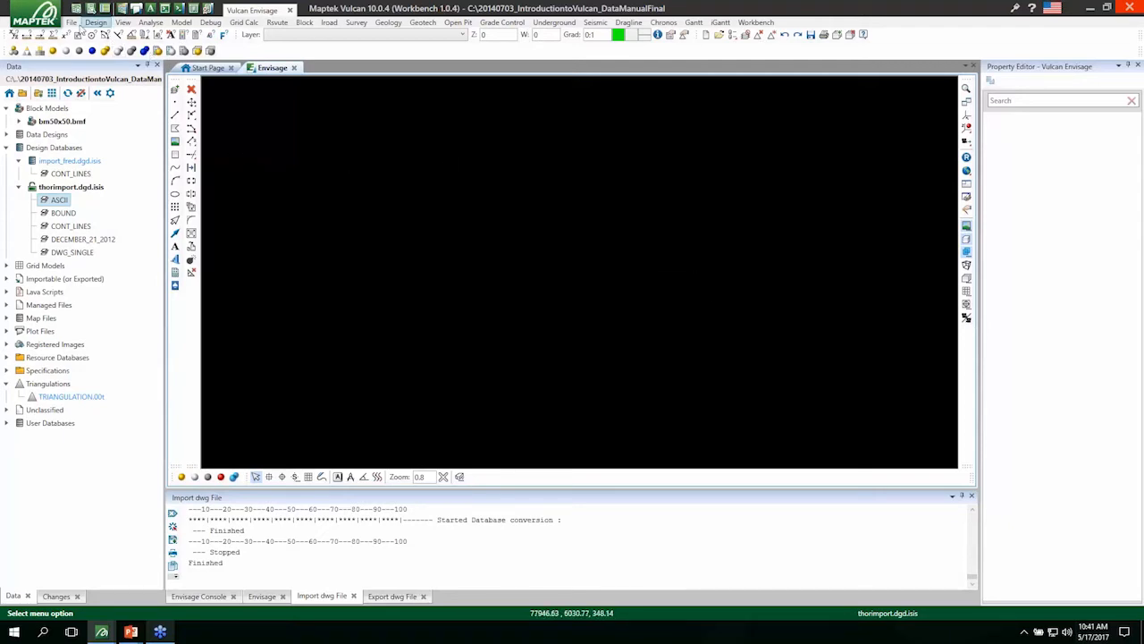
Start an import of CSV (Databases) data with Databases as the file type.
left_click(71, 21)
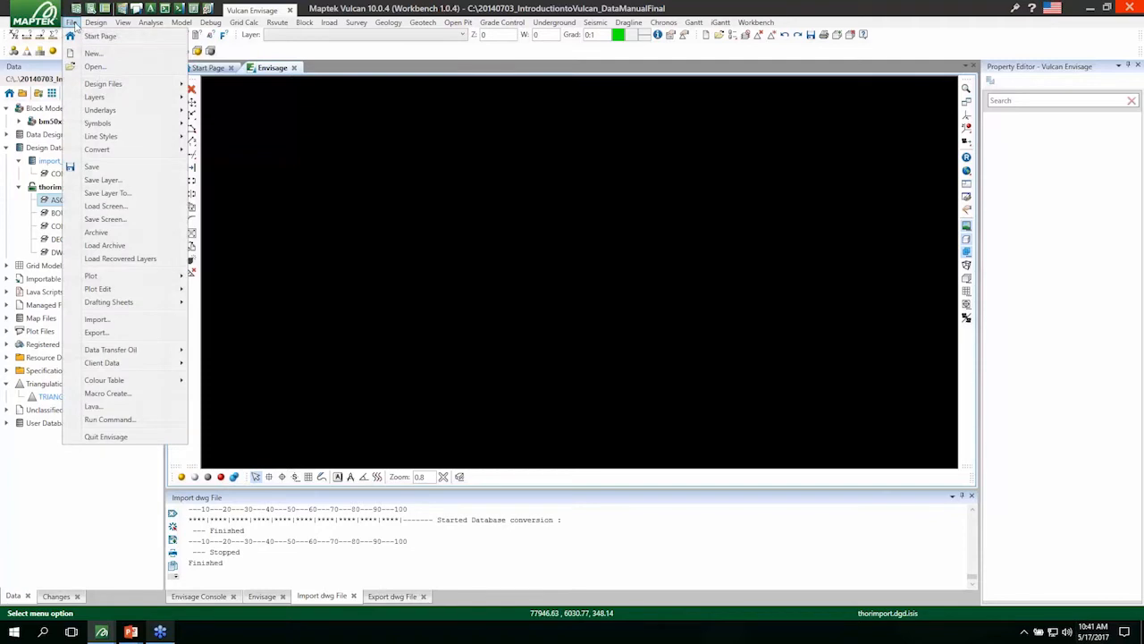
left_click(94, 319)
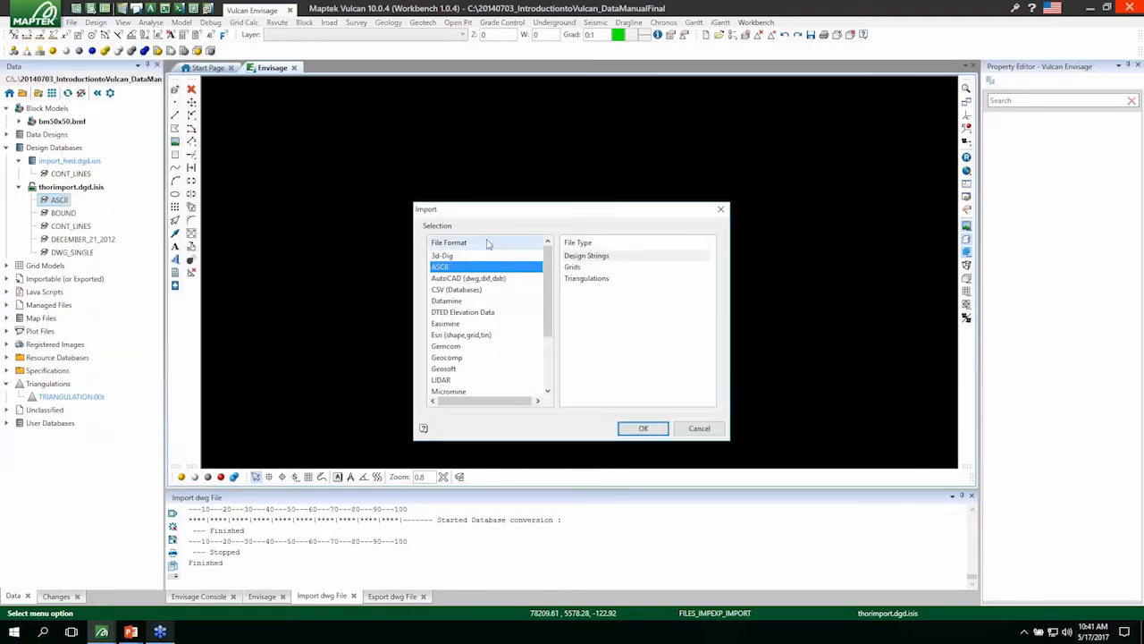
left_click(476, 291)
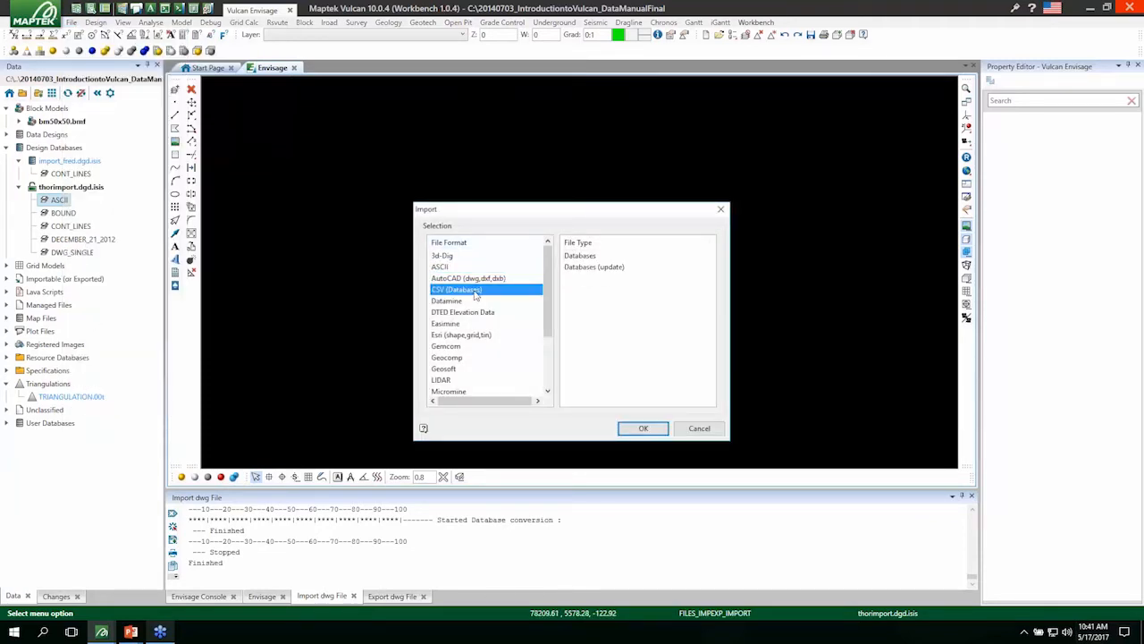
left_click(590, 257)
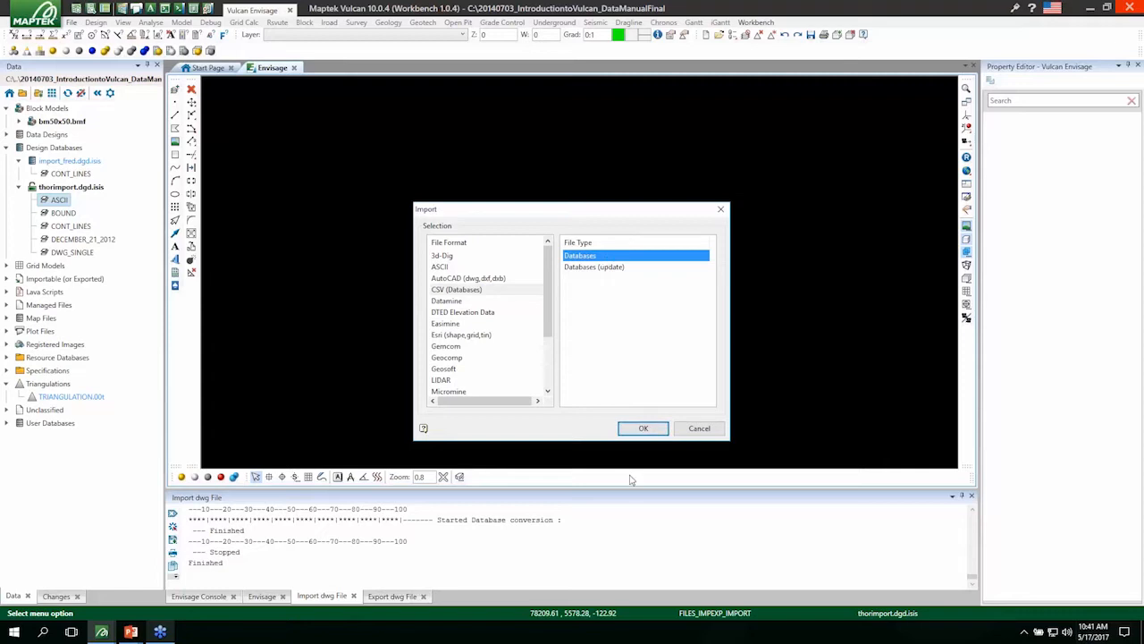
left_click(640, 430)
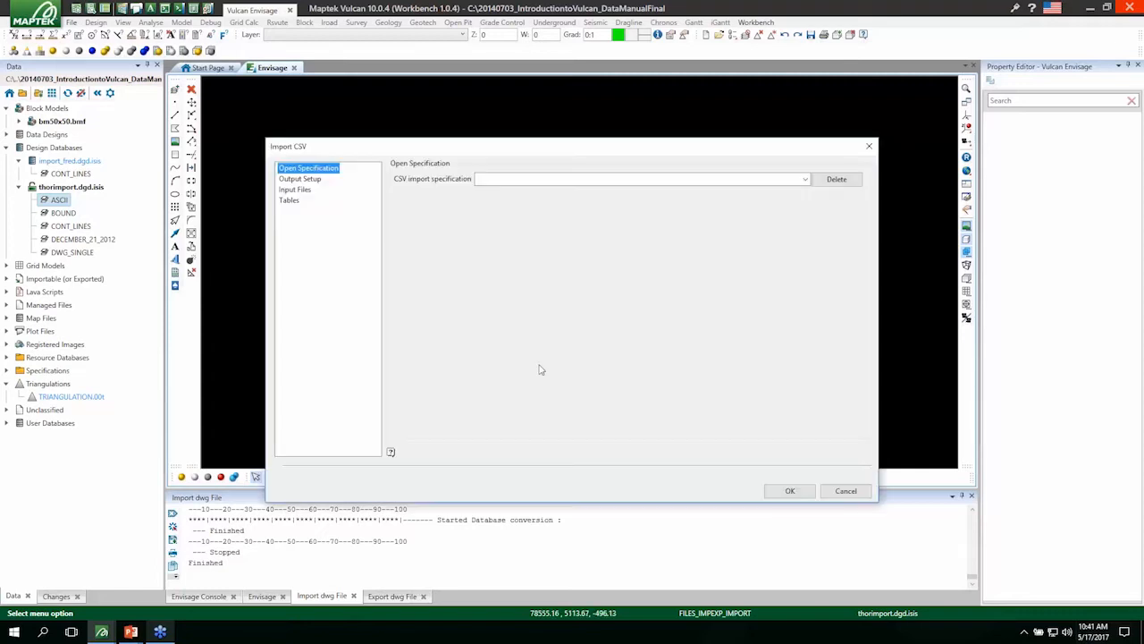
Name the CSV import specification sam and set the Isis output file name to fred_samples.smp.
left_click(483, 178)
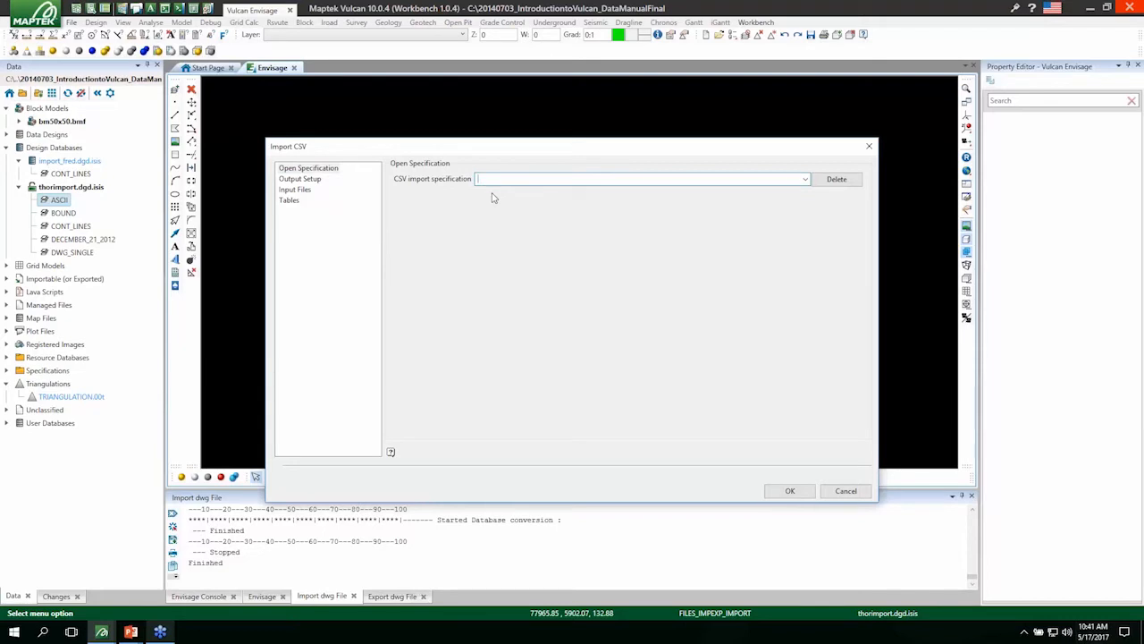
type("samples_import")
left_click(304, 179)
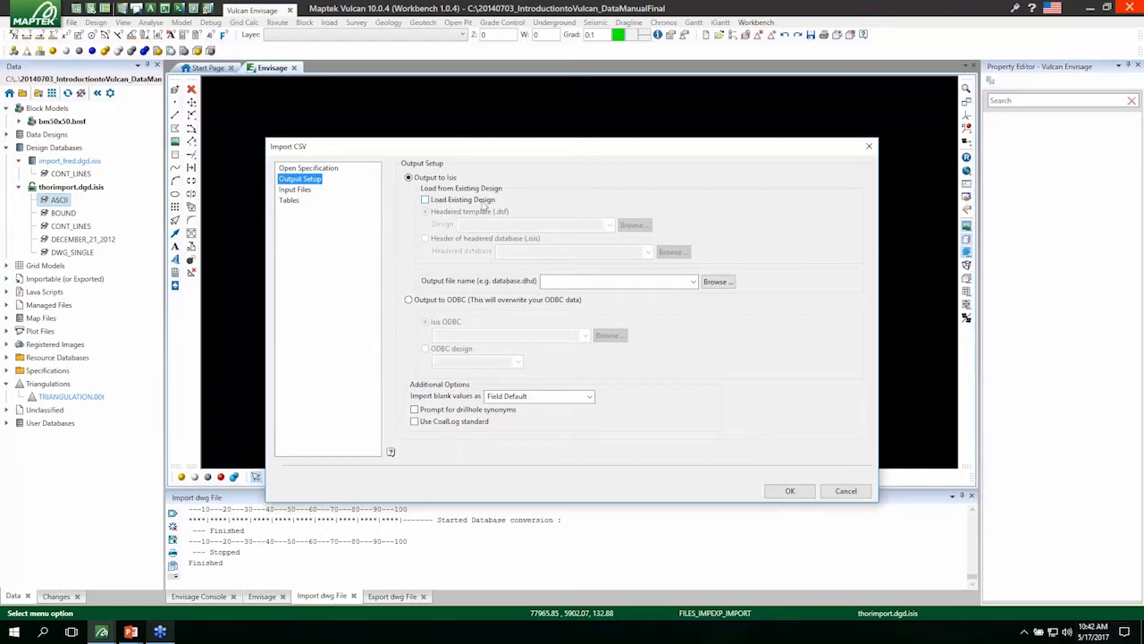
left_click(562, 281)
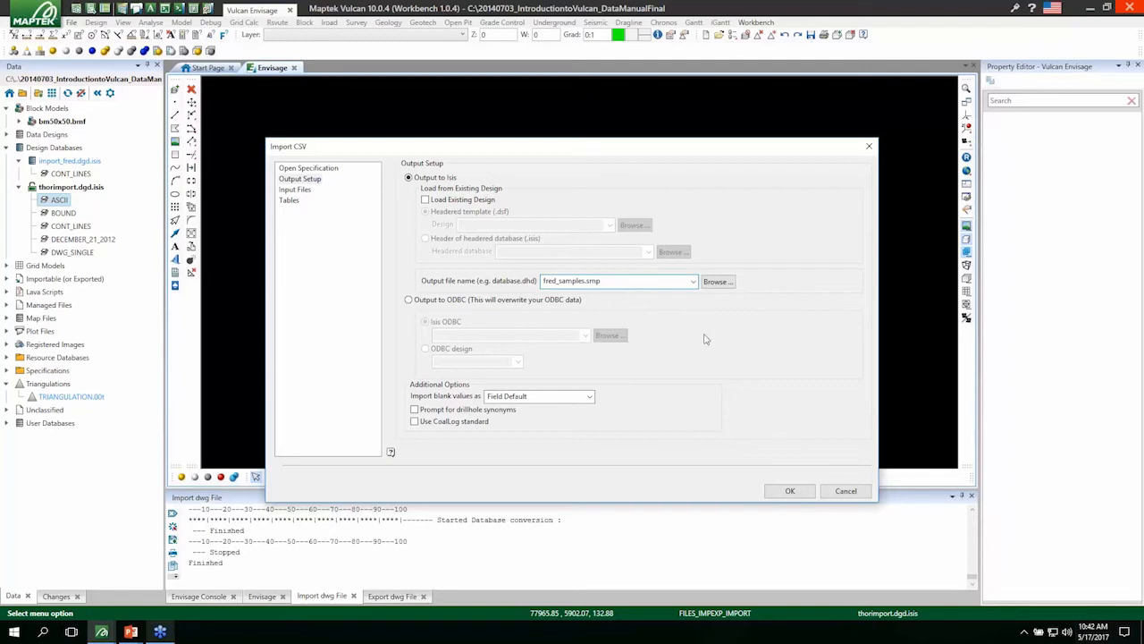
Add thor_soil_100_smp_group.csv and thor_soil_100_smp_entry.csv as input files, with GROUP as the header table.
left_click(295, 190)
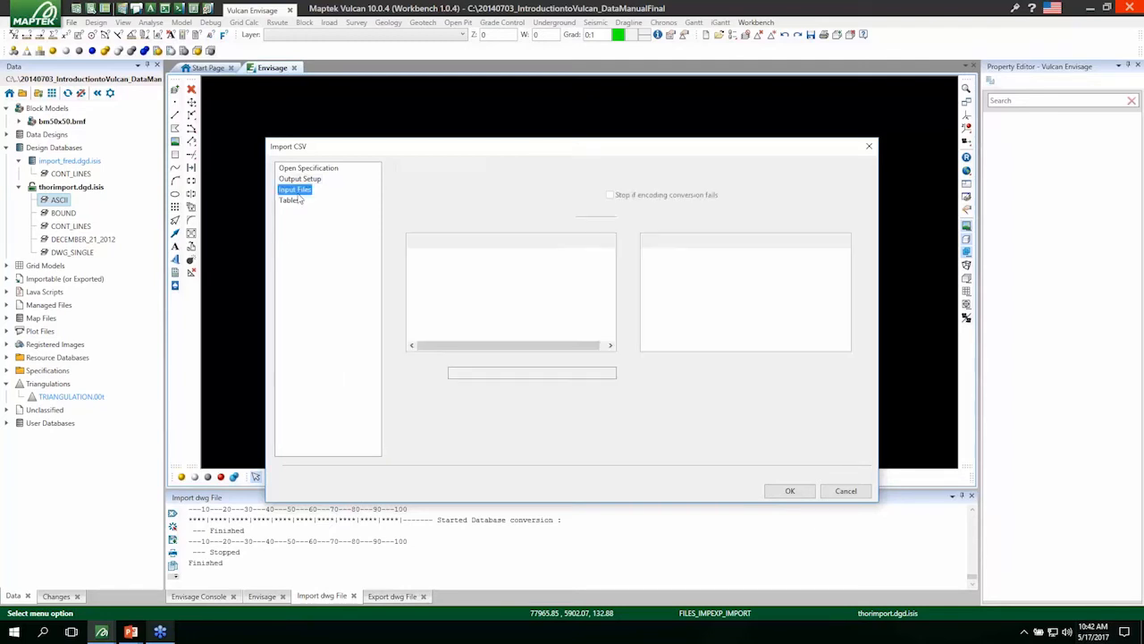
left_click_drag(517, 240, 551, 244)
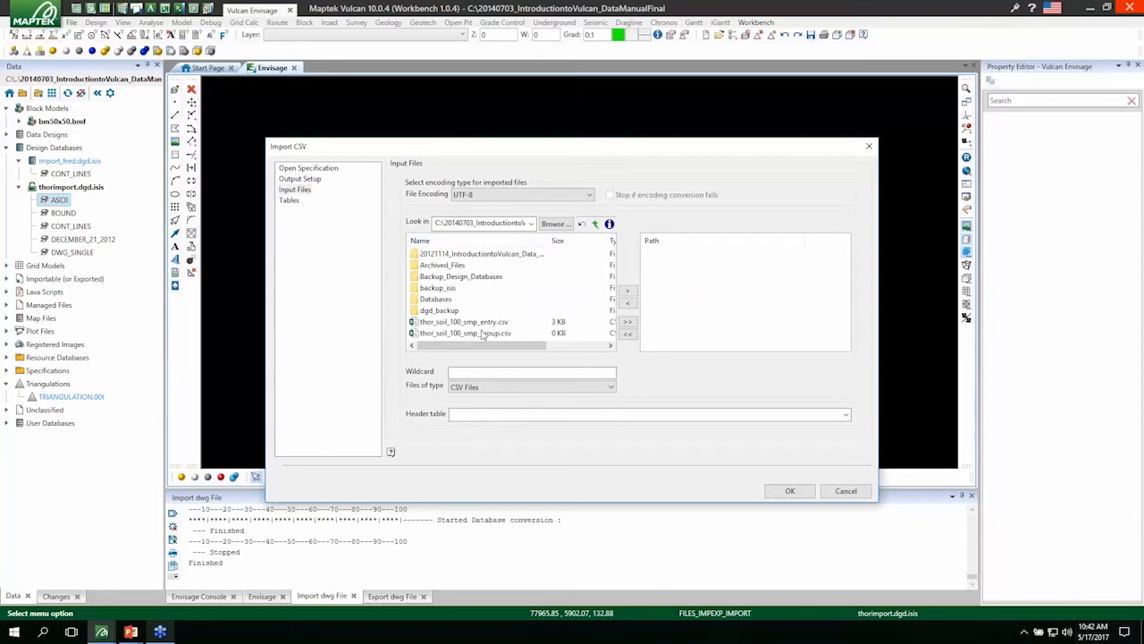
left_click(487, 333)
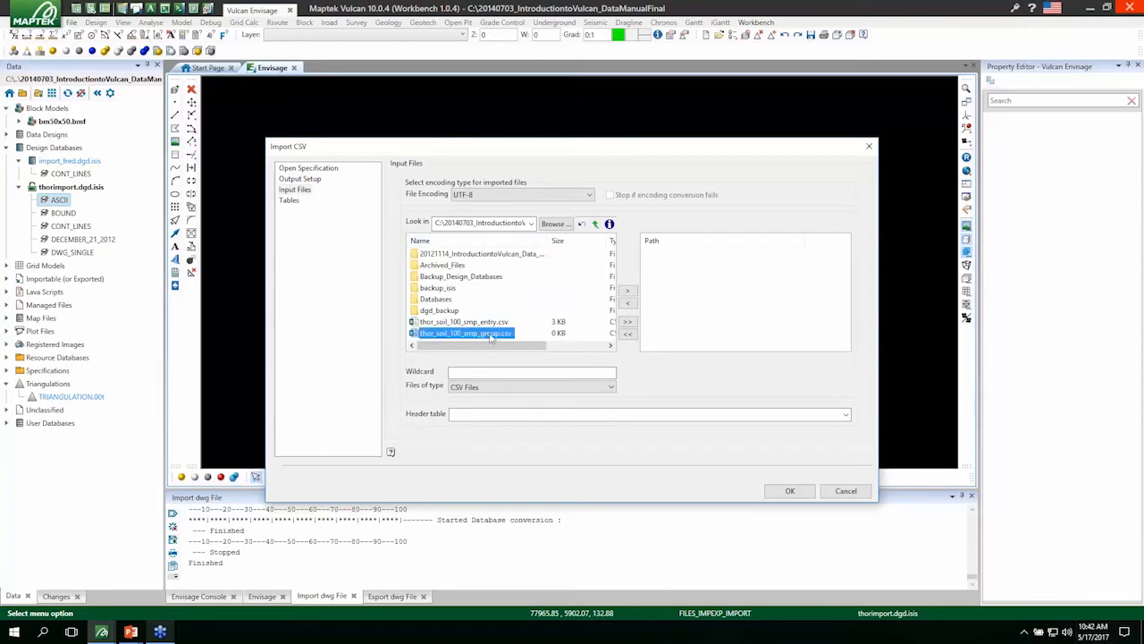
left_click(630, 295)
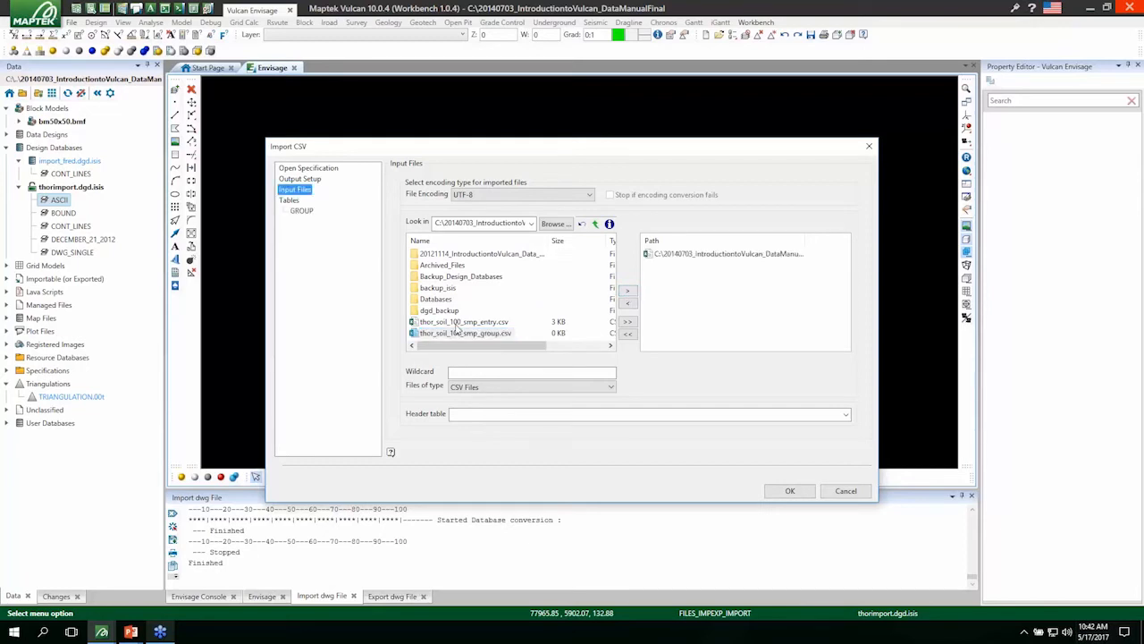
left_click(460, 324)
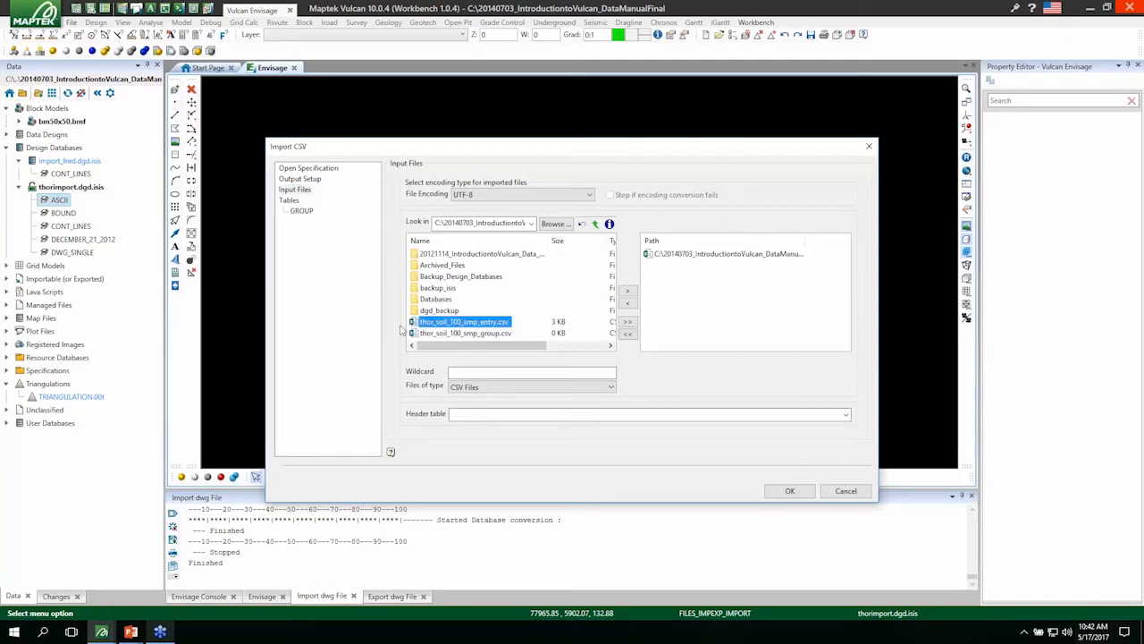
left_click(628, 293)
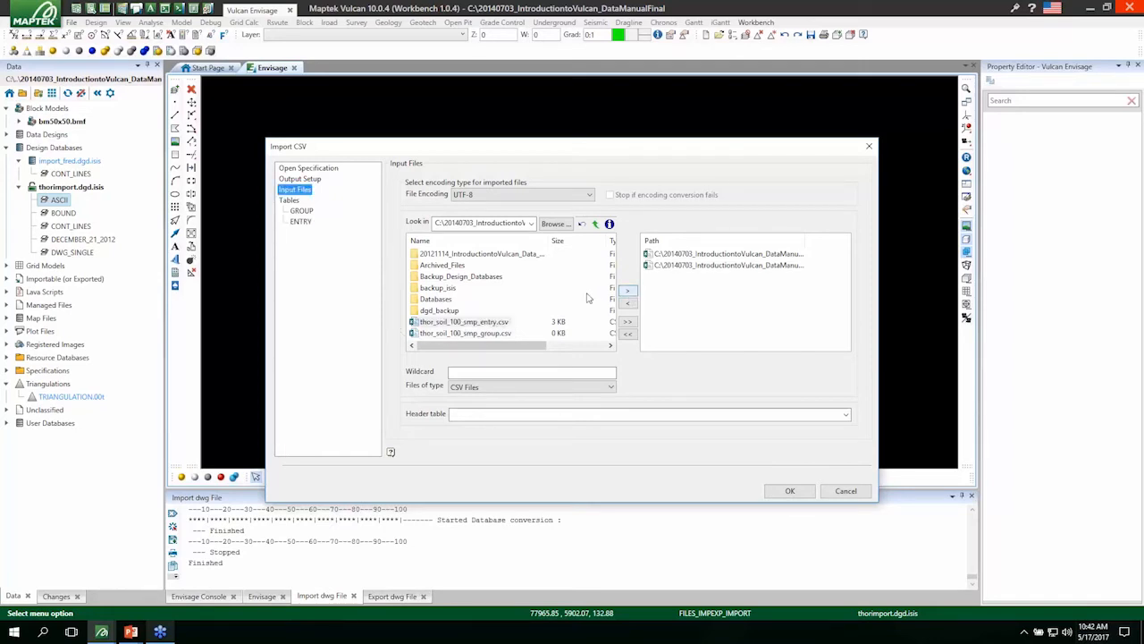
left_click(846, 415)
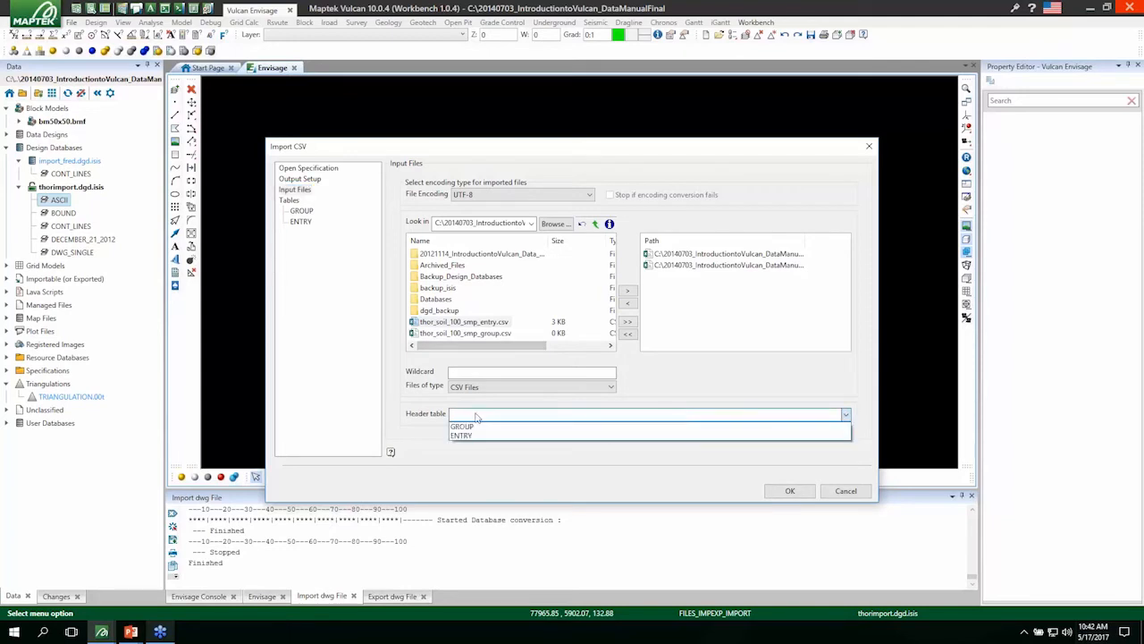
left_click(474, 422)
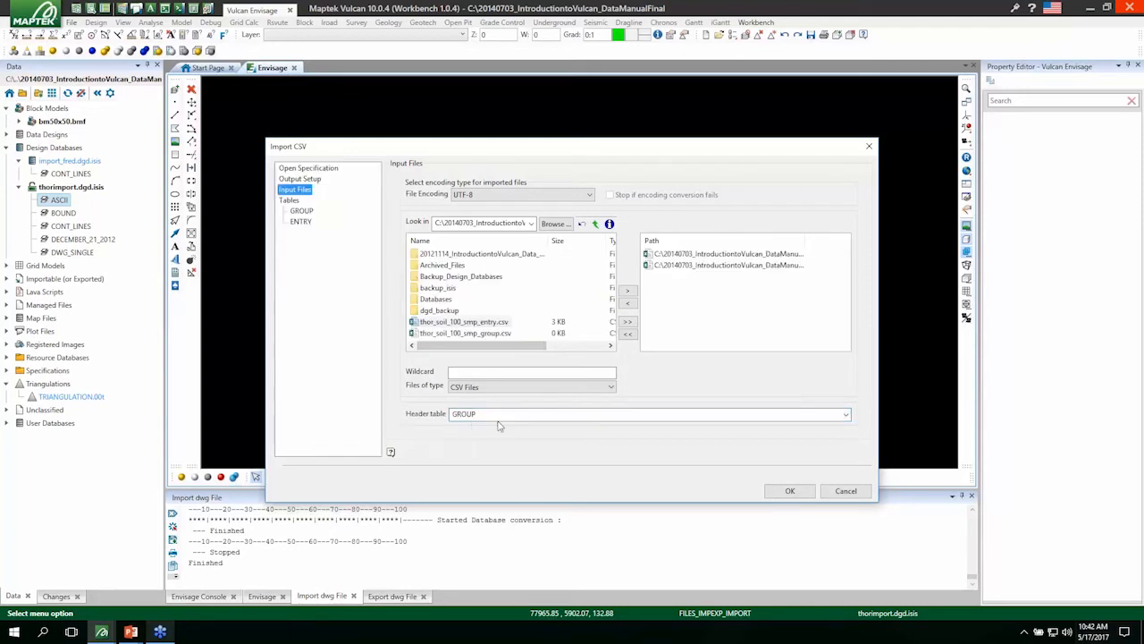
Check the field definitions of the GROUP and ENTRY tables, then run the CSV import and close the import selection.
left_click(302, 212)
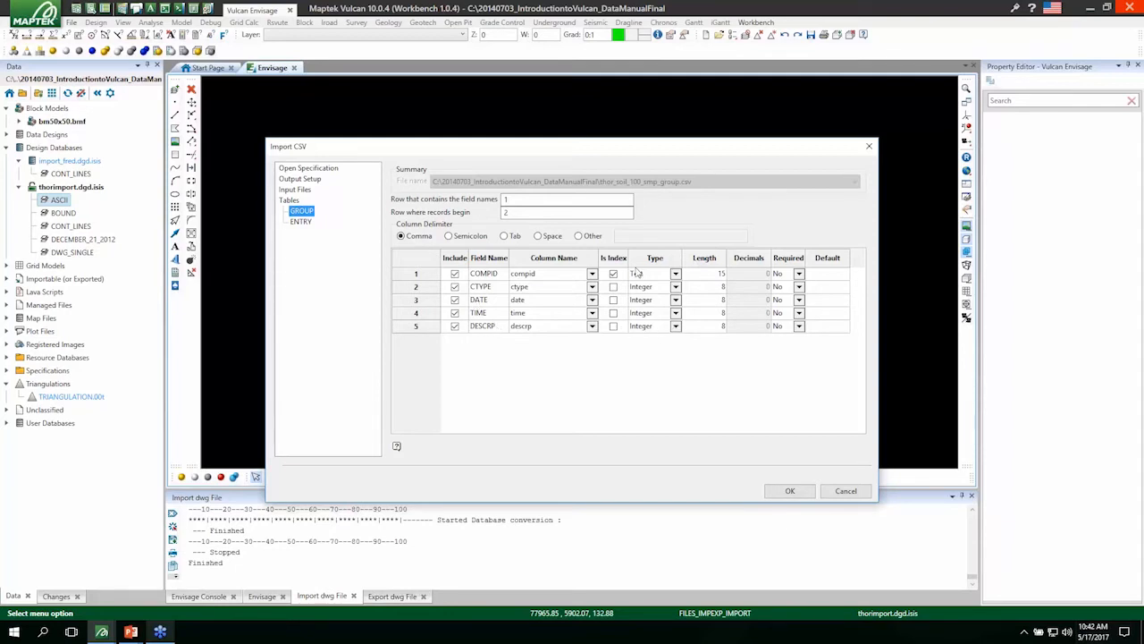
left_click(301, 221)
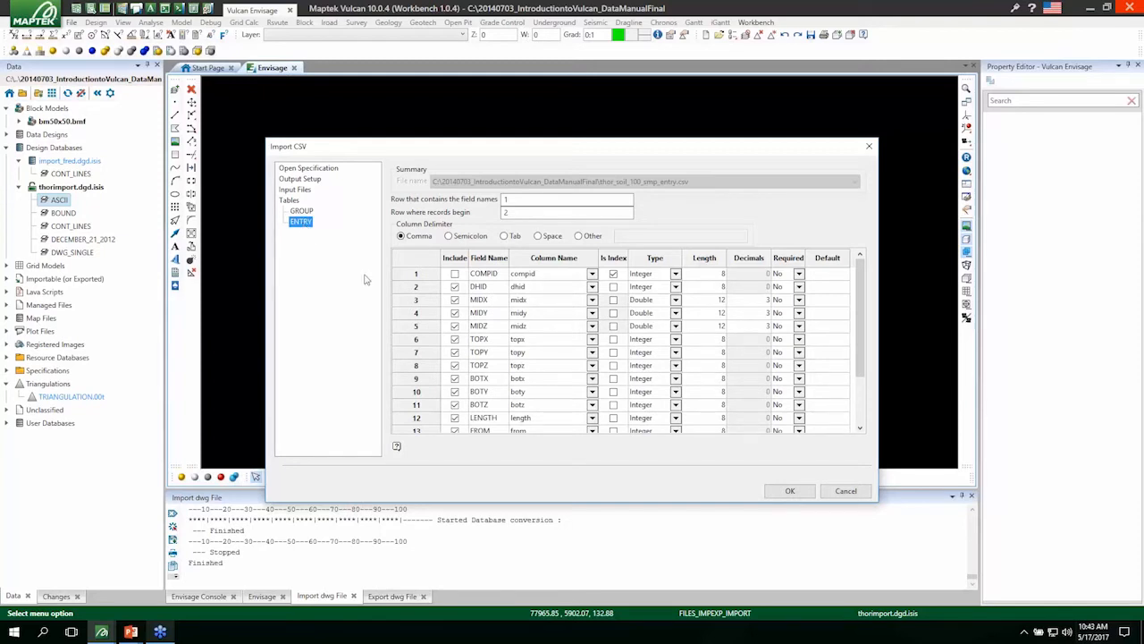
scroll(523, 319, "down", 2)
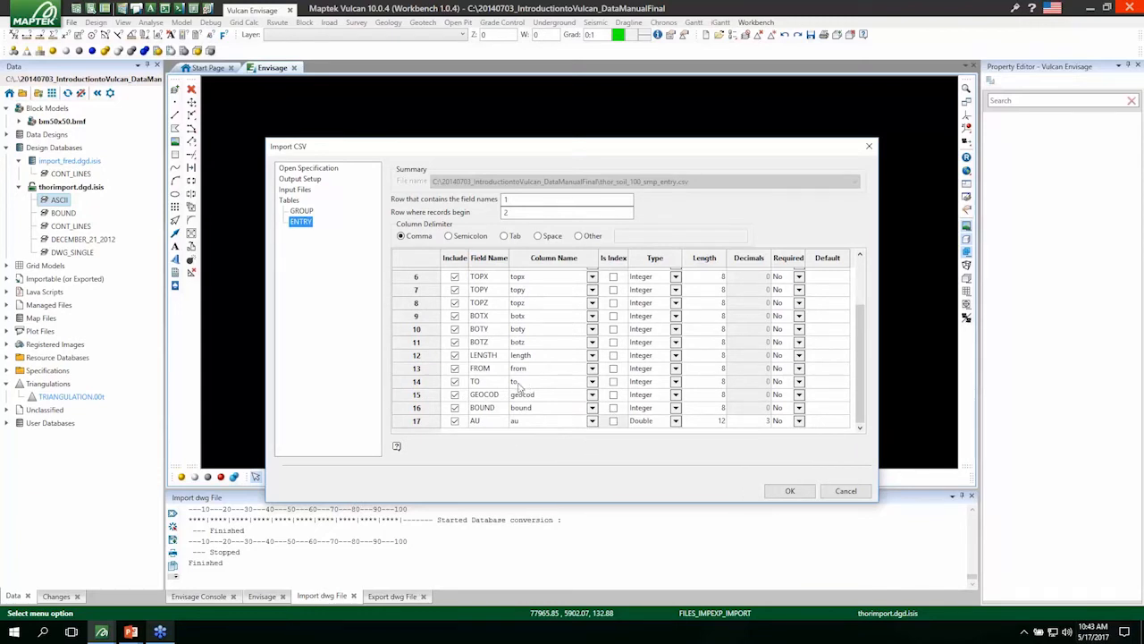
scroll(533, 422, "up", 2)
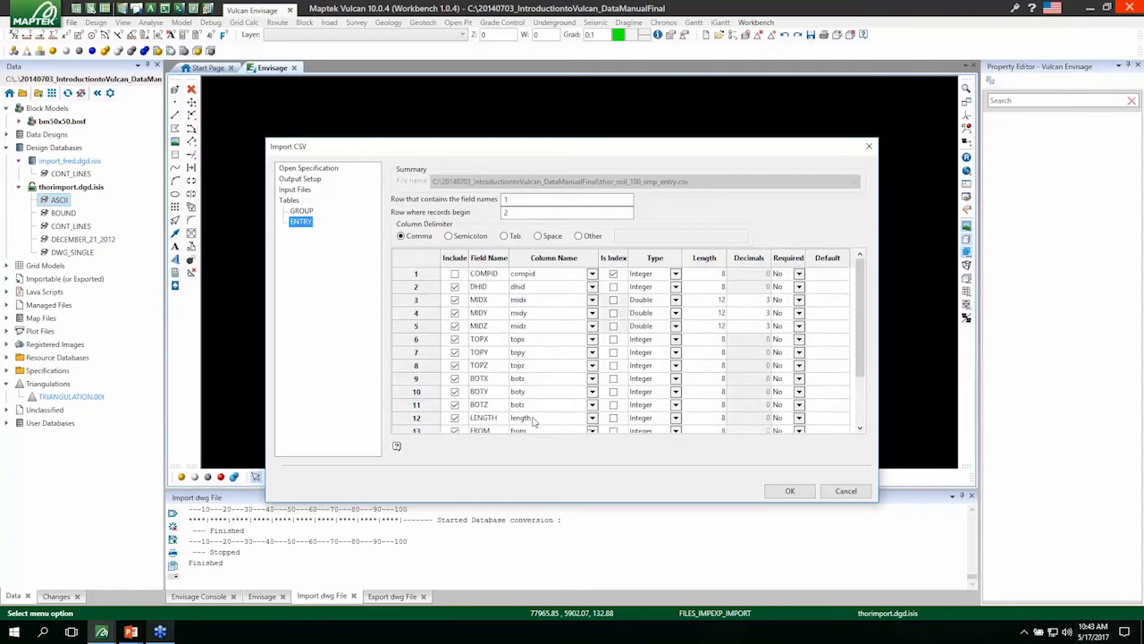
left_click(302, 212)
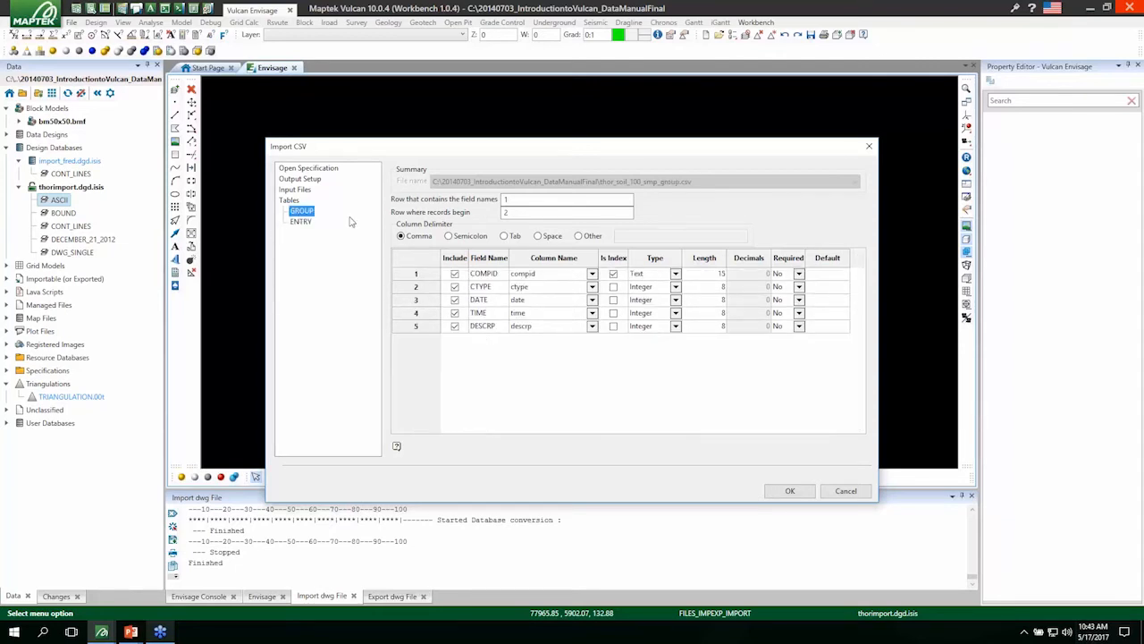
left_click(301, 222)
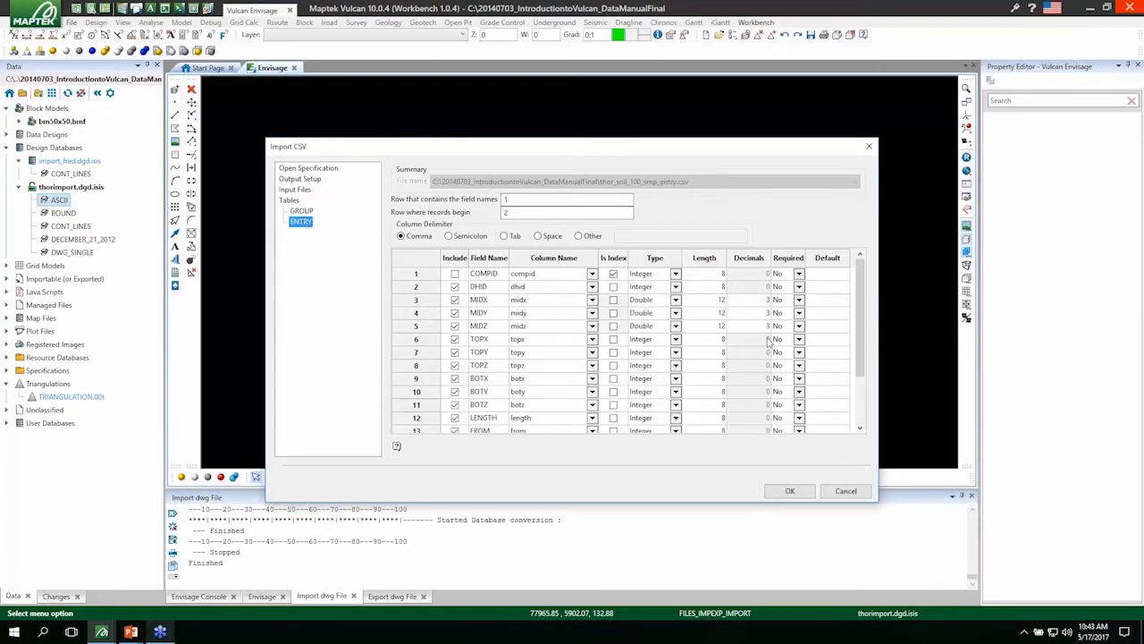
scroll(769, 343, "down", 2)
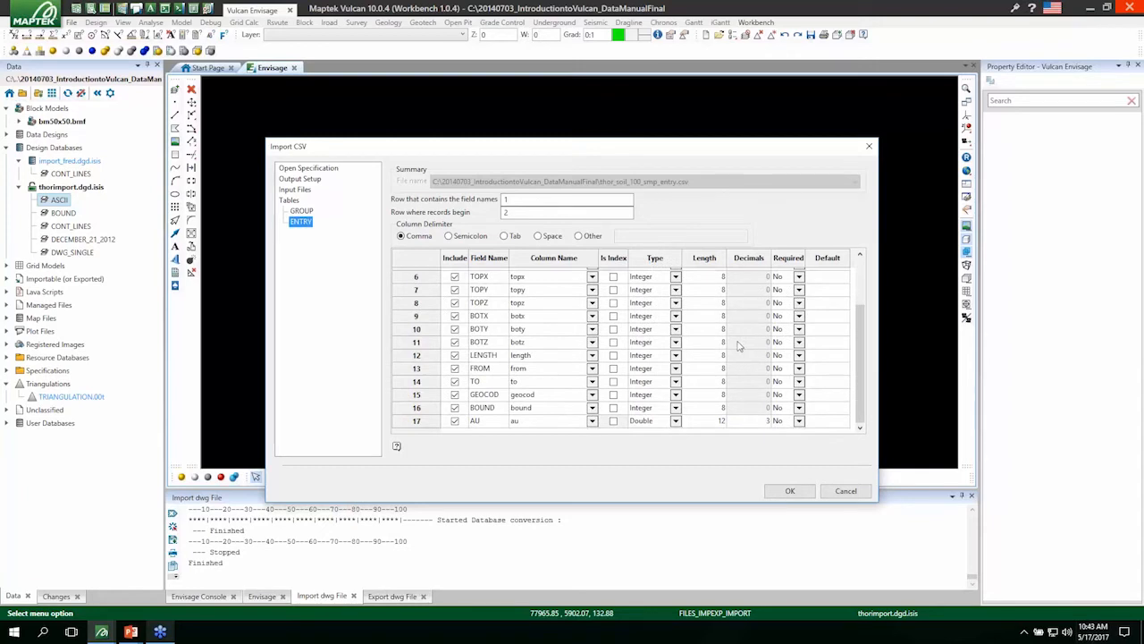
left_click(791, 492)
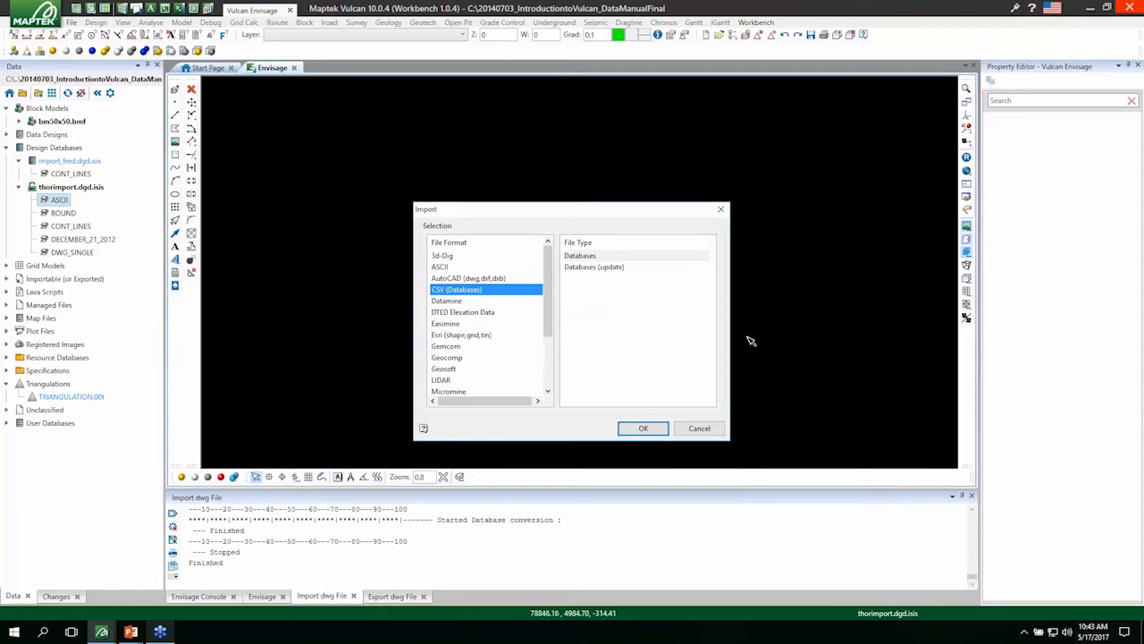
key("Escape")
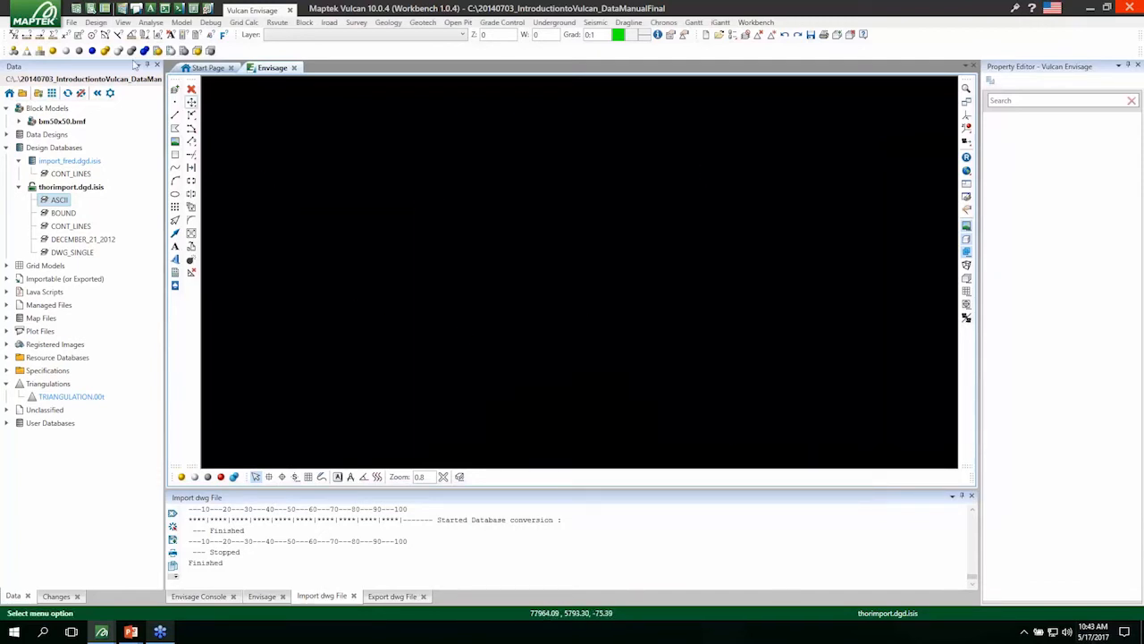
Open the fred_samples.smp.isis database in the Isis editor.
left_click(35, 15)
left_click(54, 56)
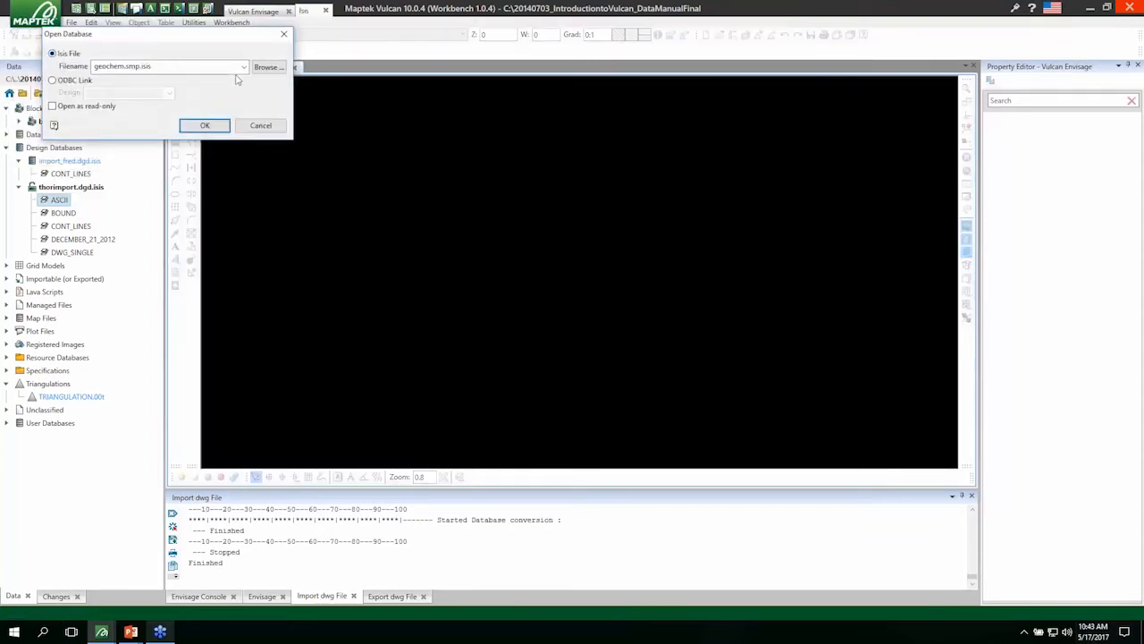
left_click(244, 67)
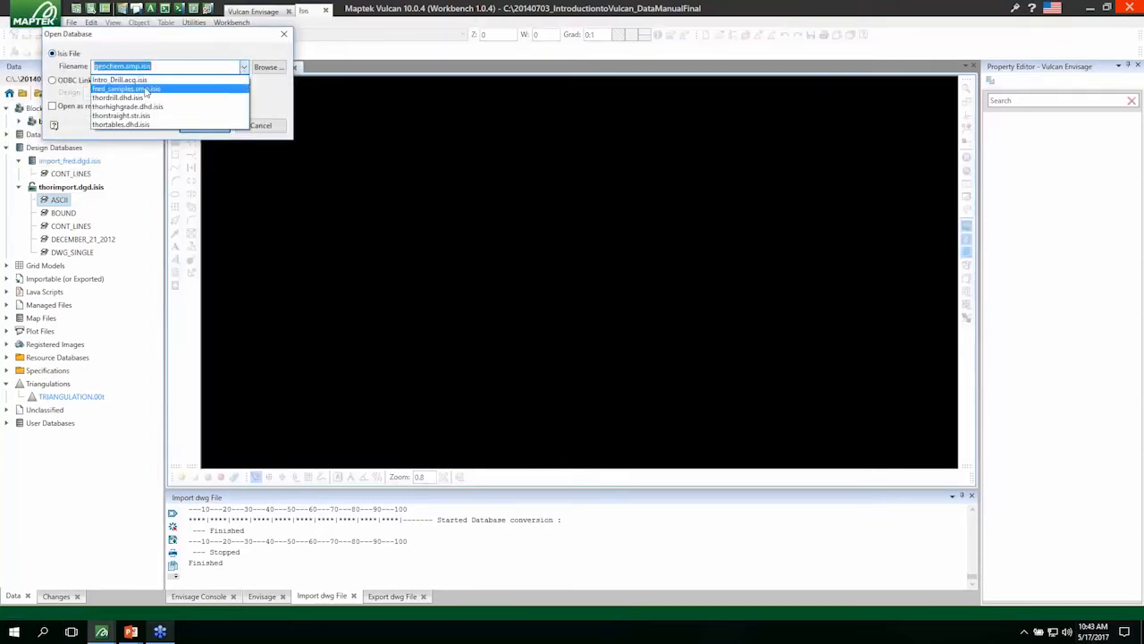
left_click(145, 89)
left_click(196, 127)
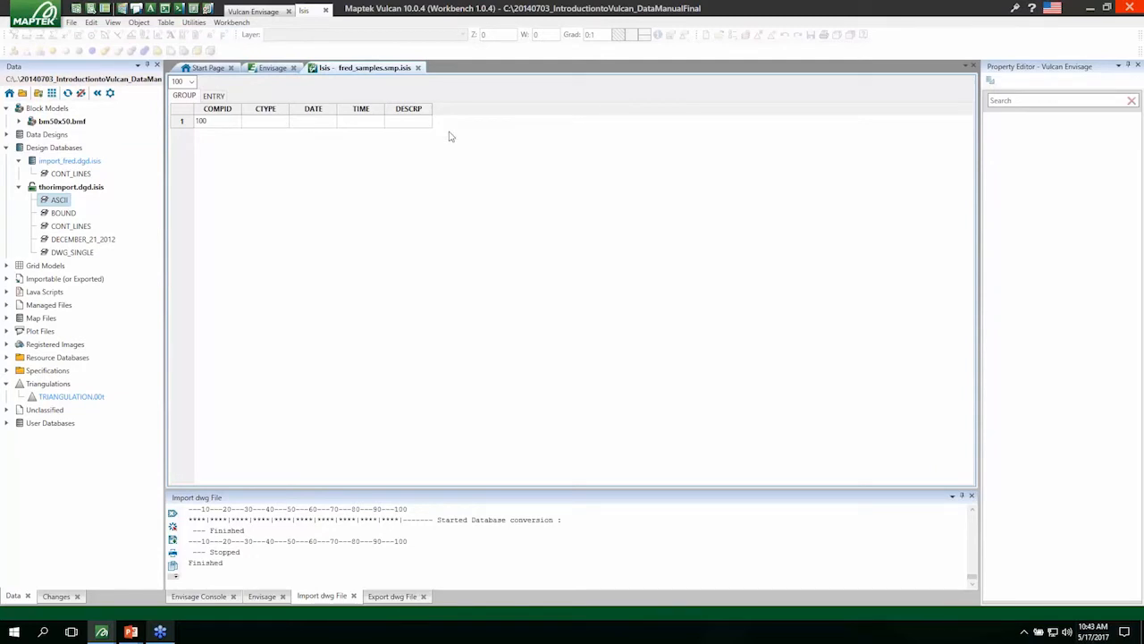
Review the imported sample records in the ENTRY table, including the coordinate and AU columns.
left_click(214, 96)
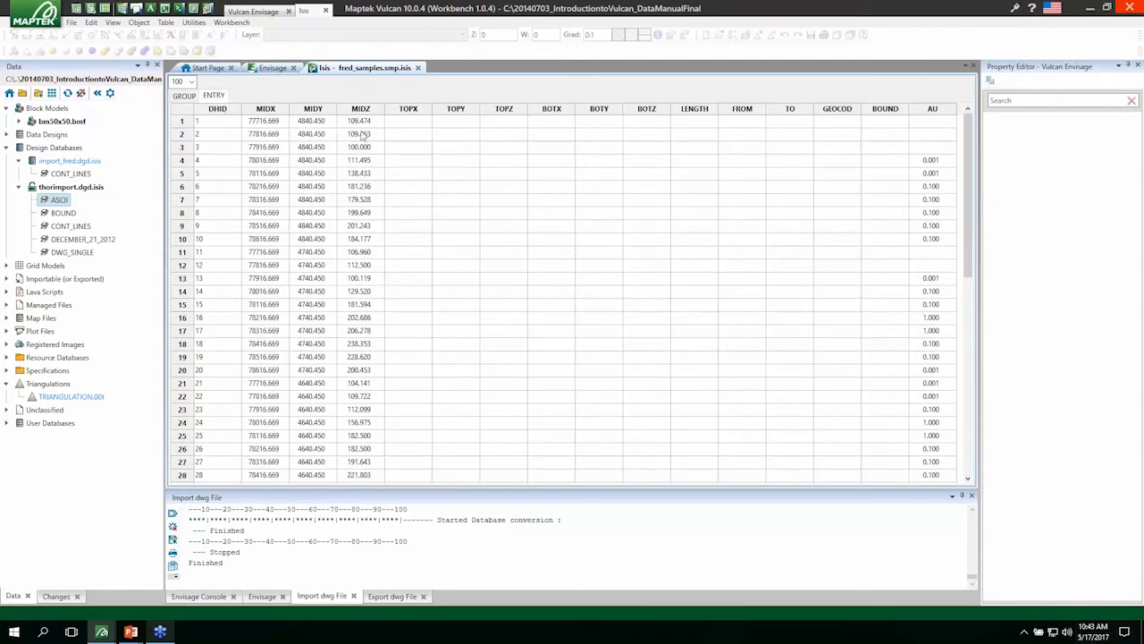
scroll(929, 169, "down", 11)
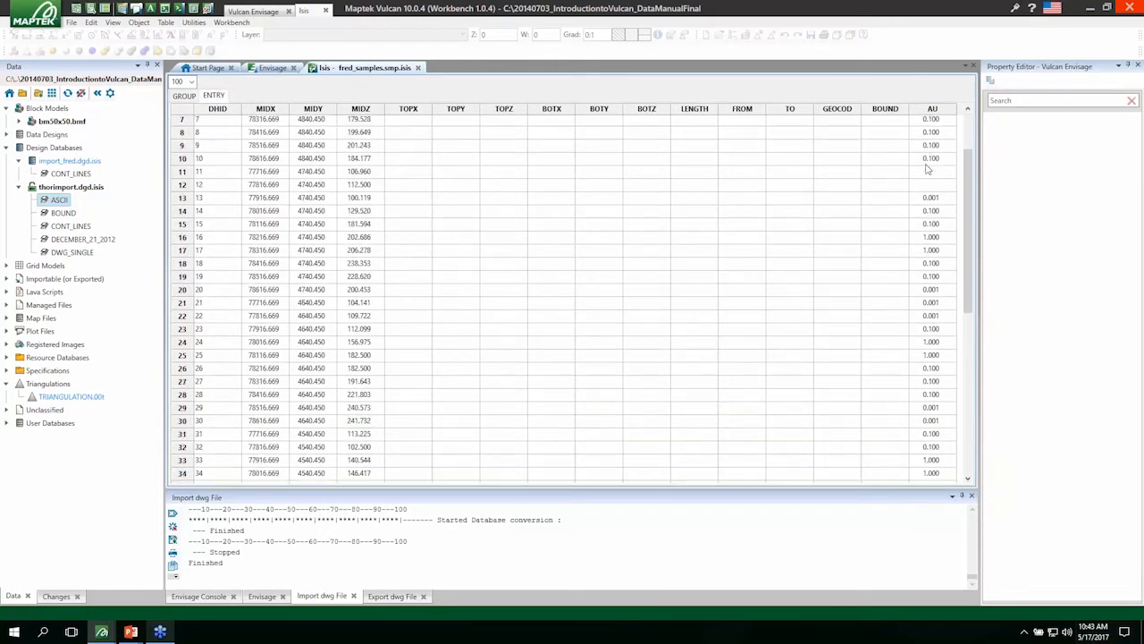
scroll(933, 224, "down", 1)
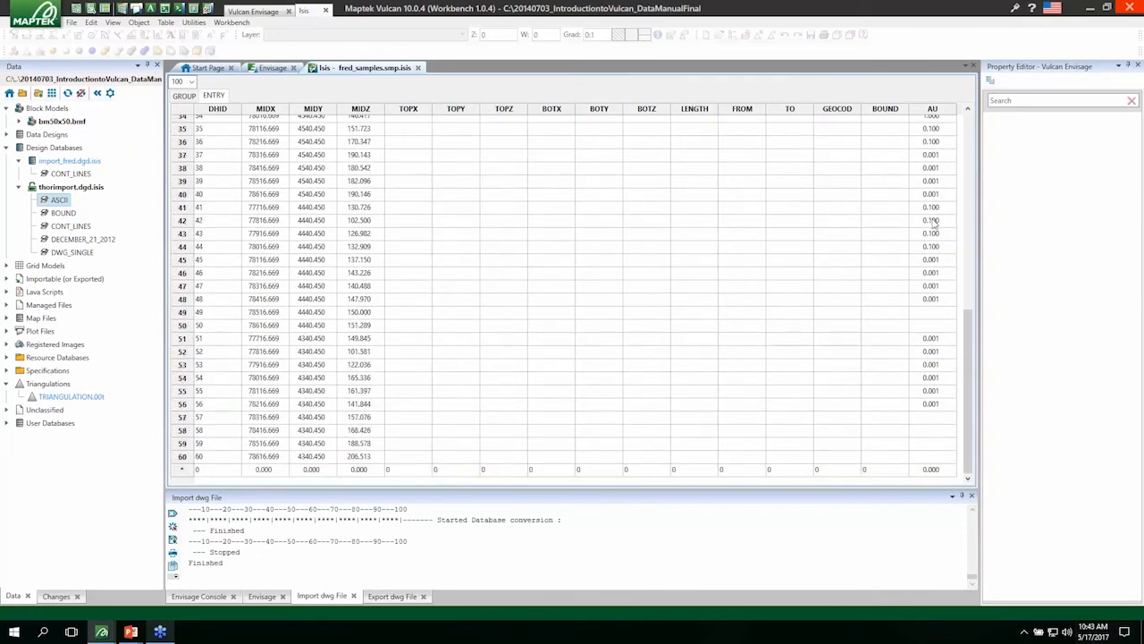
scroll(924, 351, "up", 7)
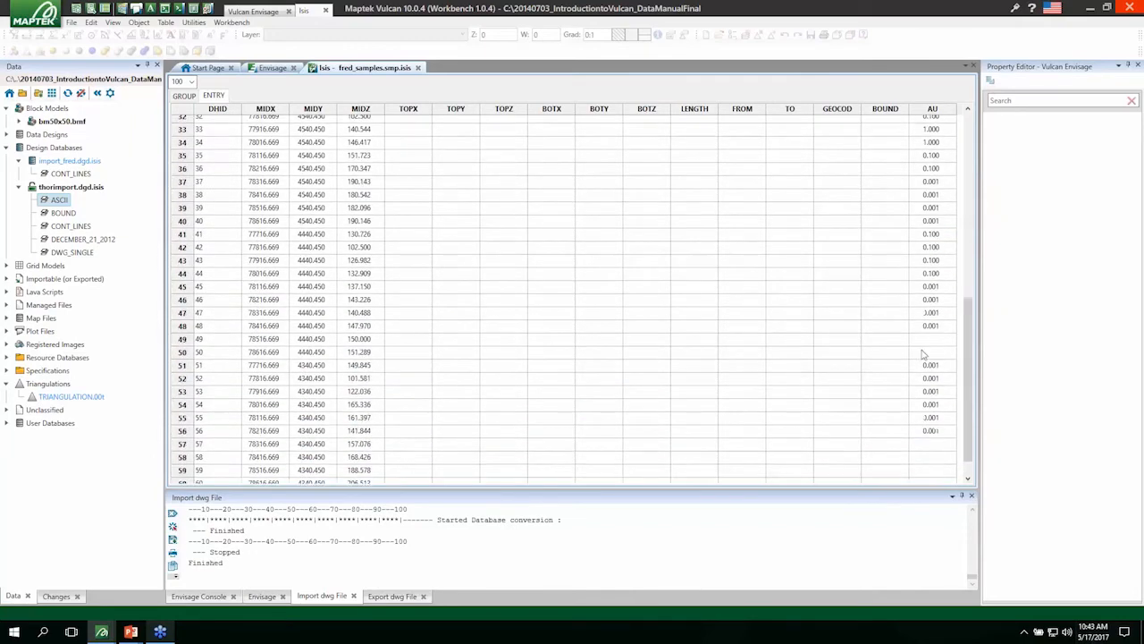
scroll(923, 352, "up", 4)
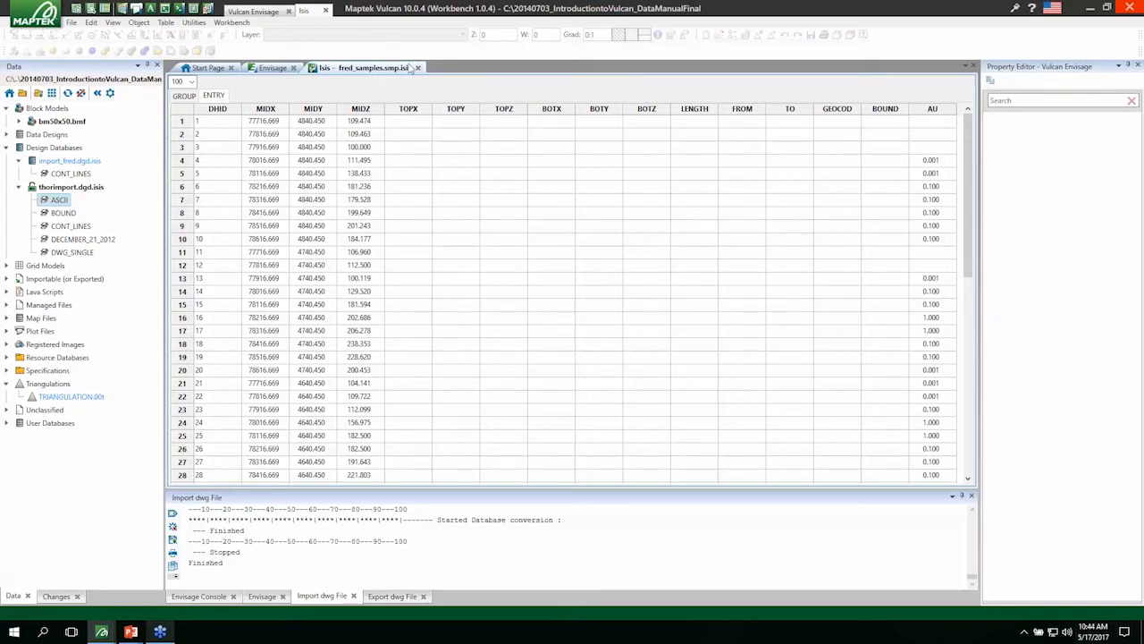
Return to Envisage and start adding an Integer variable named import_int to the bm50x50.bmf block model.
left_click(268, 12)
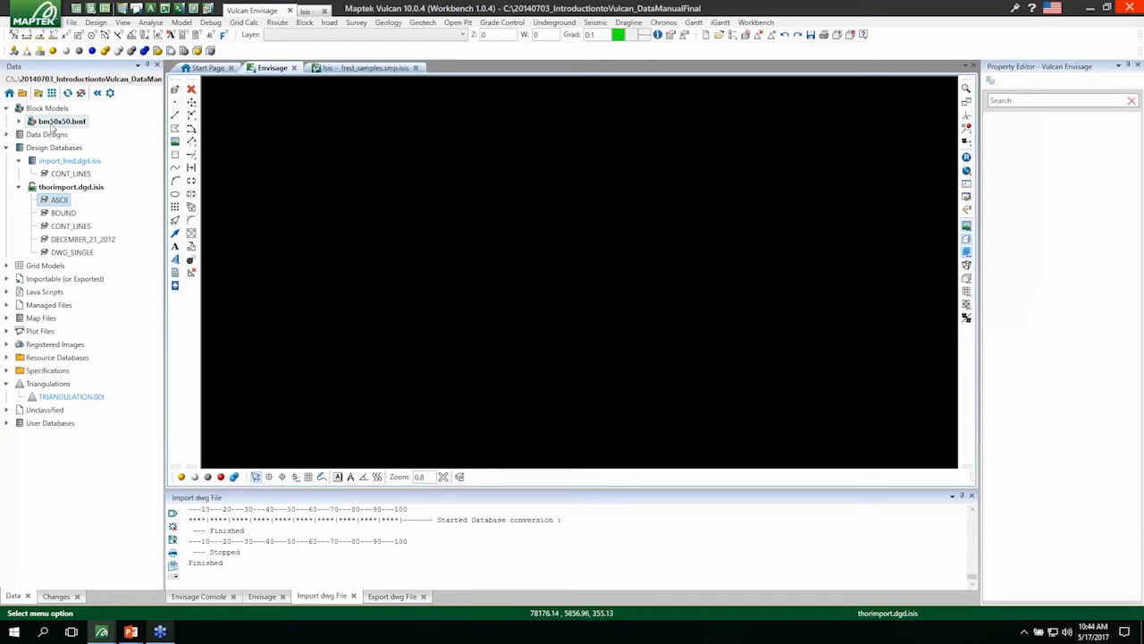
mouse_move(49, 127)
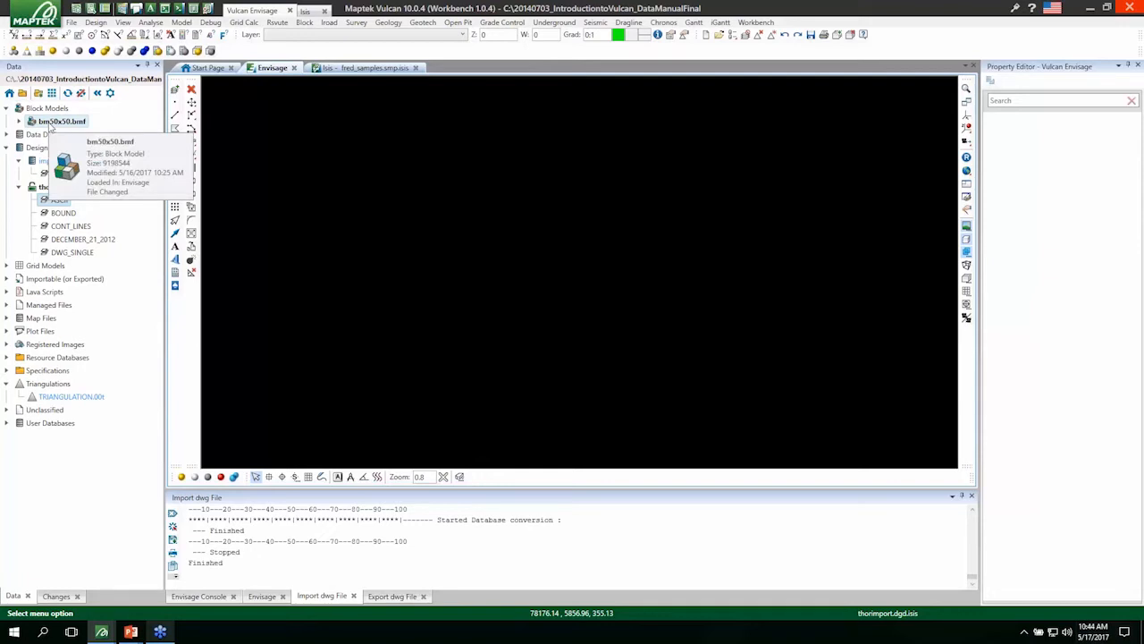
left_click(20, 124)
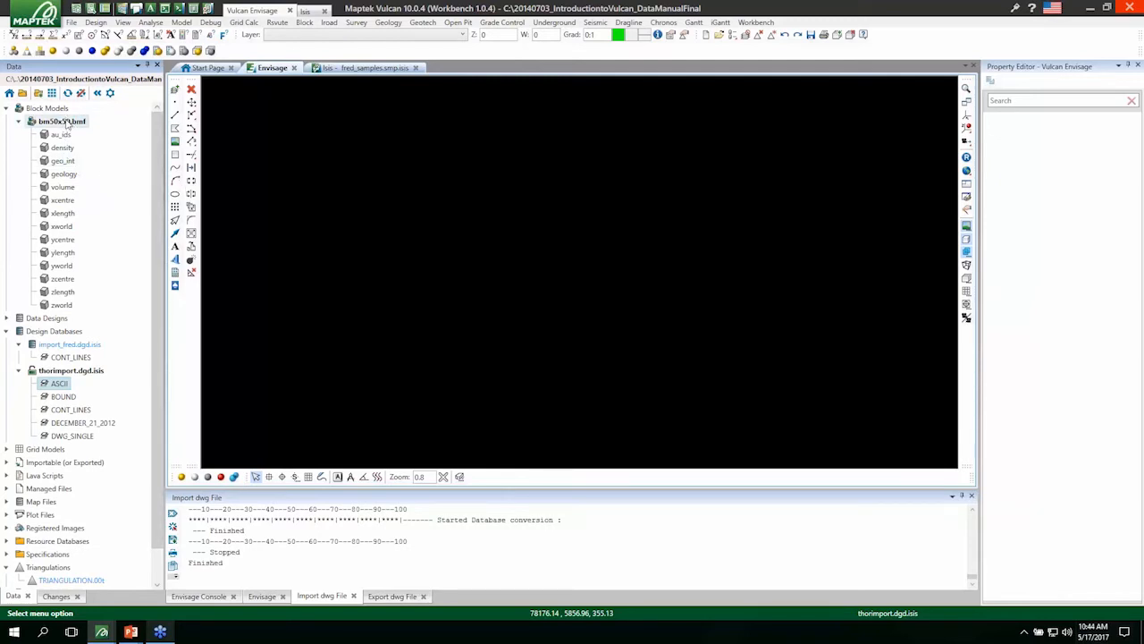
mouse_move(66, 124)
right_click(75, 128)
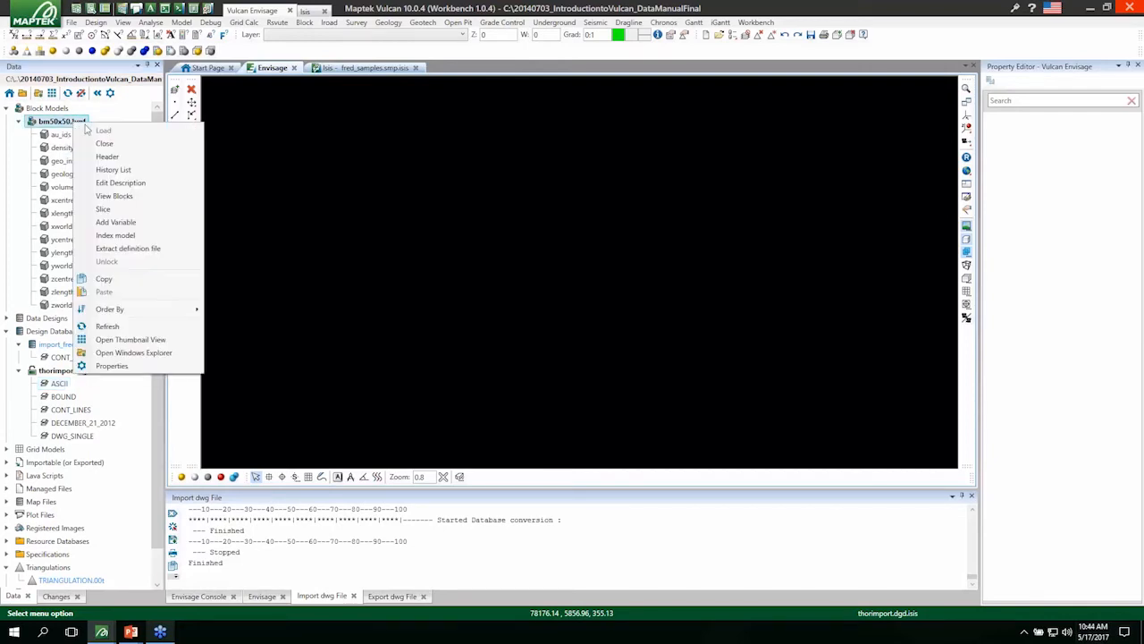
left_click(115, 223)
left_click(492, 269)
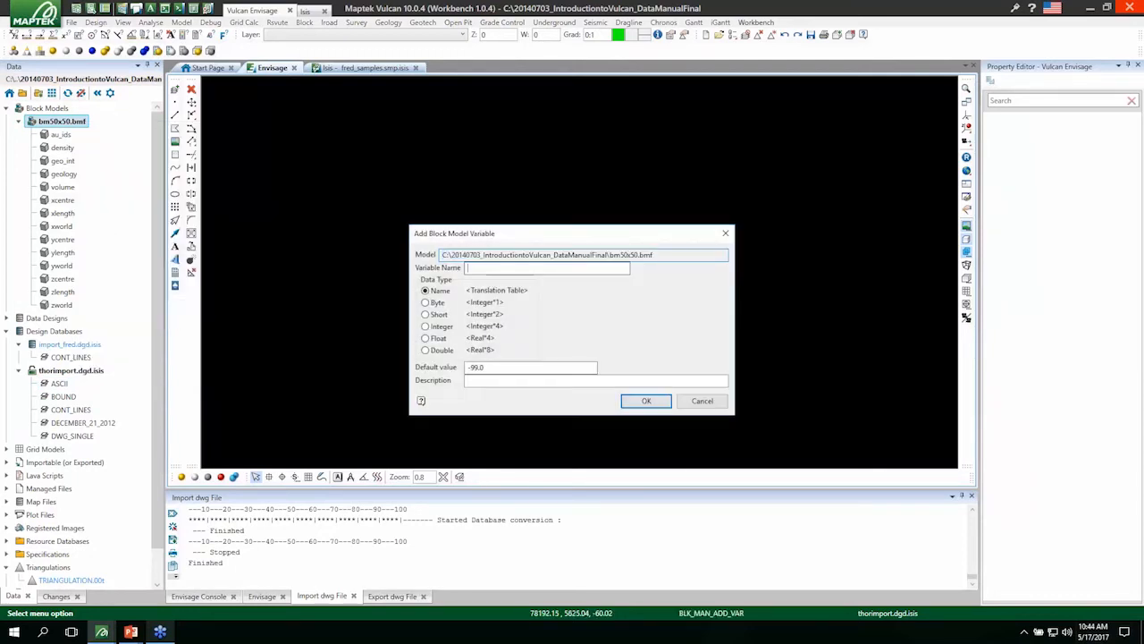
type("import_int")
left_click(431, 329)
left_click(511, 369)
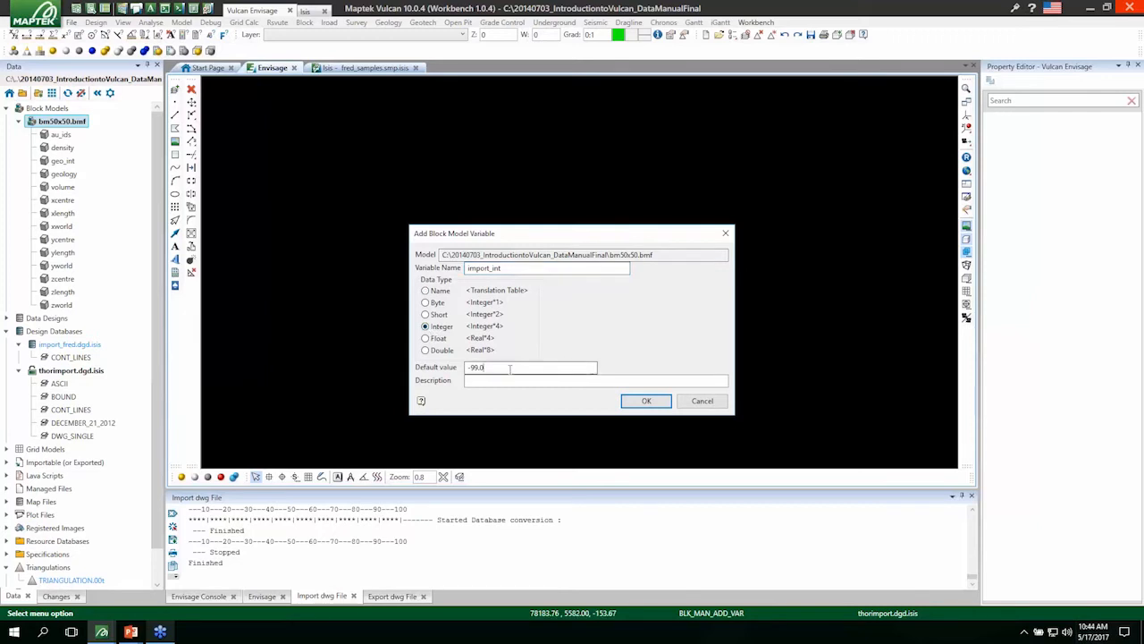
Describe the new variable as "Geology integer flag import" and create it, accepting the modification of the block model.
left_click(482, 380)
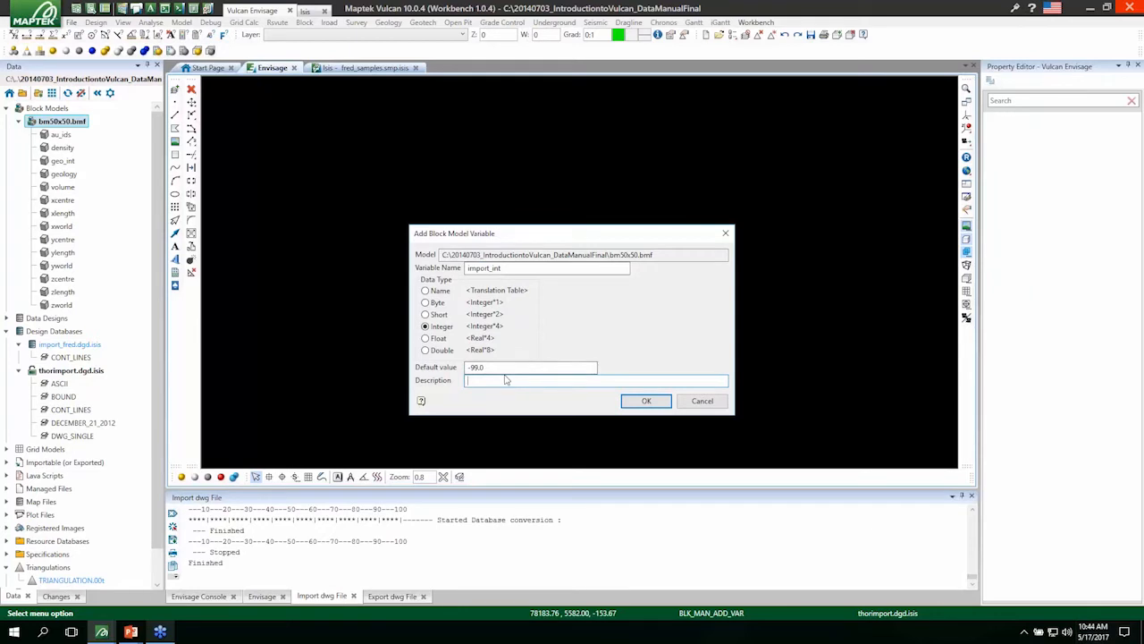
type("Geology integer flag import")
left_click(646, 400)
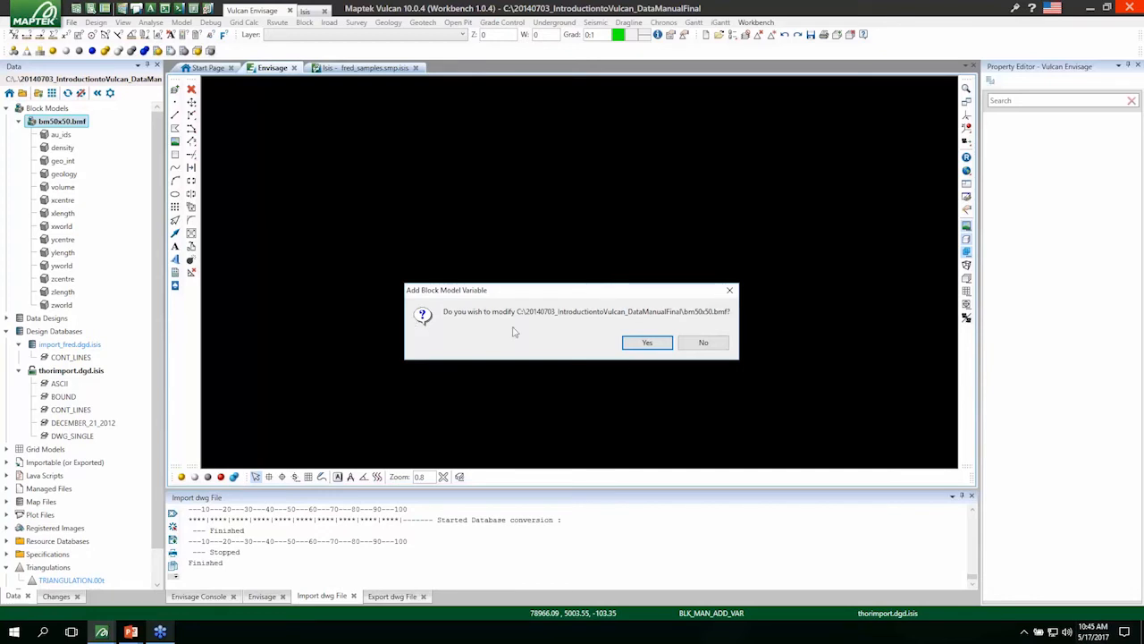
left_click(645, 343)
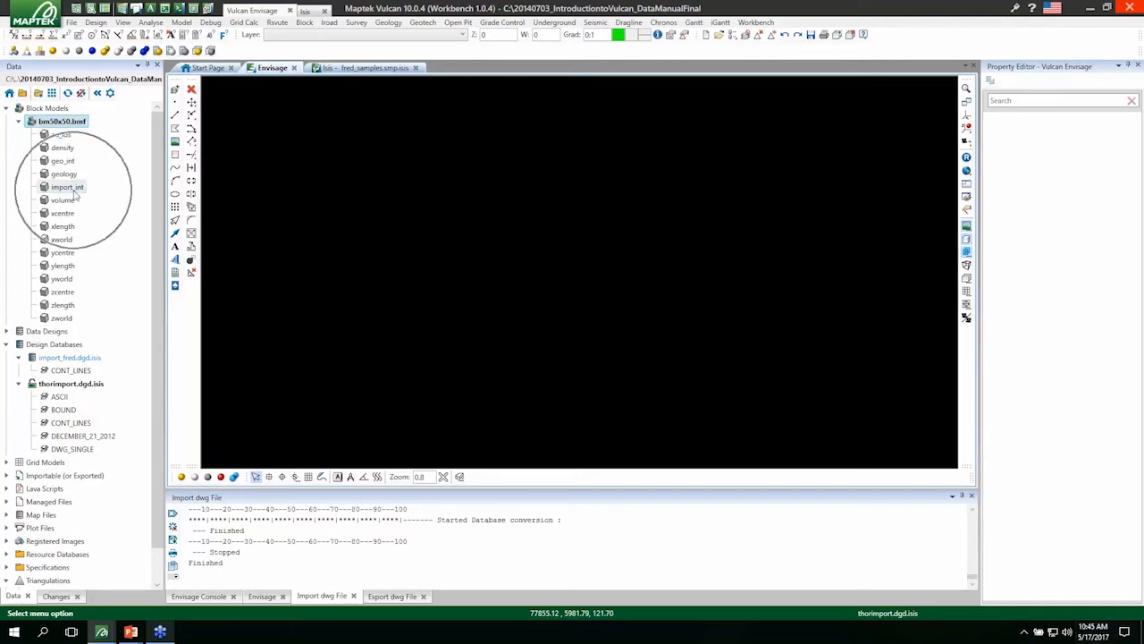
mouse_move(76, 193)
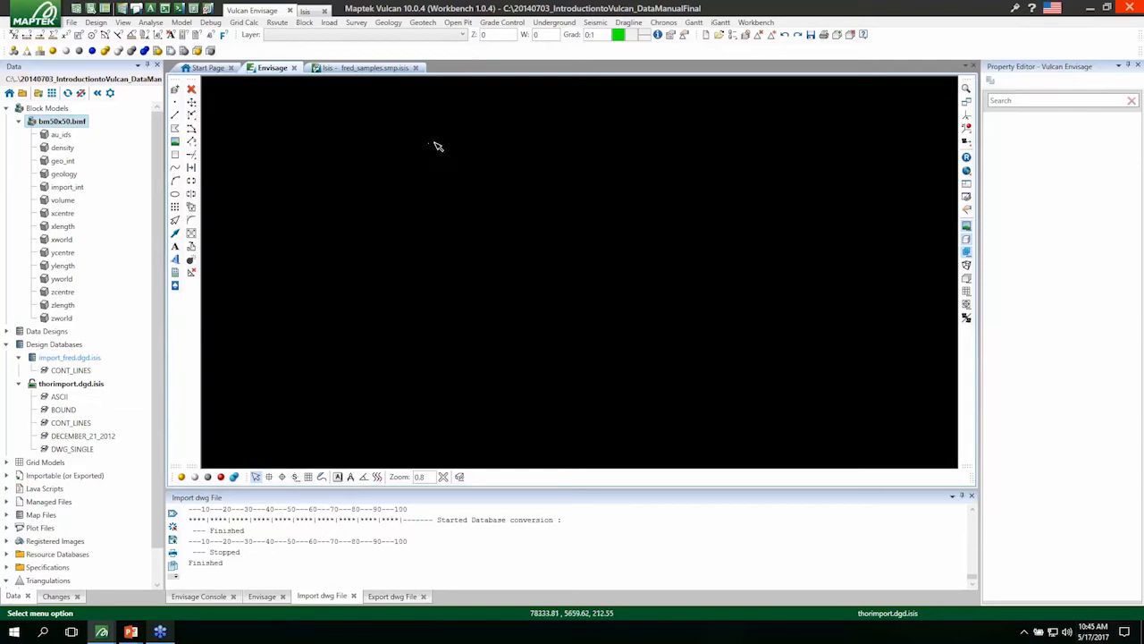
Start a block model attribute import with specification file import, block model bm50x50.bmf and insertion file import_geo_int.asc.
left_click(304, 22)
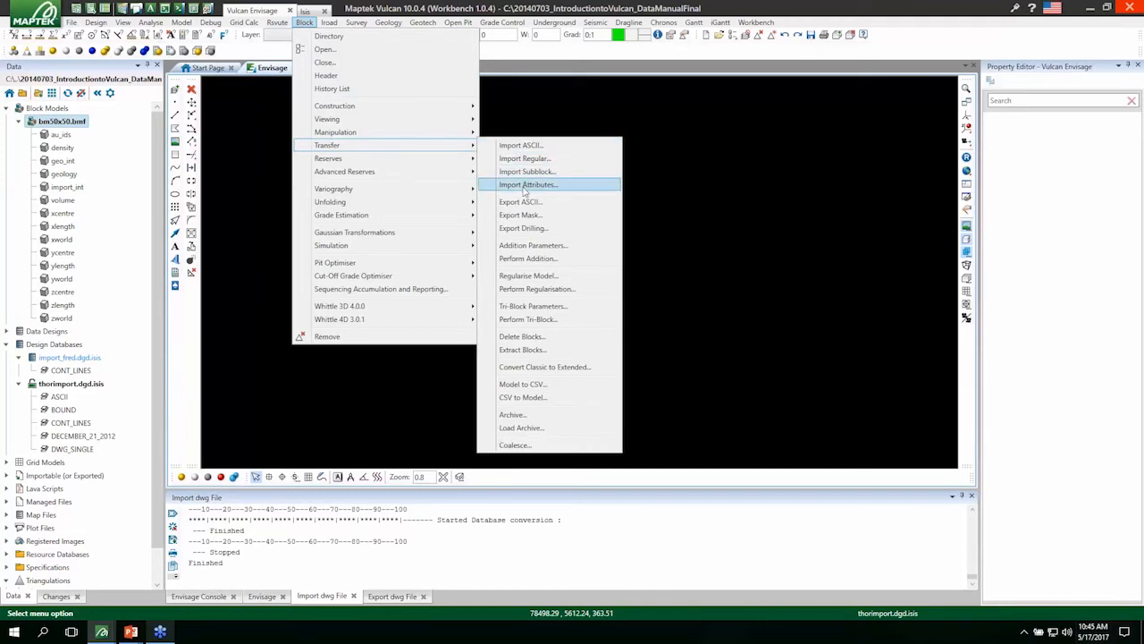
left_click(525, 186)
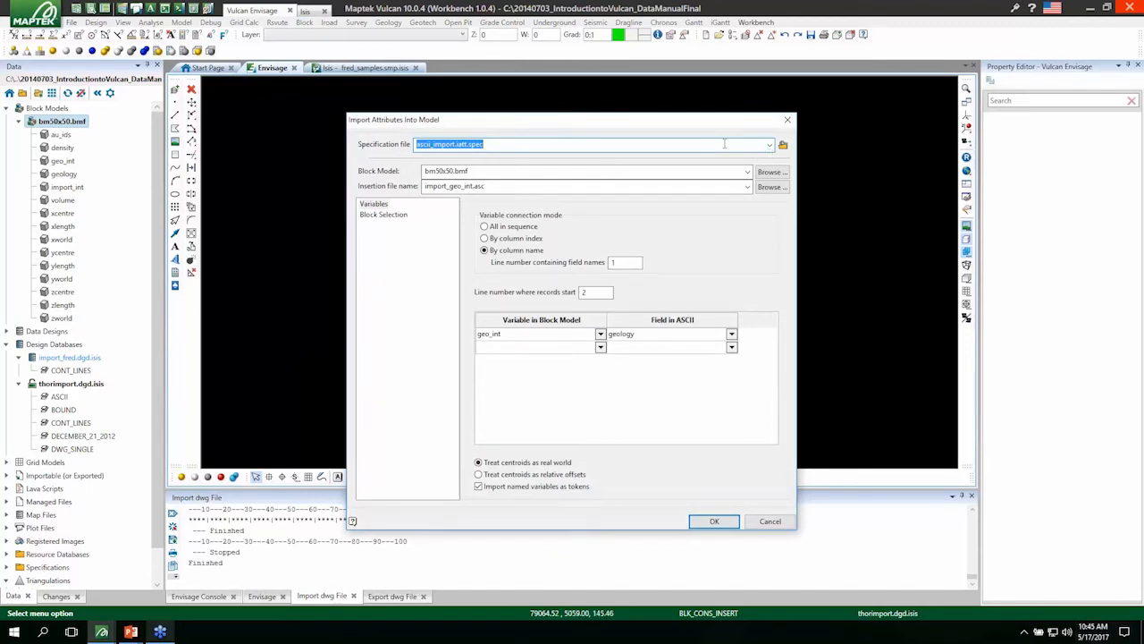
type("import")
left_click(747, 171)
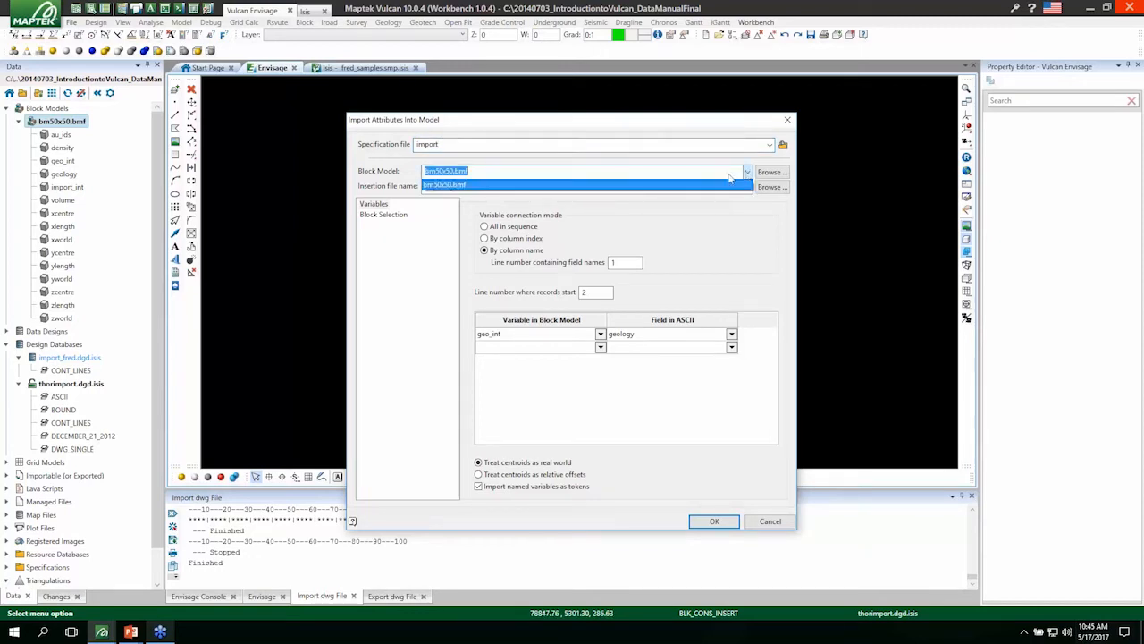
left_click(640, 185)
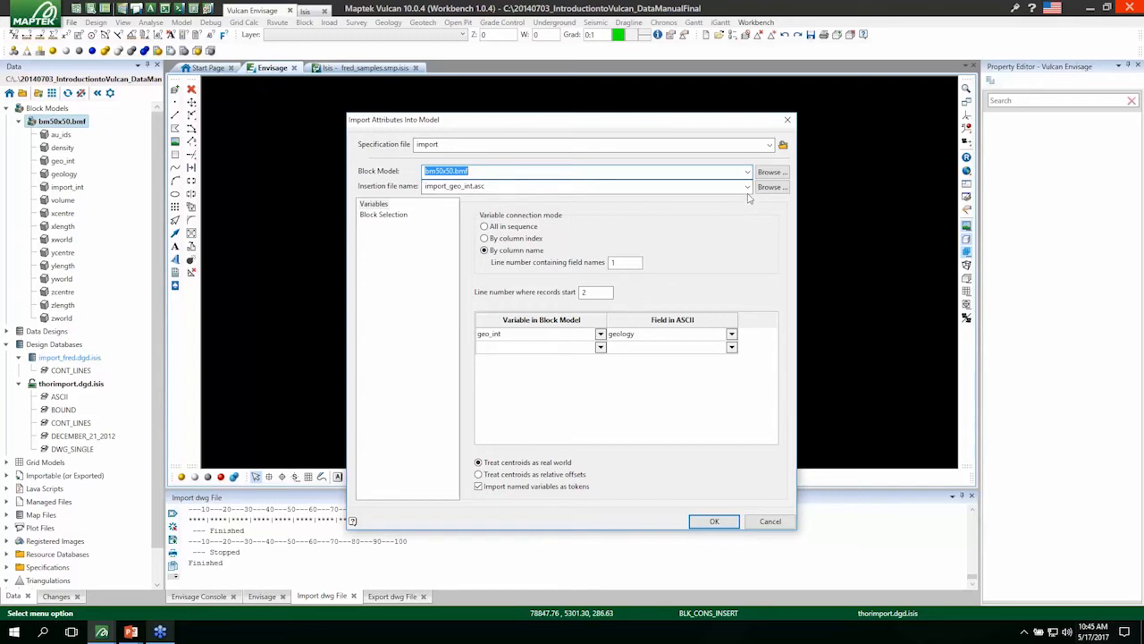
left_click(521, 186)
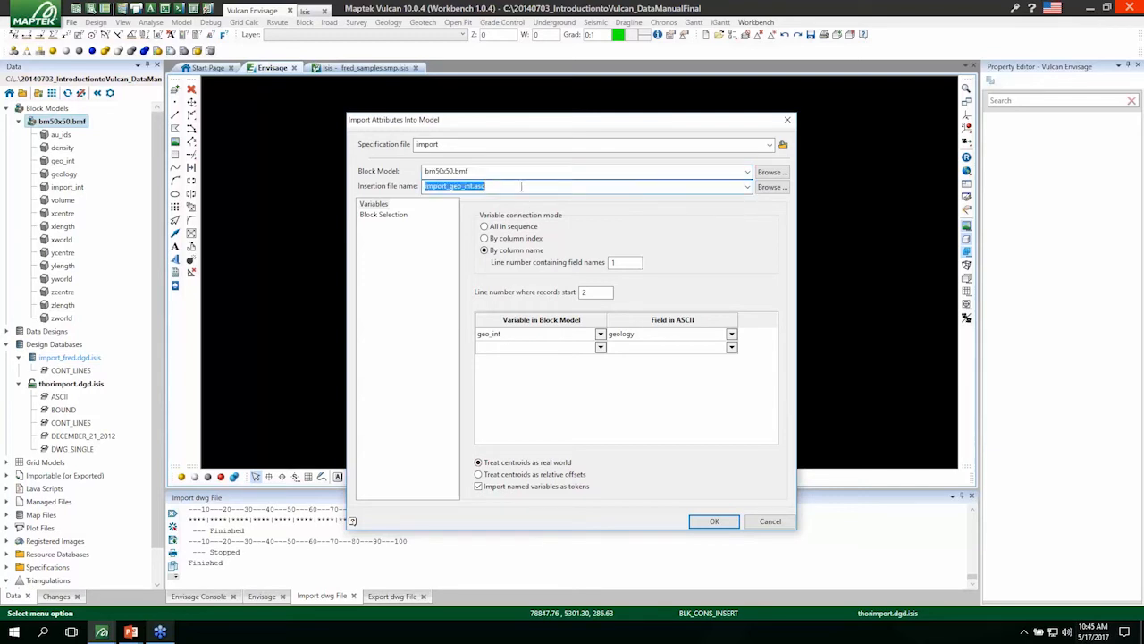
left_click(747, 186)
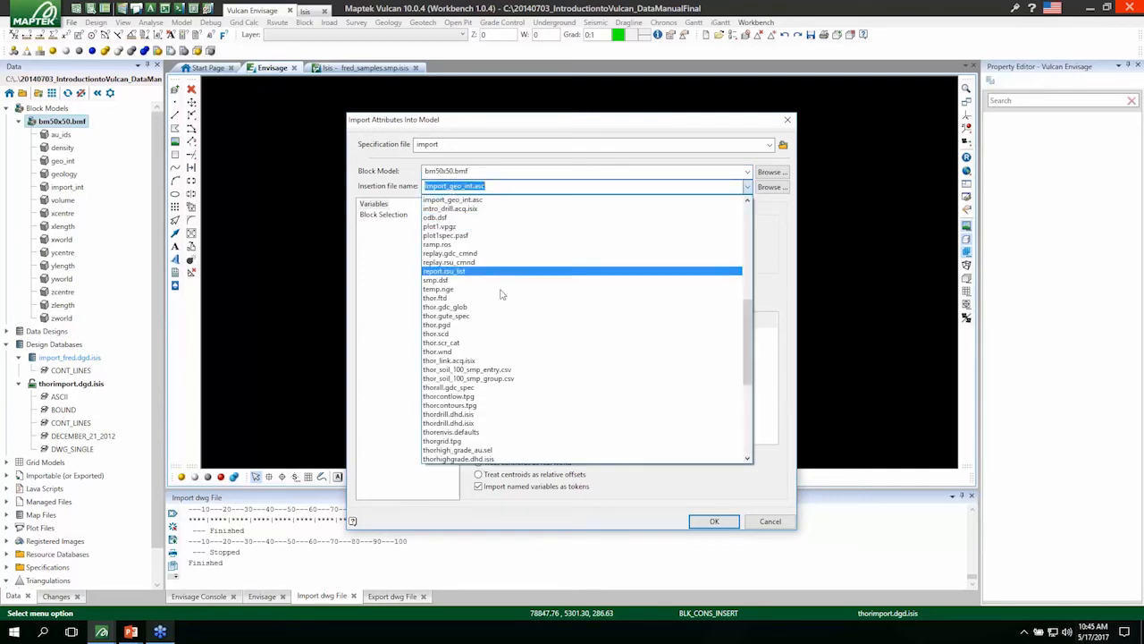
left_click(523, 190)
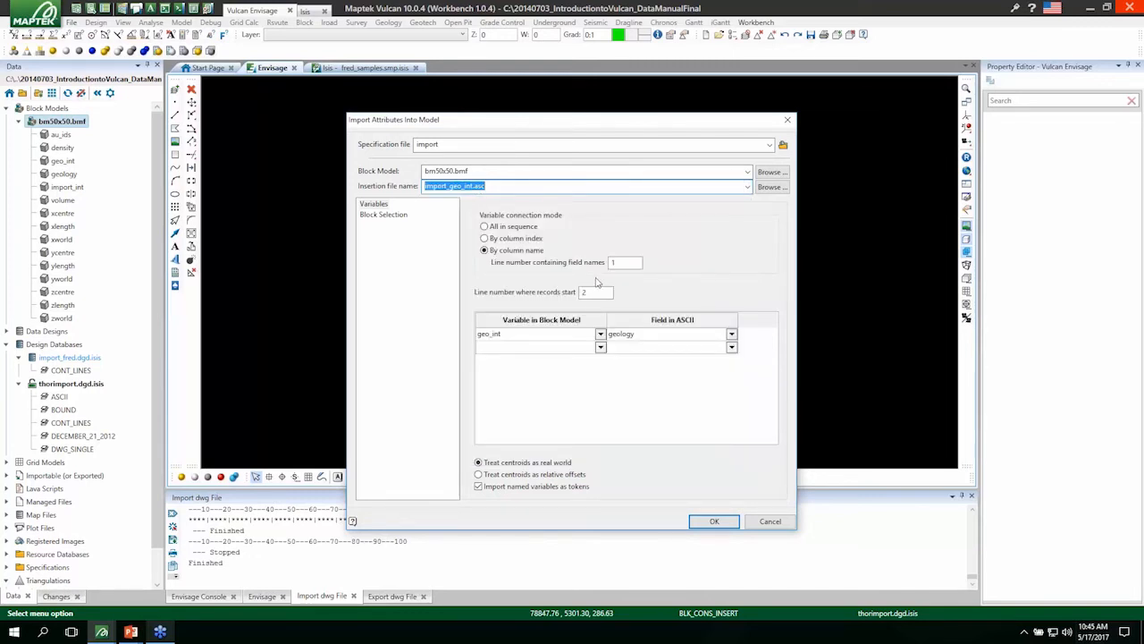
Connect the import variables by column name, with field names on line 1 and records starting on line 2.
left_click(523, 250)
left_click(621, 262)
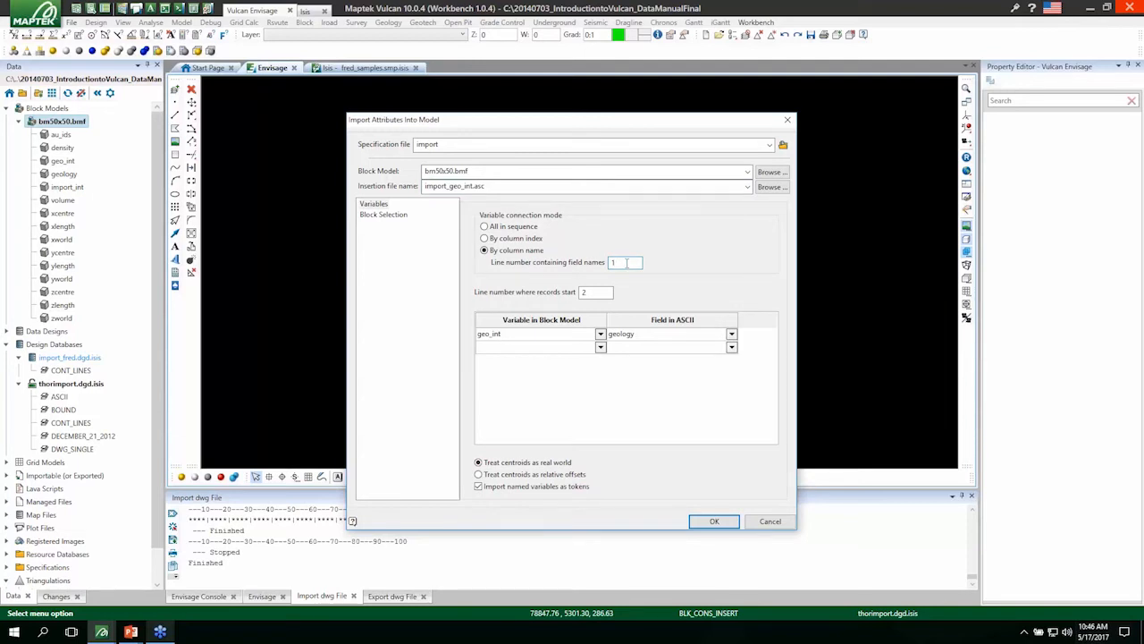
left_click(593, 291)
Map block model variable import_int to the ASCII field geology and run the attribute import.
left_click(601, 334)
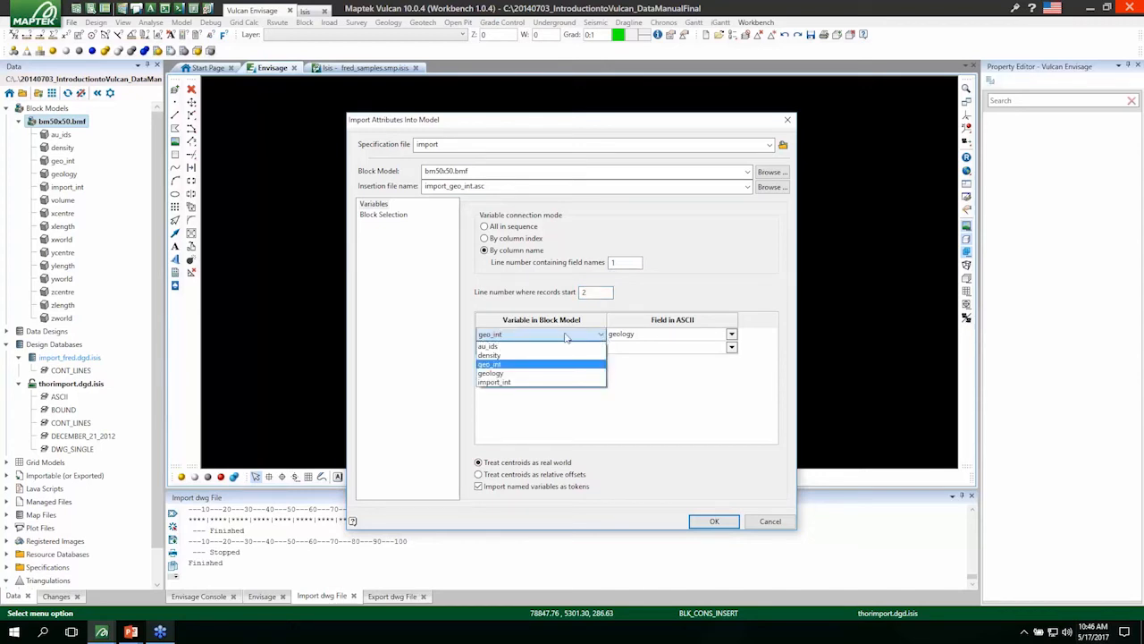
left_click(506, 383)
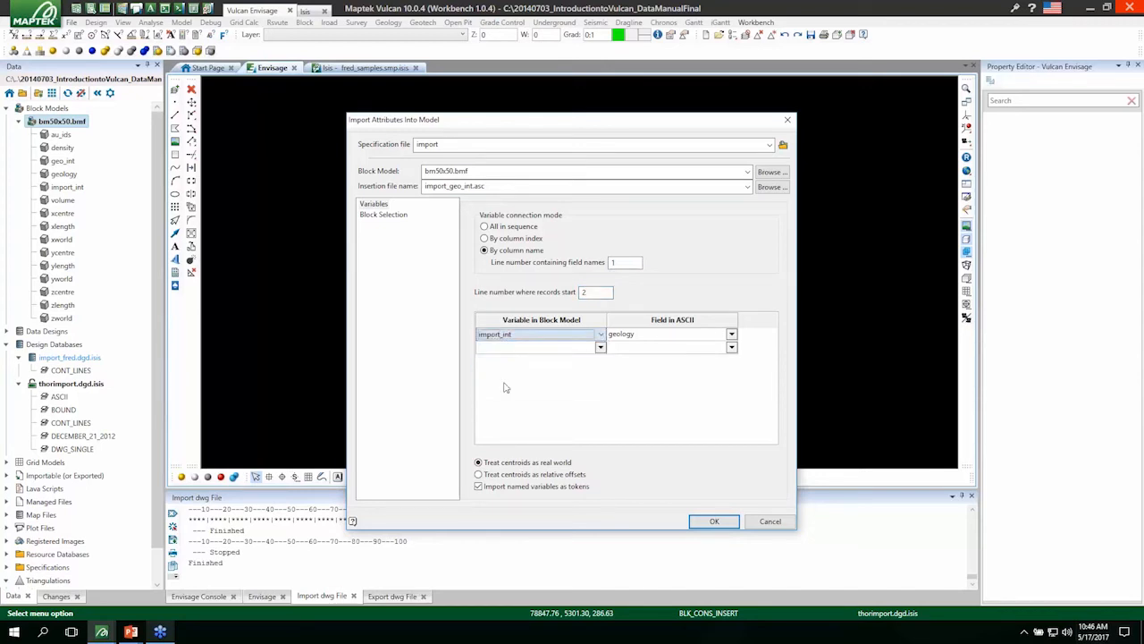
left_click(731, 334)
left_click(643, 374)
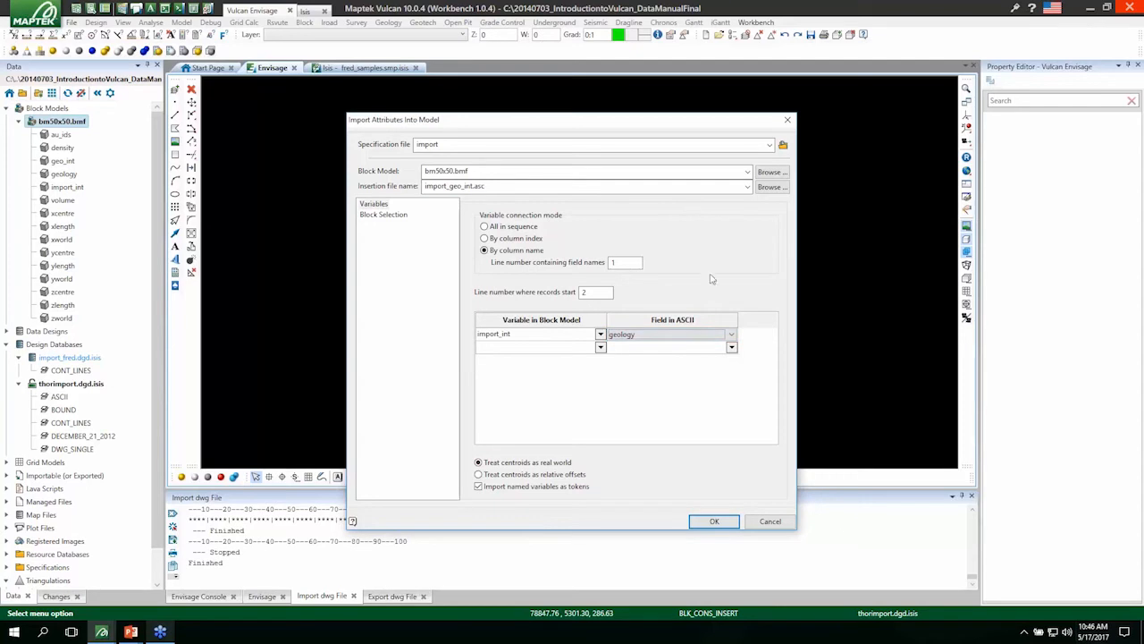
left_click(715, 524)
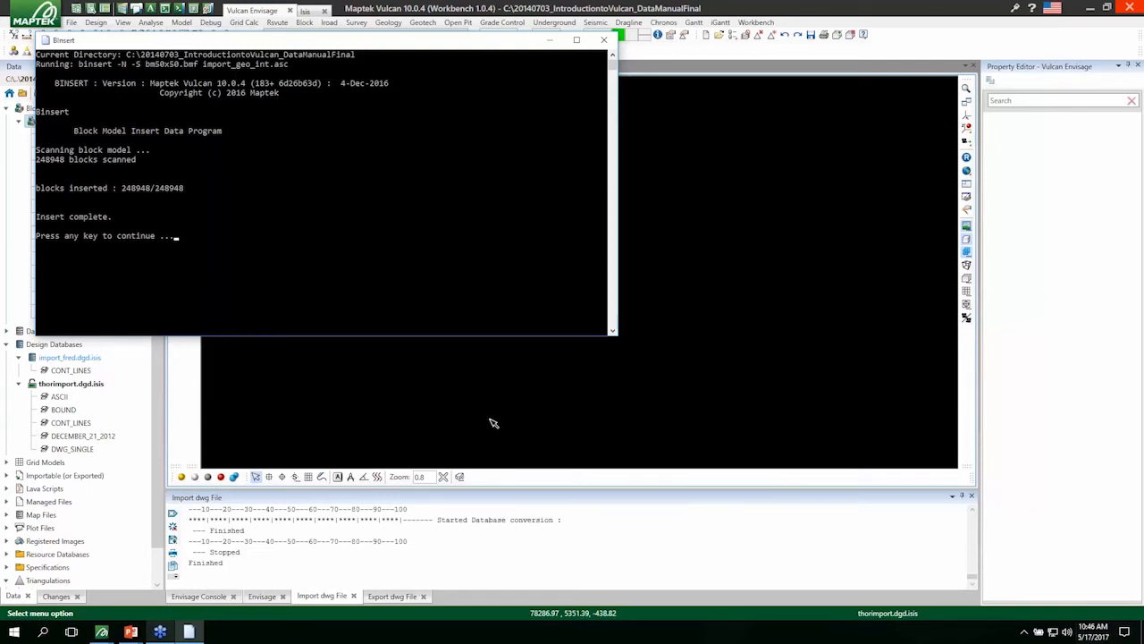
key("Return")
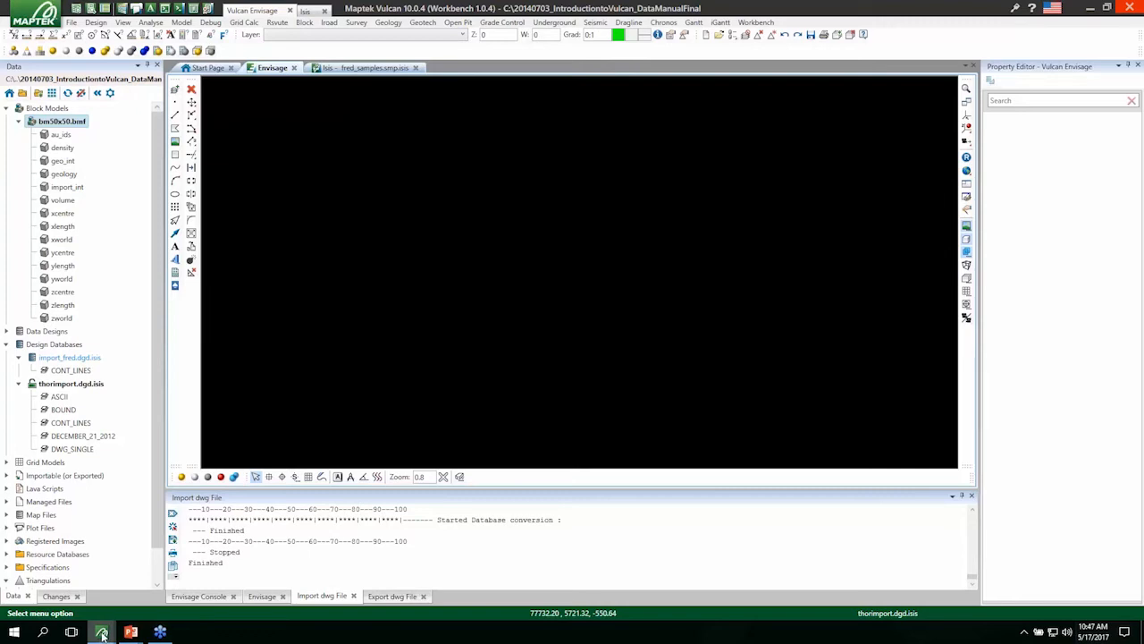
Switch to the Vulcan session for E:\Whittle_4.3 and start adding a variable named whittle_pit to top_small_2.bmf.
mouse_move(102, 633)
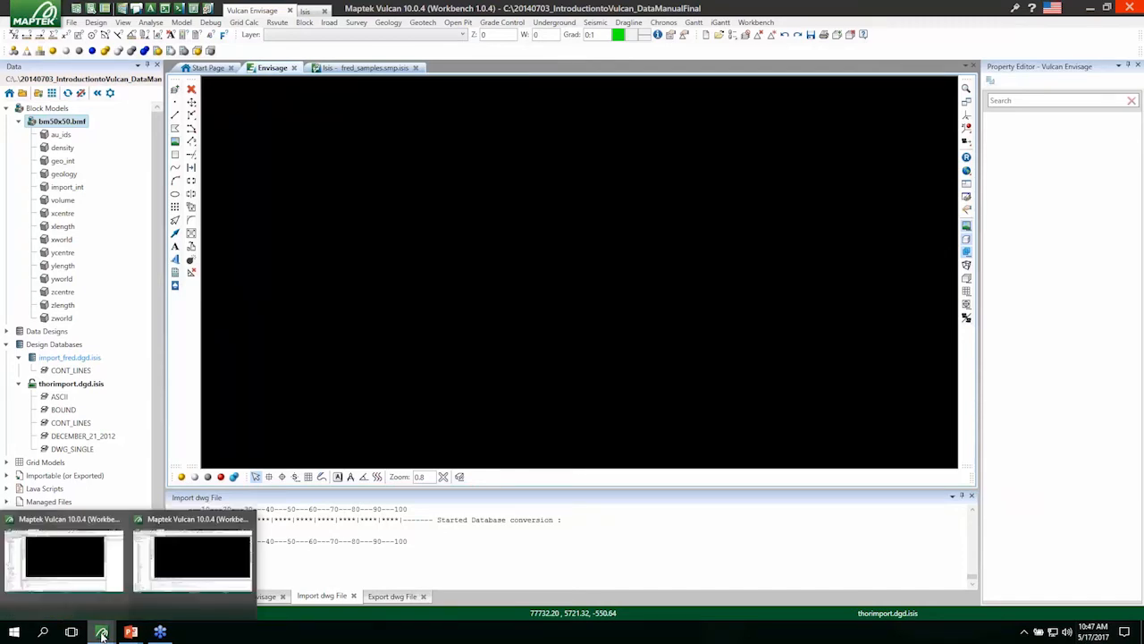
left_click(193, 592)
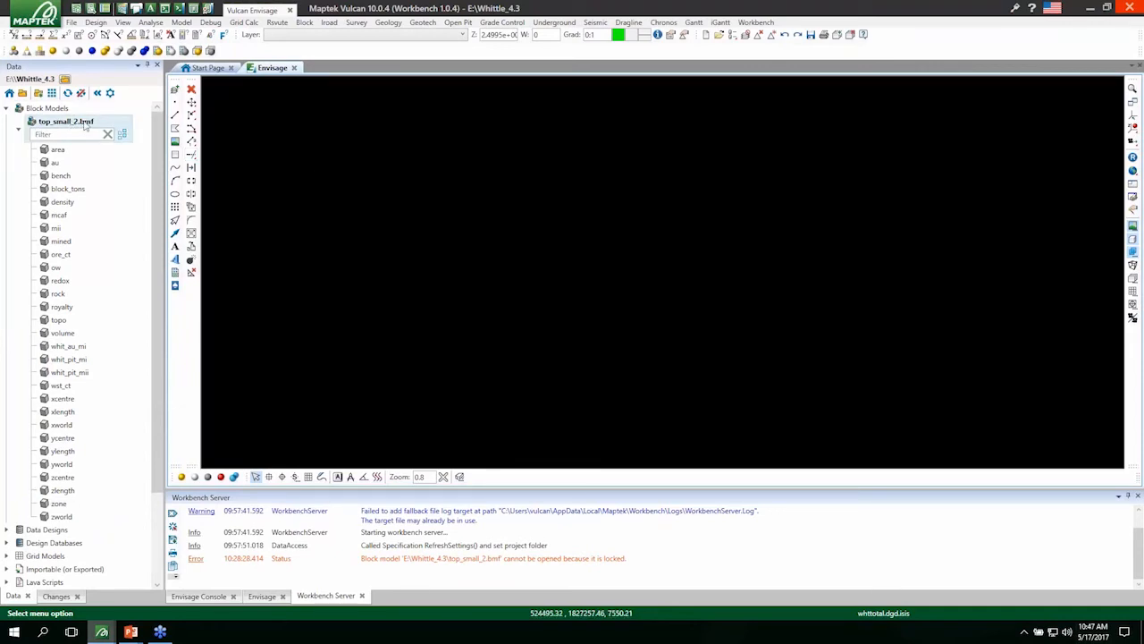
mouse_move(94, 128)
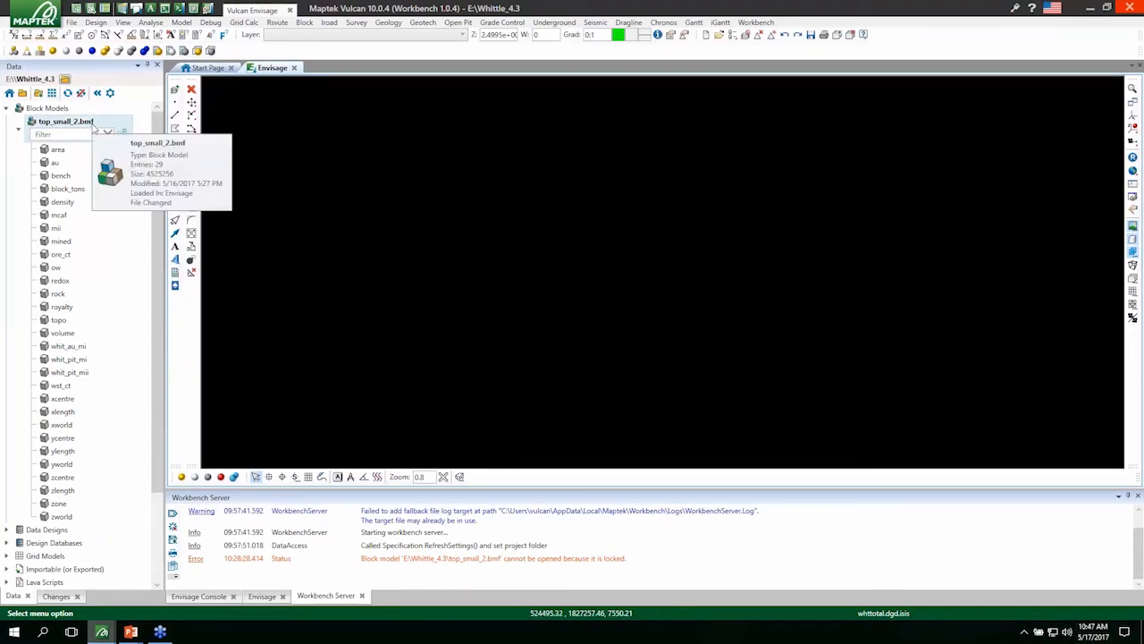
right_click(83, 125)
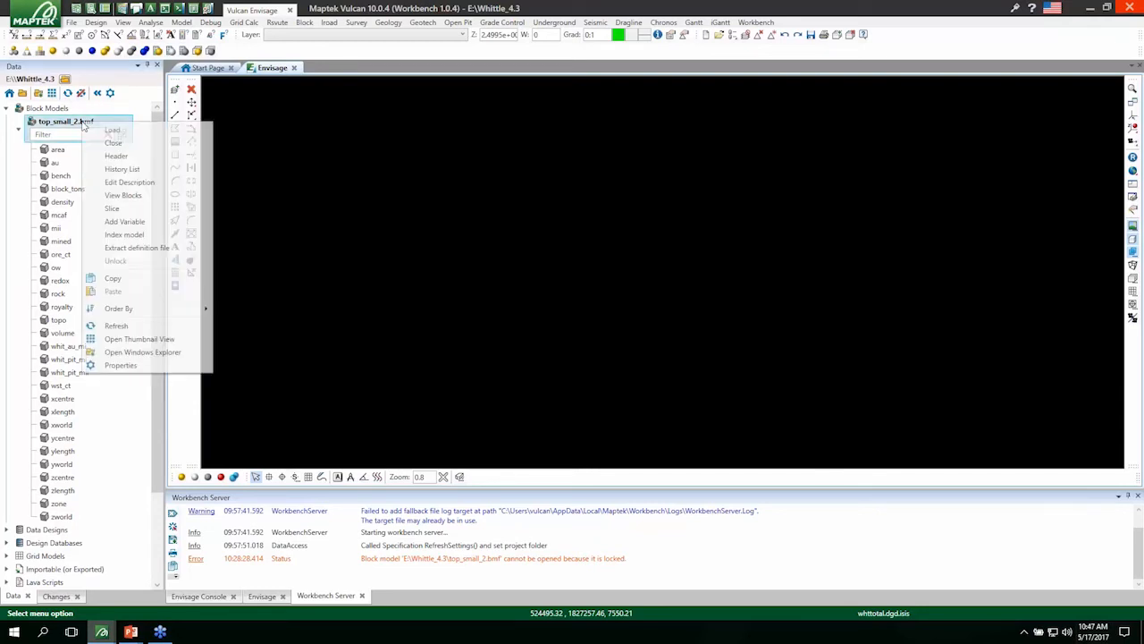
left_click(124, 222)
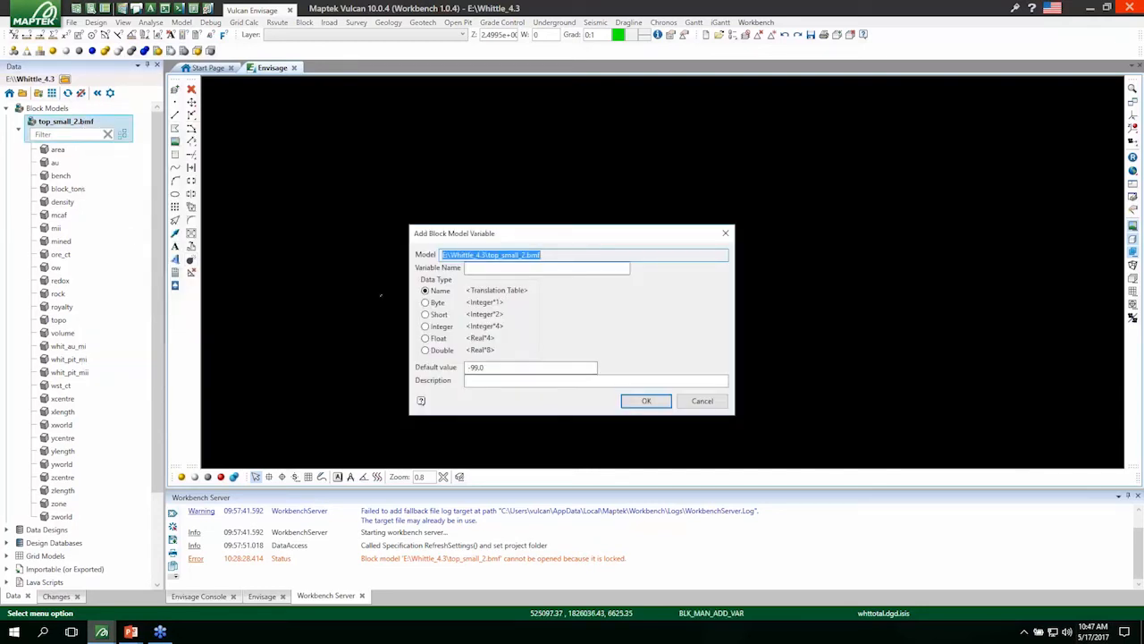
left_click(515, 267)
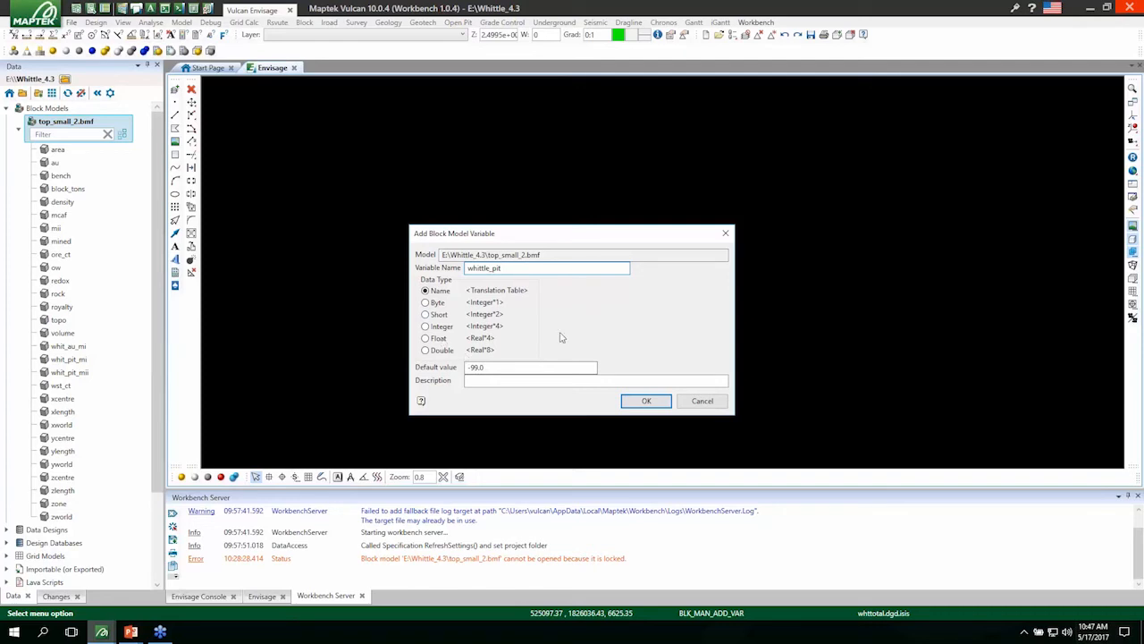
Make the new variable an Integer with default value 501 and a description, and create it, accepting the block model modification.
left_click(425, 327)
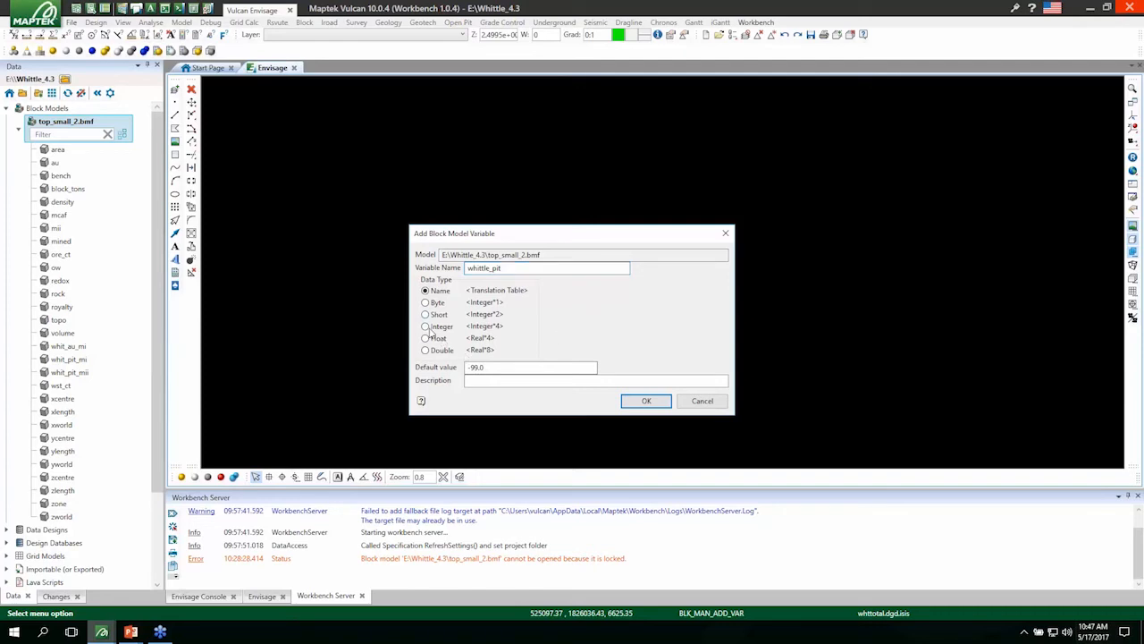
double_click(512, 367)
key("BackSpace")
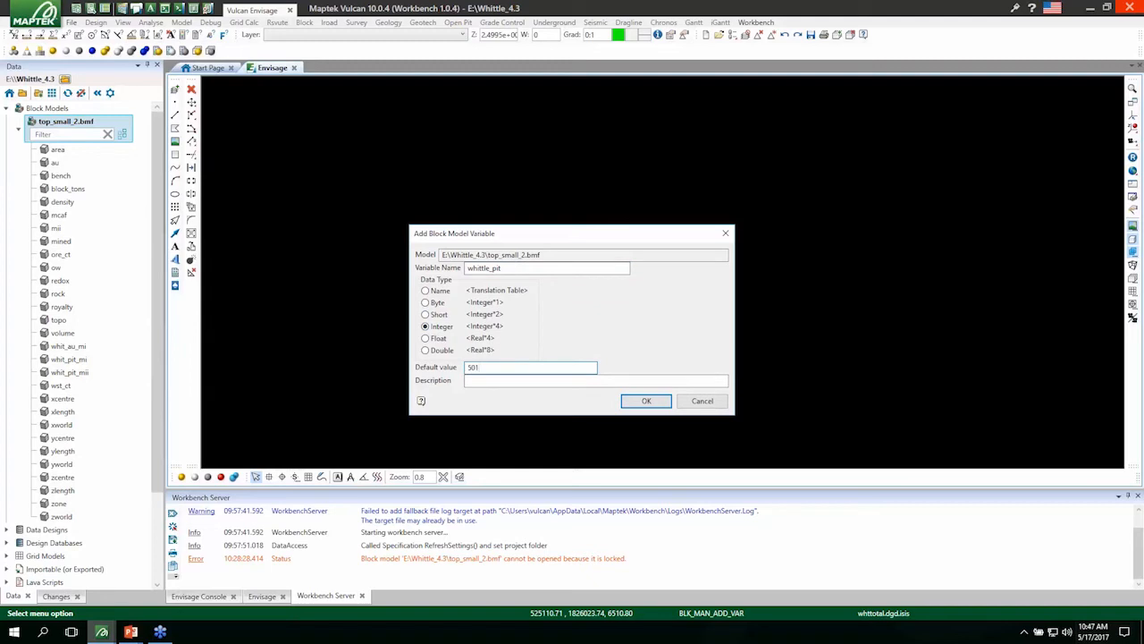
left_click(508, 381)
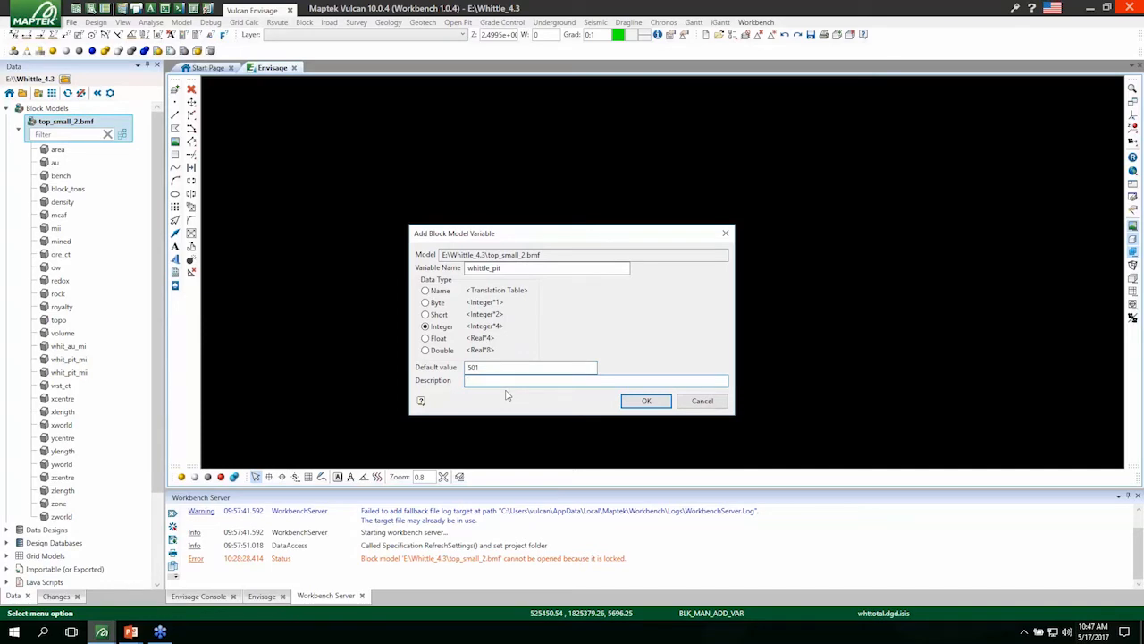
type("W")
left_click(647, 401)
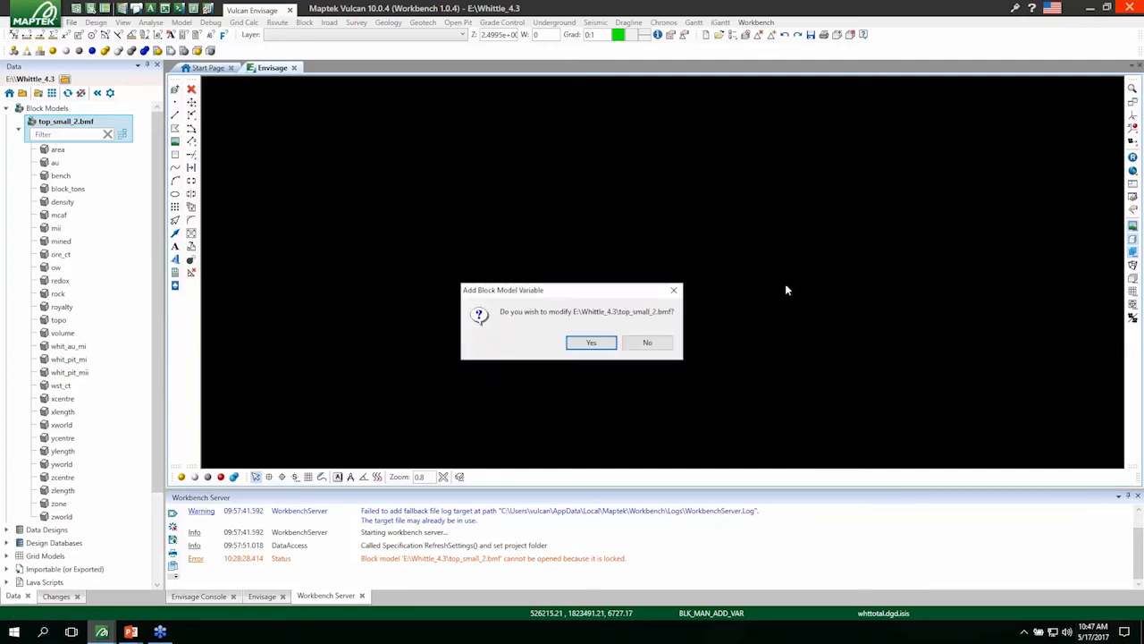
left_click(608, 344)
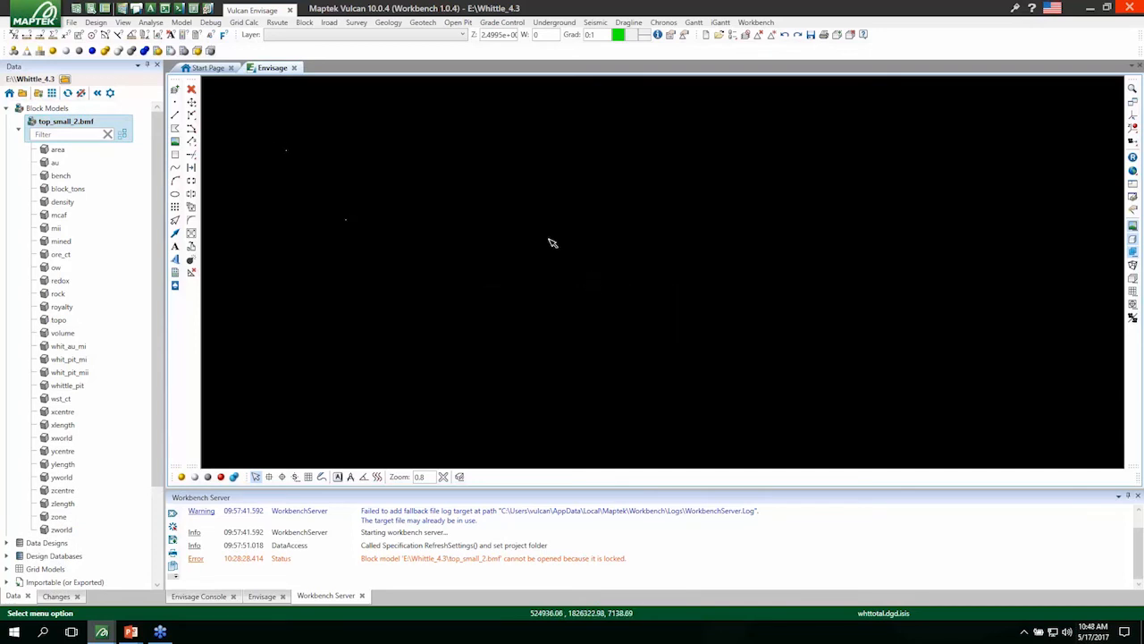
Start an import of Block Models from the Whittle 4X file format.
left_click(96, 21)
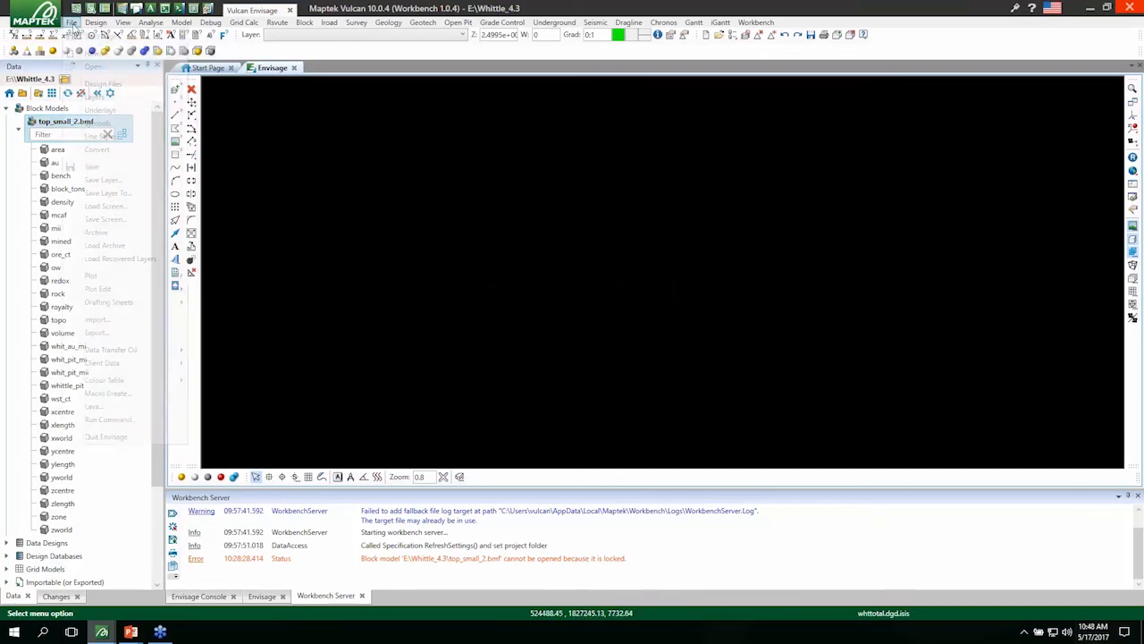
mouse_move(70, 23)
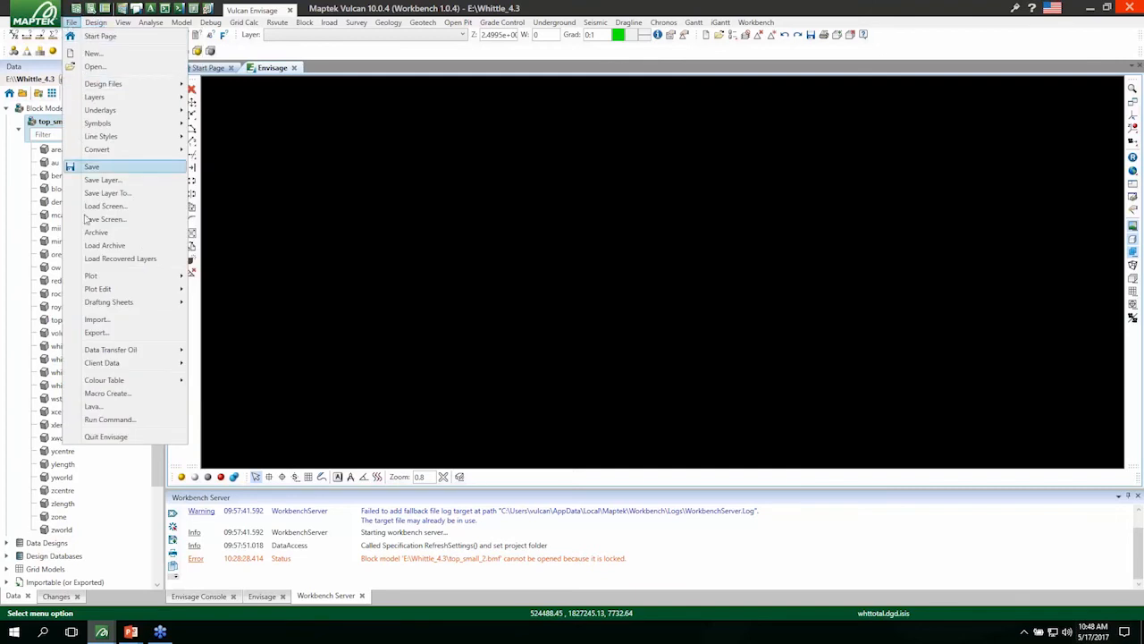
left_click(97, 320)
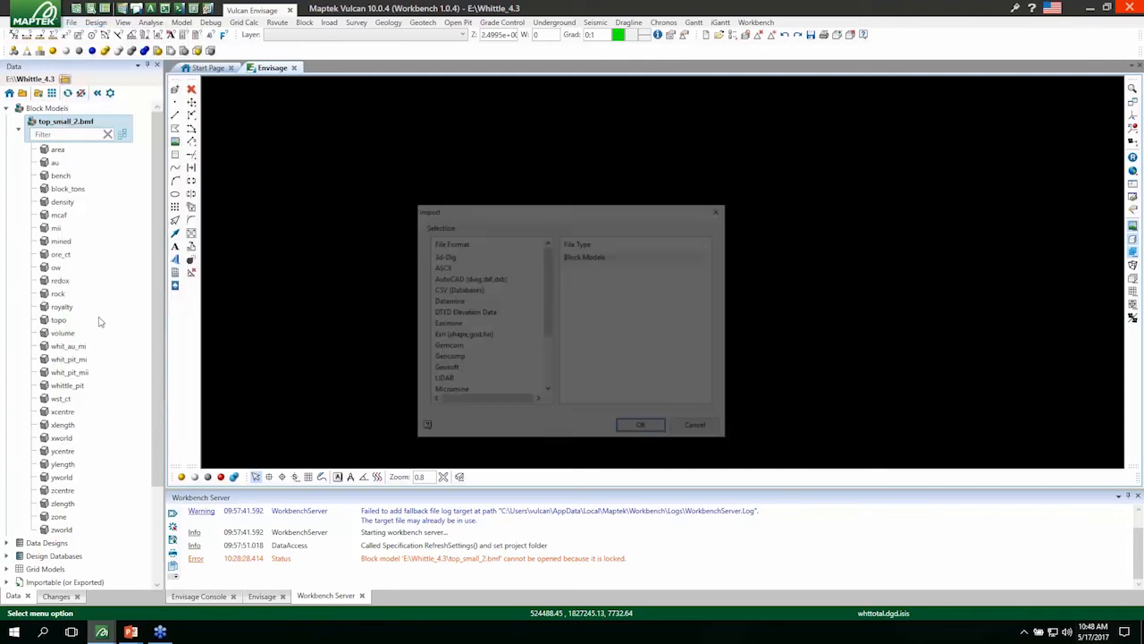
left_click_drag(549, 280, 549, 375)
left_click(454, 393)
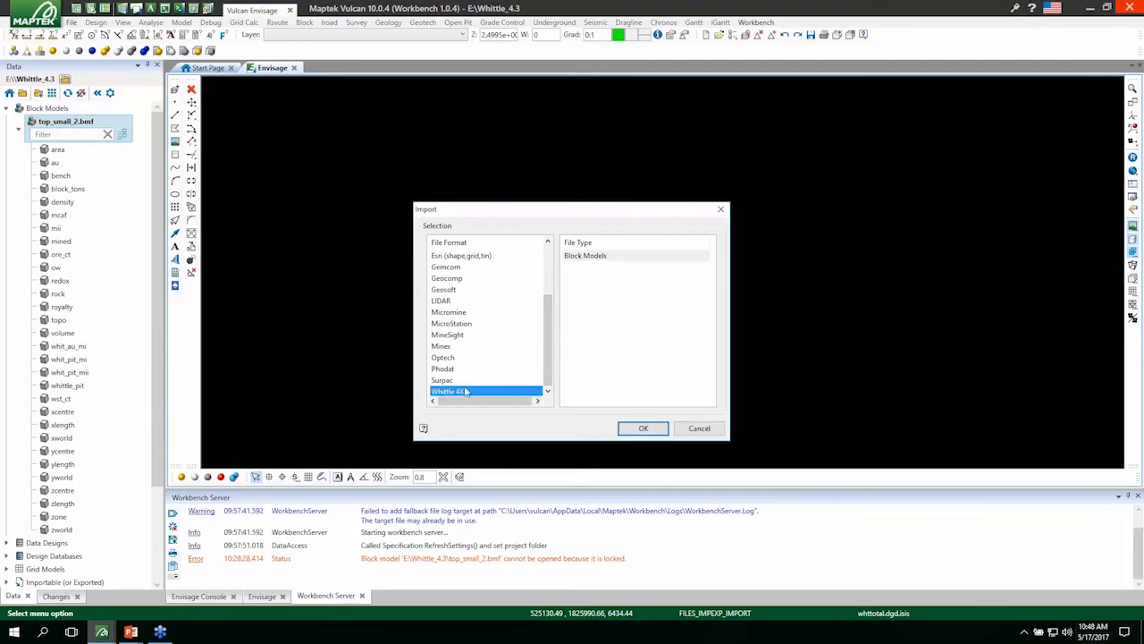
left_click(607, 257)
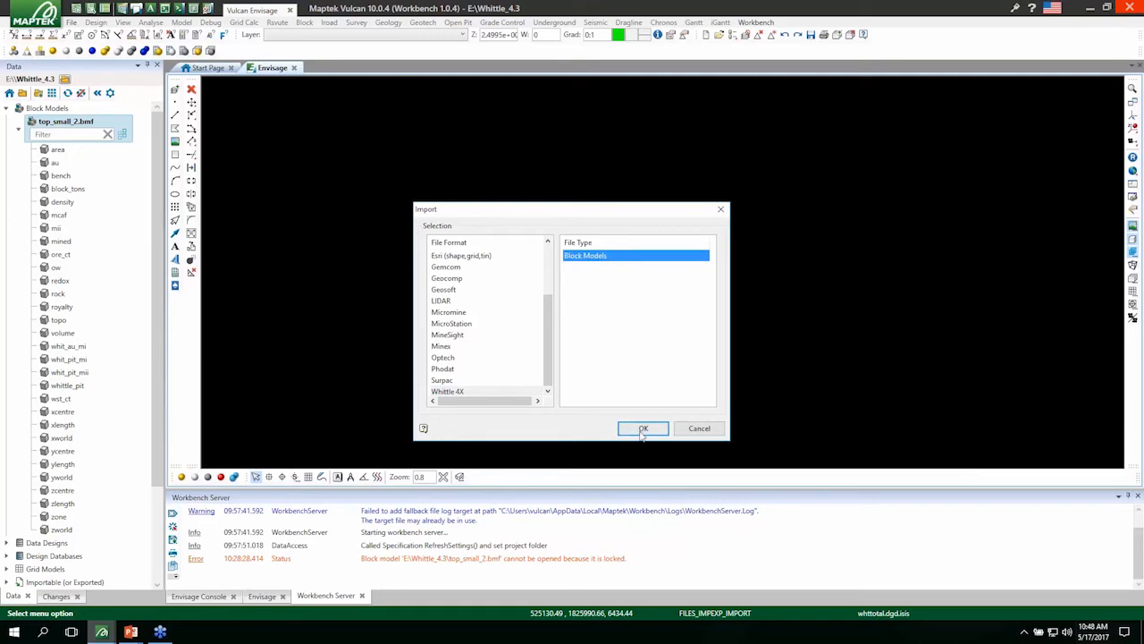
left_click(642, 429)
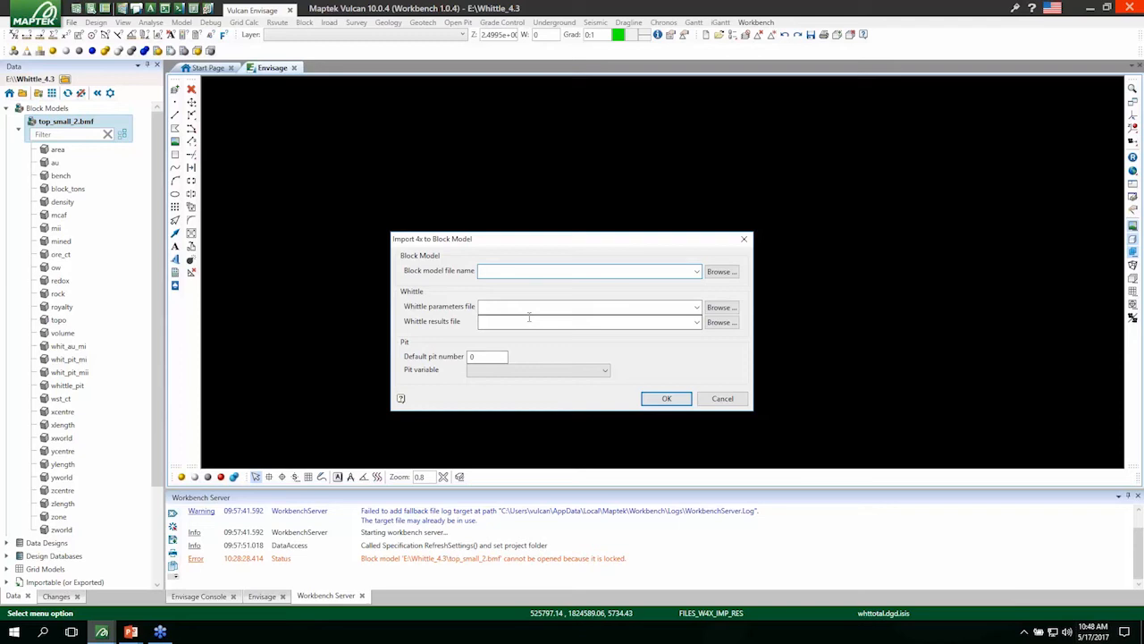
Choose block model top_small_2.bmf, Whittle parameters file top_small_2.par and Whittle results file top_small_2.res for the import.
left_click(697, 271)
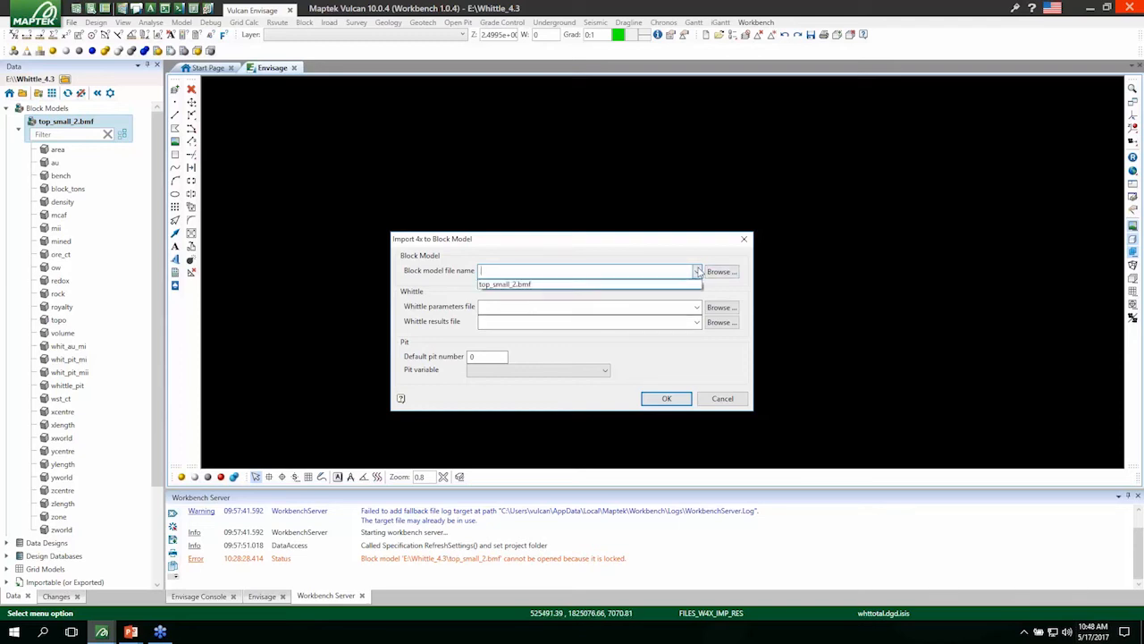
left_click(529, 284)
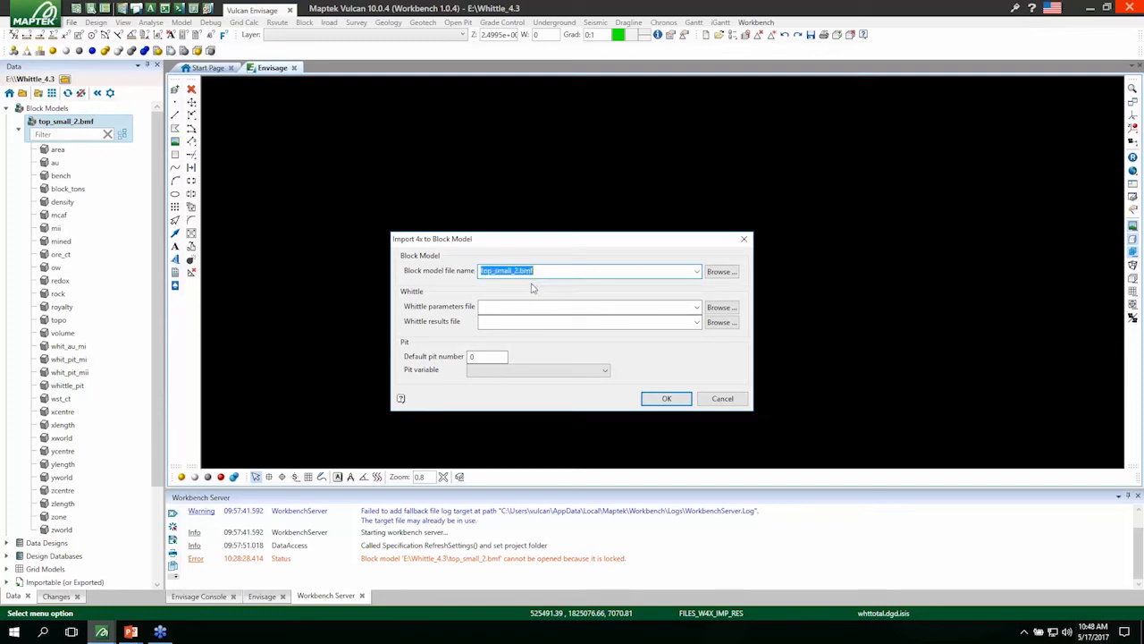
left_click(695, 307)
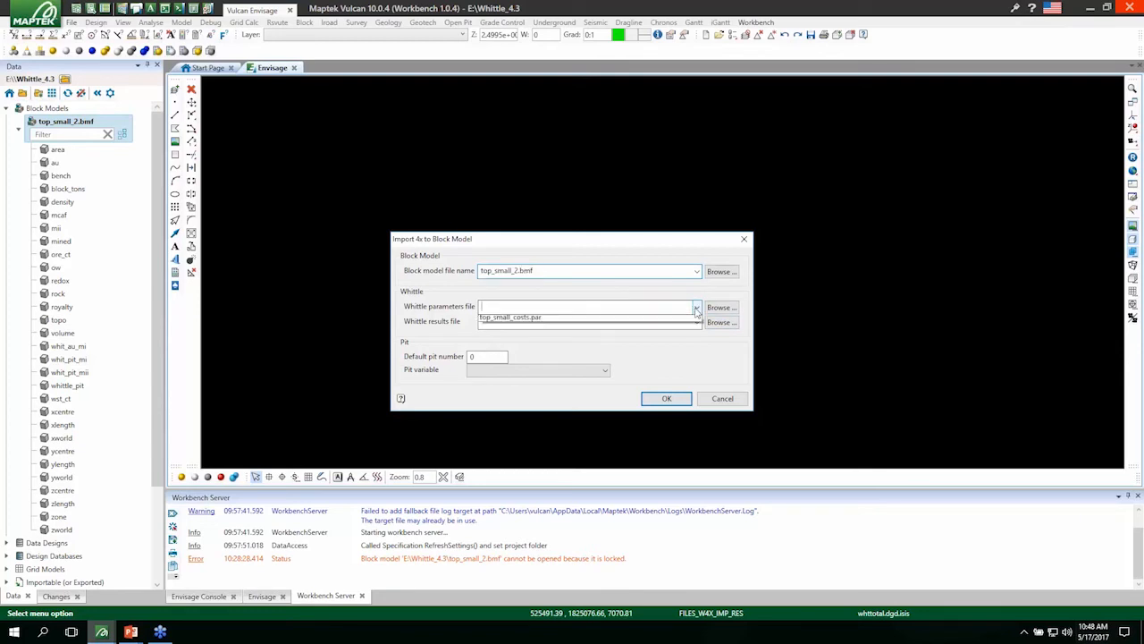
left_click(536, 320)
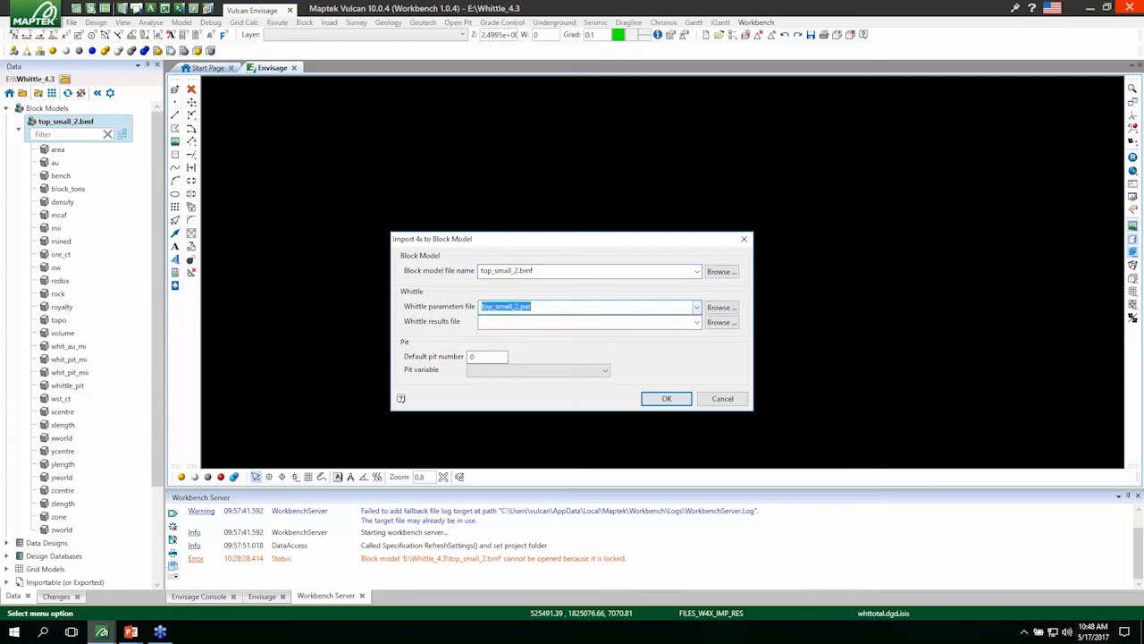
left_click(696, 322)
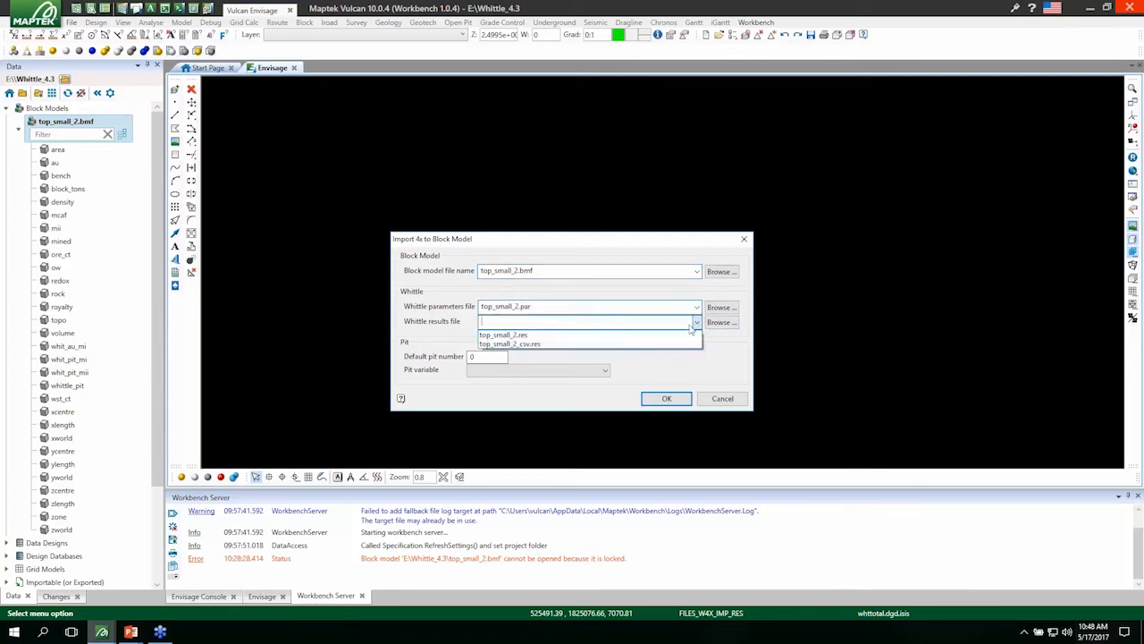
left_click(545, 345)
left_click(696, 322)
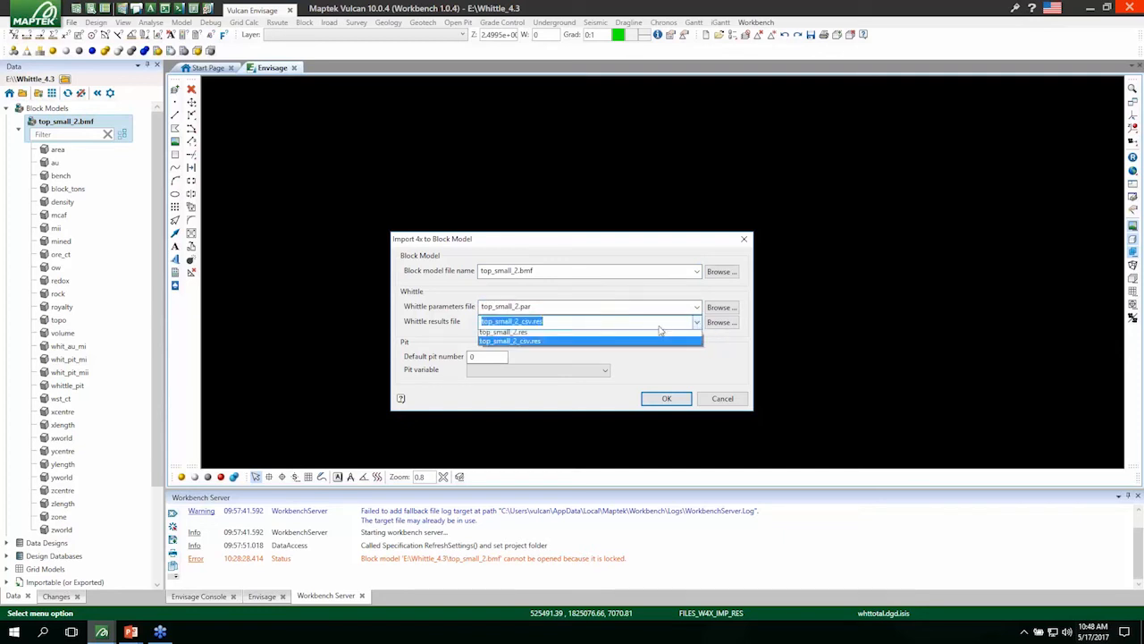
left_click(599, 334)
Set the default pit number to 501 and the pit variable to whittle_pit, and run the Whittle results import.
left_click(506, 357)
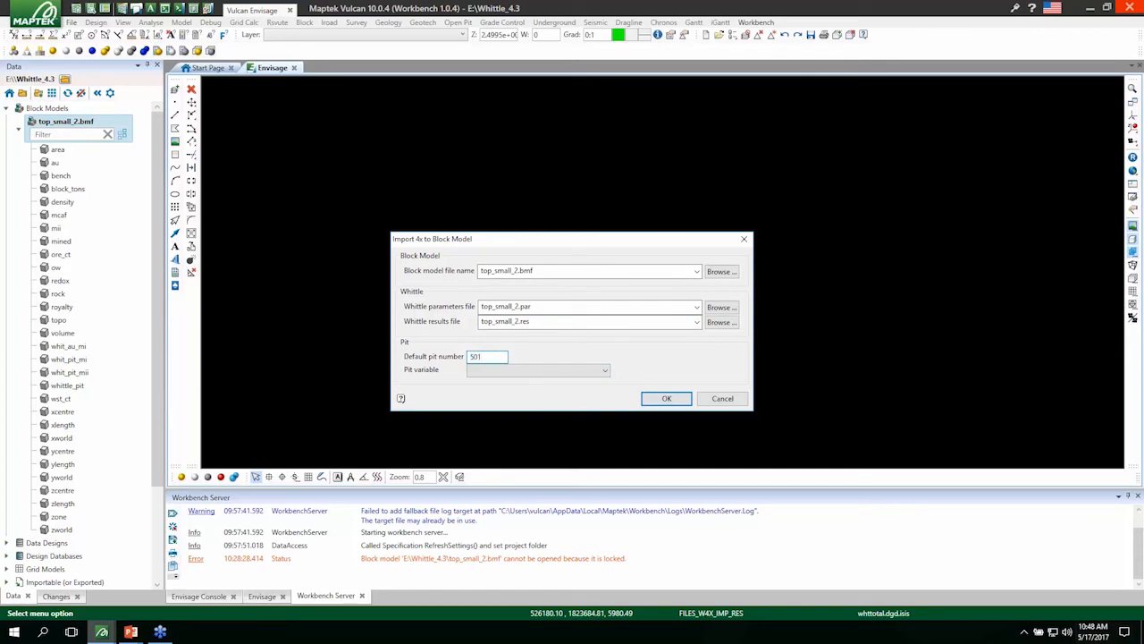
left_click(605, 371)
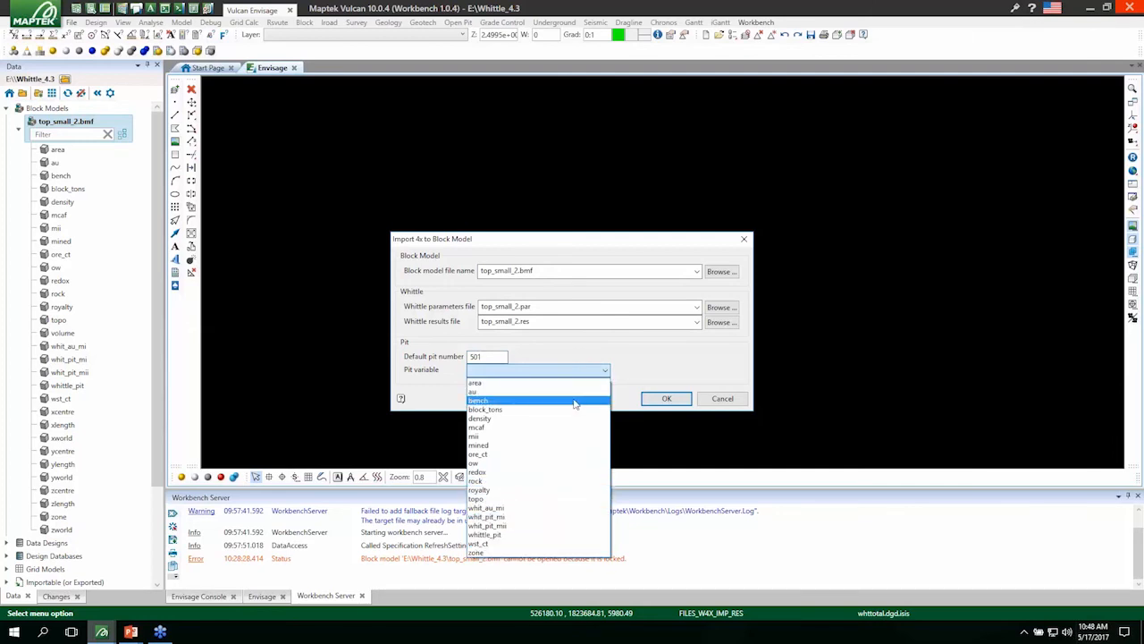
left_click(515, 536)
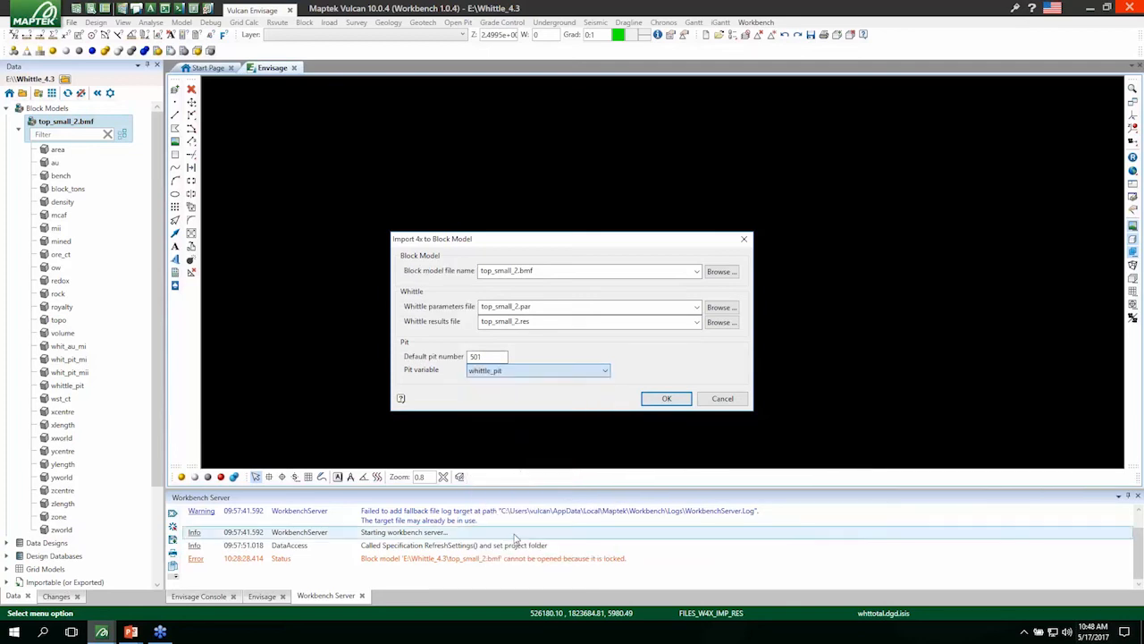
left_click(667, 400)
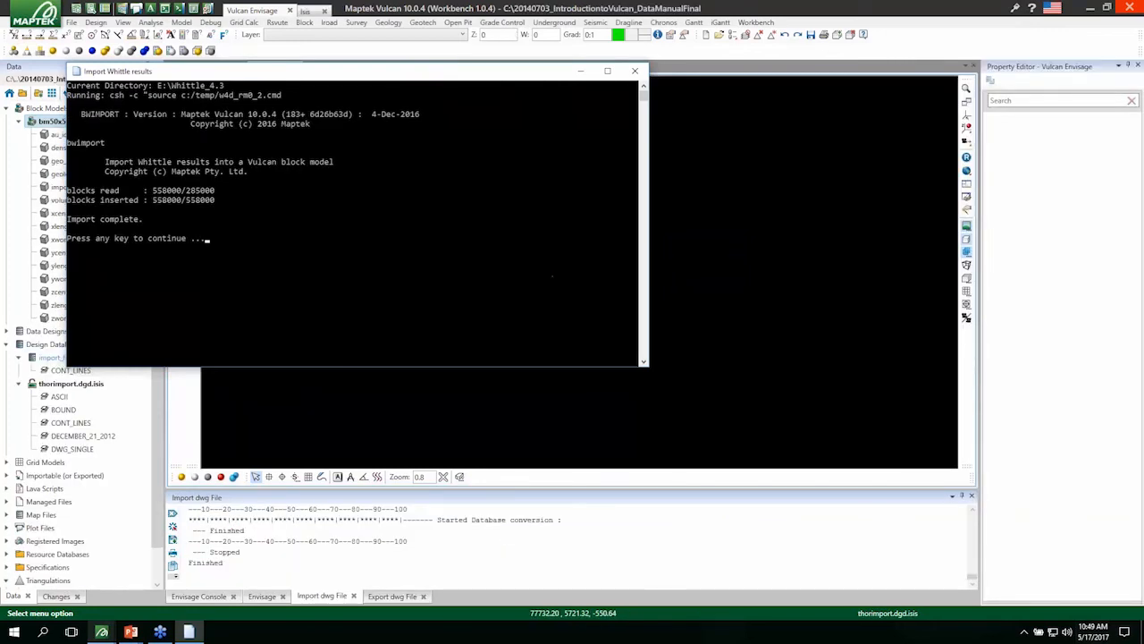
key("Return")
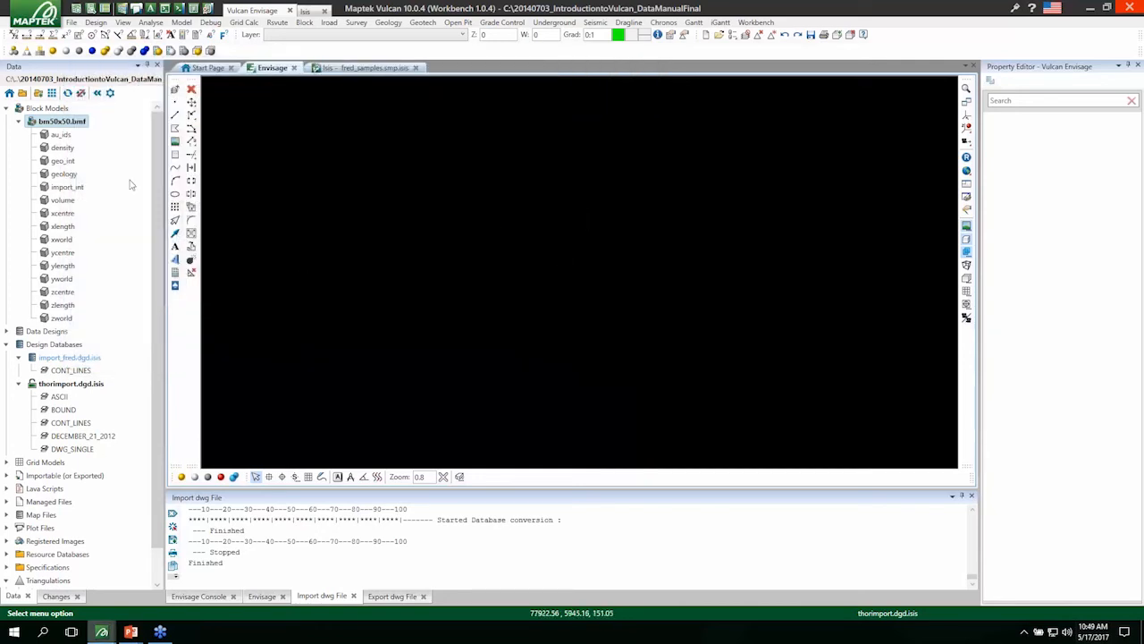
right_click(77, 126)
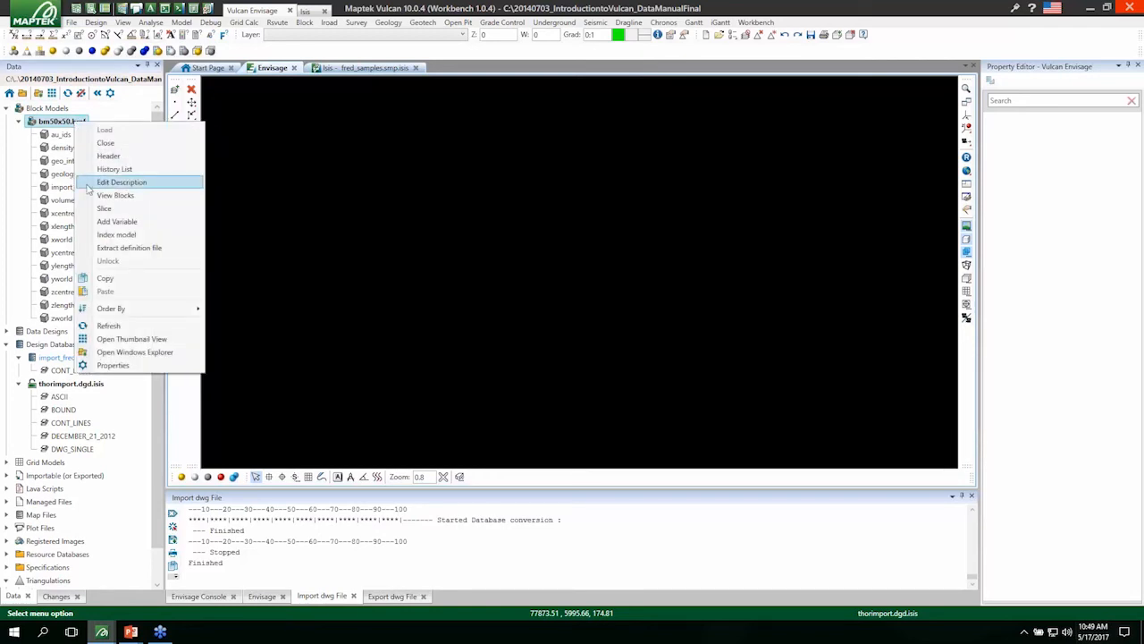
right_click(73, 123)
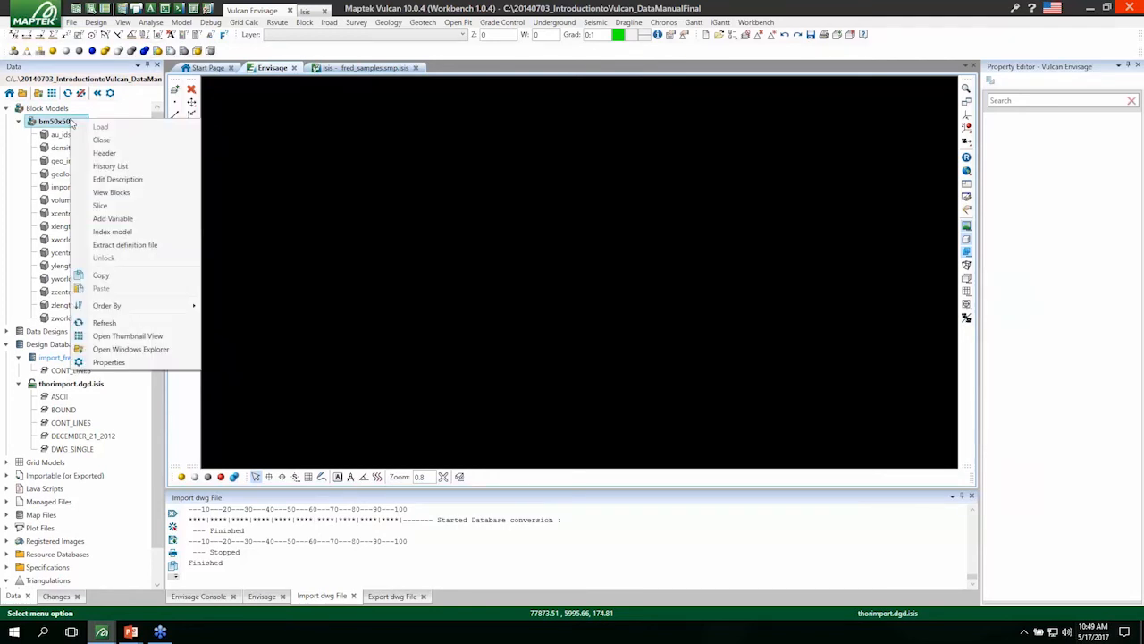
left_click(115, 193)
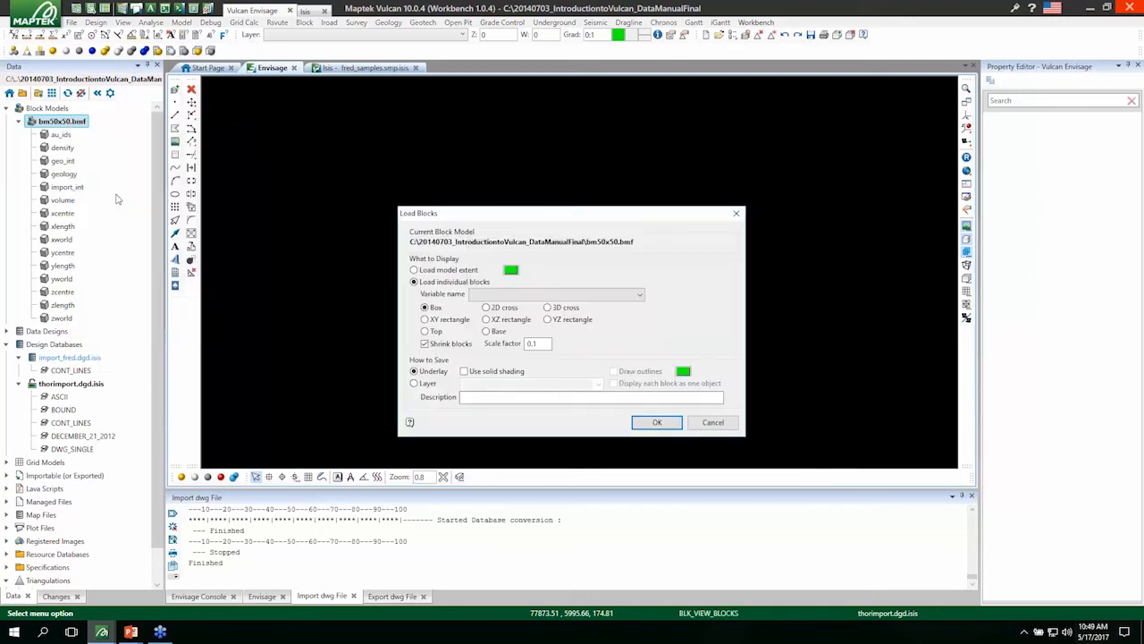
left_click(558, 296)
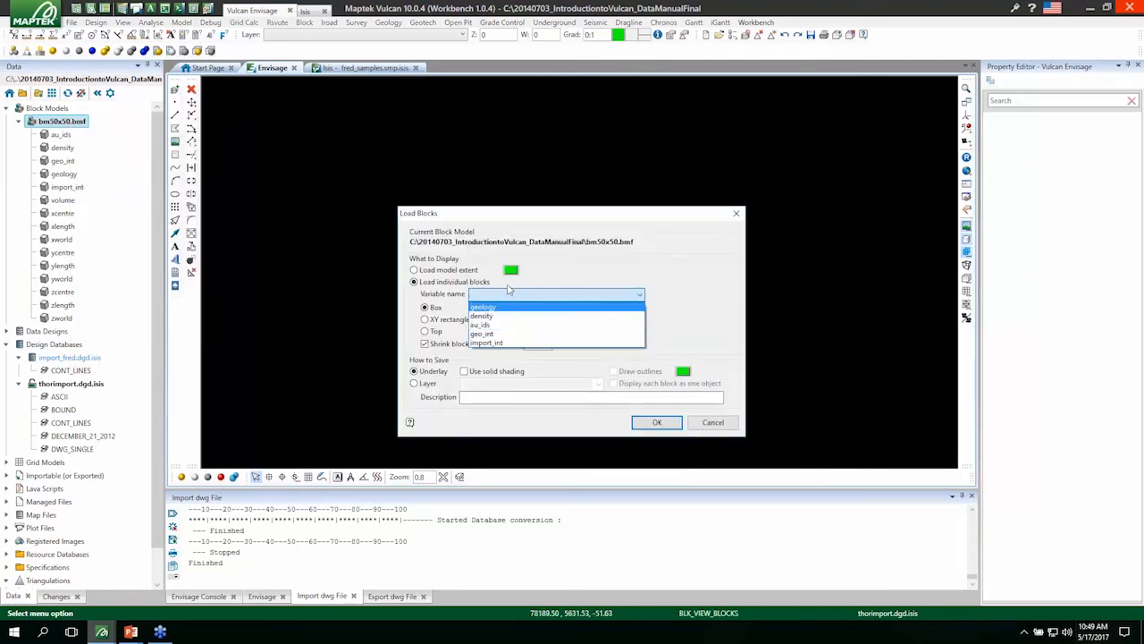
left_click(509, 289)
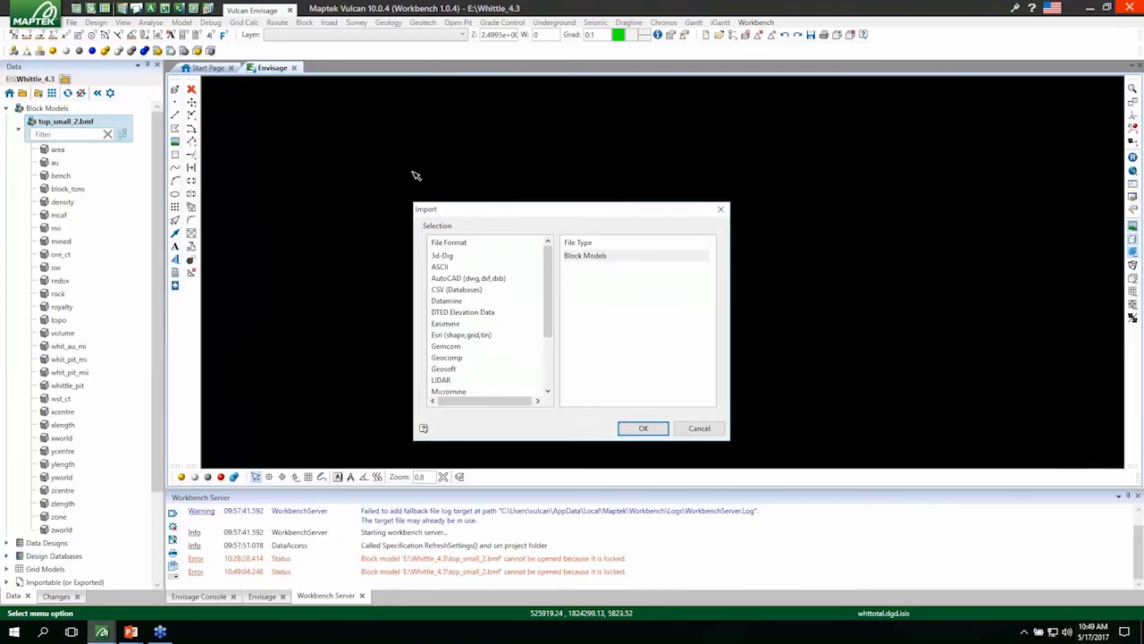
Close the Import dialog and display all blocks of top_small_2.bmf by the whittle_pit variable as shrunken boxes in an underlay.
left_click(720, 208)
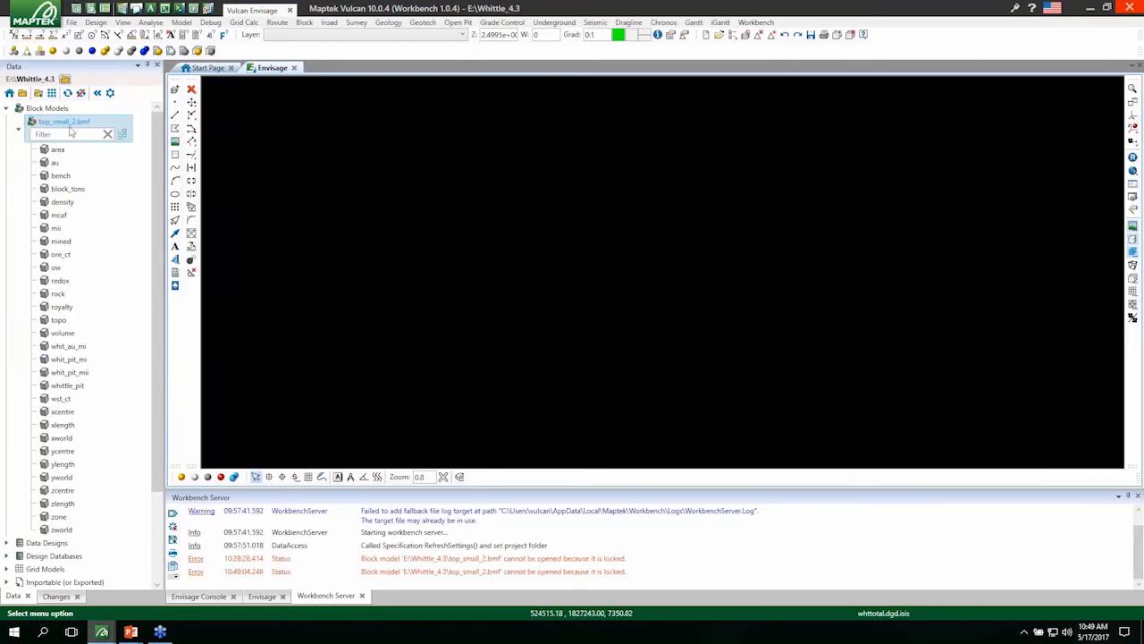
right_click(67, 125)
left_click(101, 204)
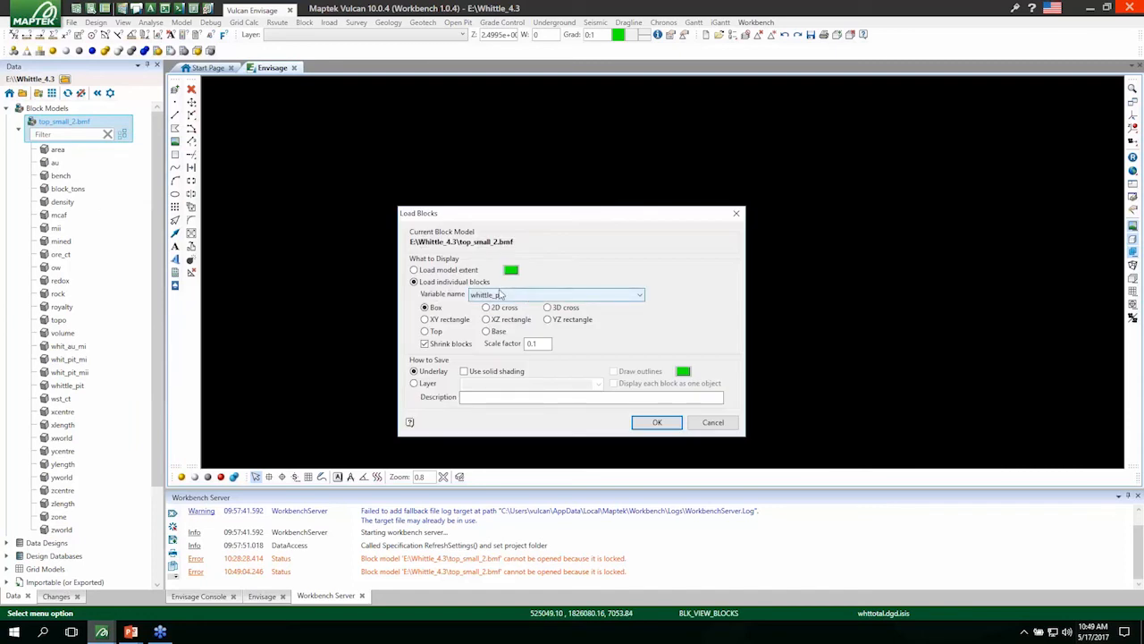
left_click(666, 428)
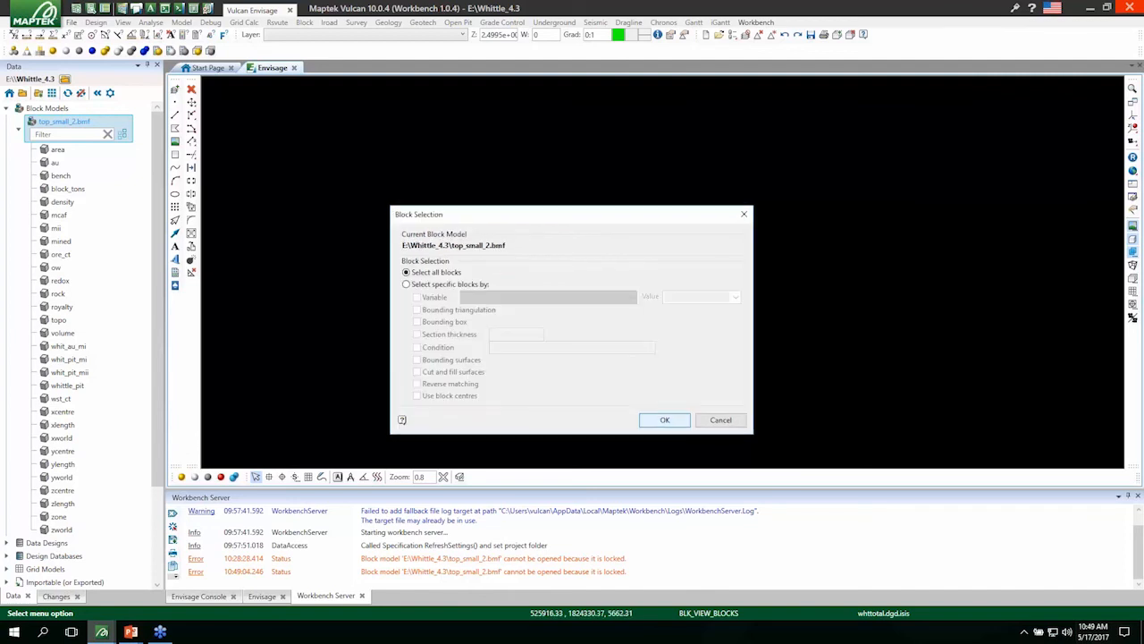
left_click(661, 421)
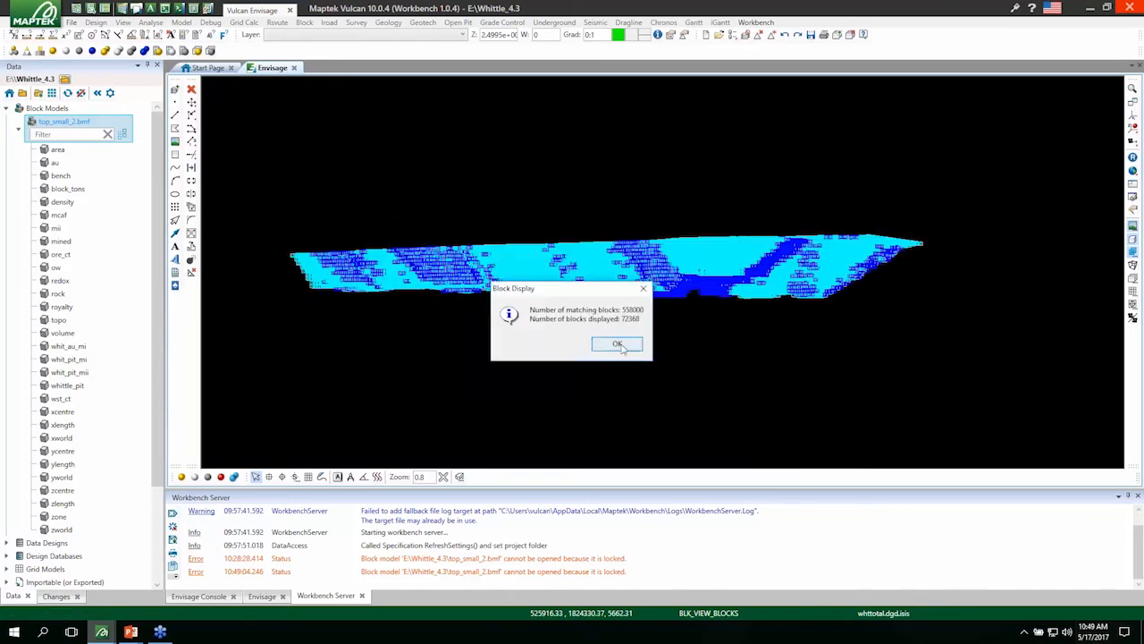
left_click(616, 343)
left_click_drag(630, 268, 487, 269)
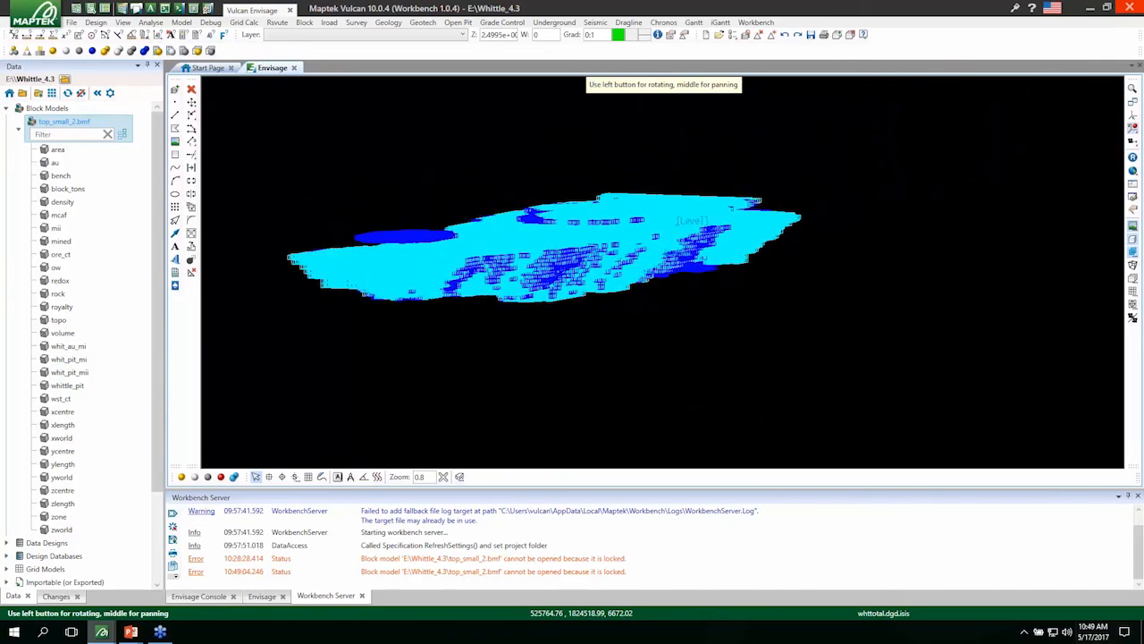